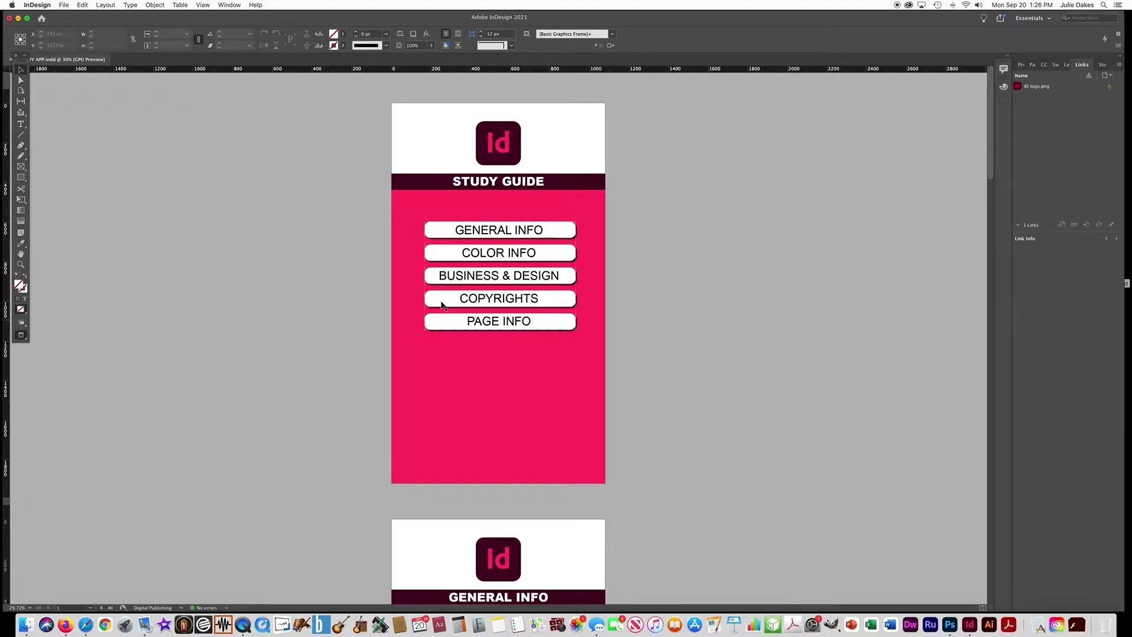
Delete the old button group and draw a rectangle behind BUSINESS & DESIGN
{"action": "left_click", "coordinate": [436, 232]}
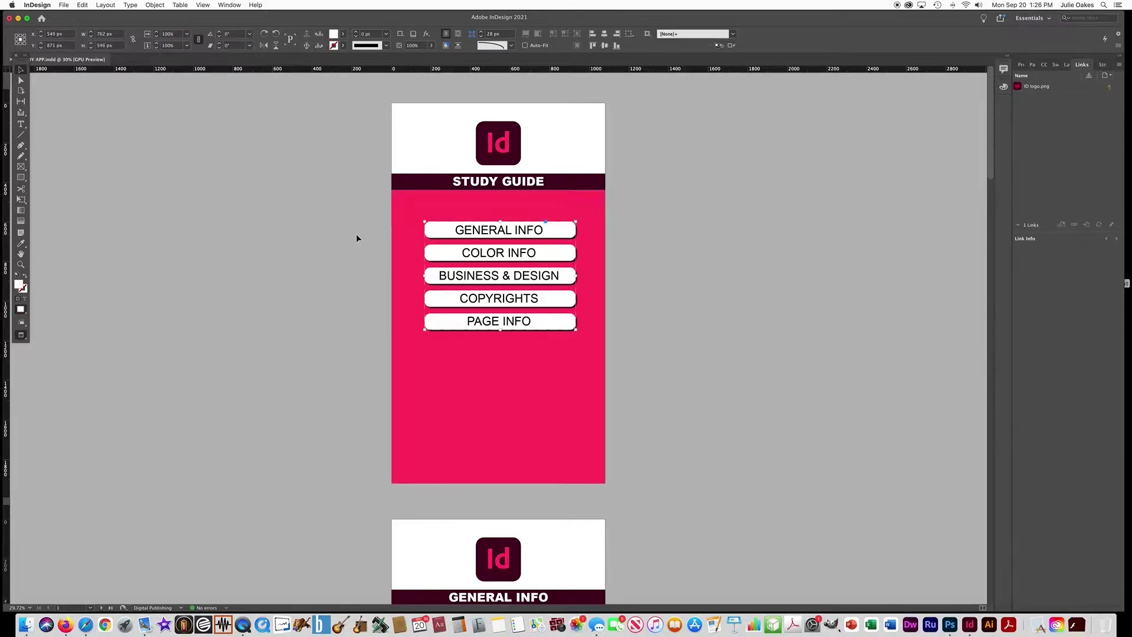
{"action": "key", "text": "Delete"}
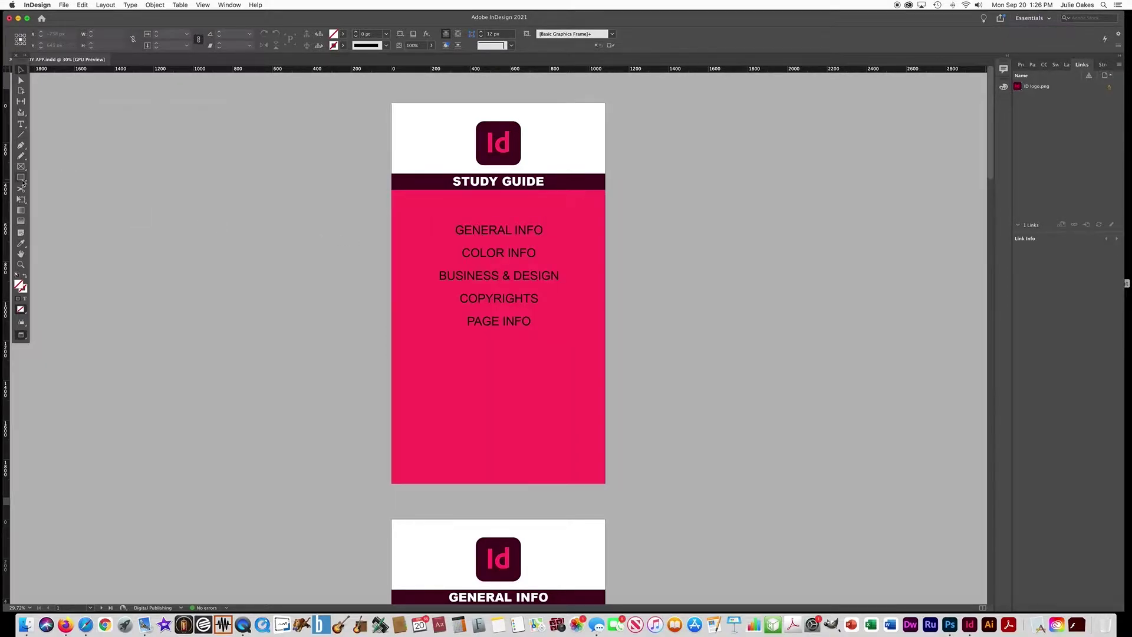
{"action": "left_click", "coordinate": [21, 178]}
{"action": "left_click_drag", "start_coordinate": [420, 266], "coordinate": [576, 284]}
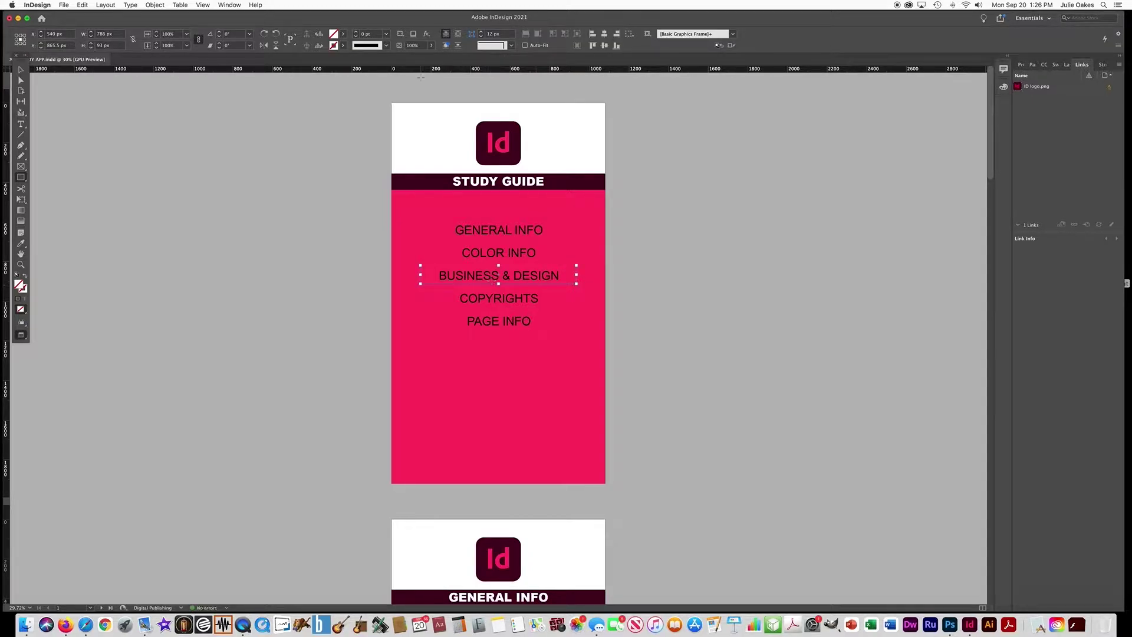
Fill the new rectangle with [Paper] and shift it left behind the label
{"action": "left_click", "coordinate": [1066, 65]}
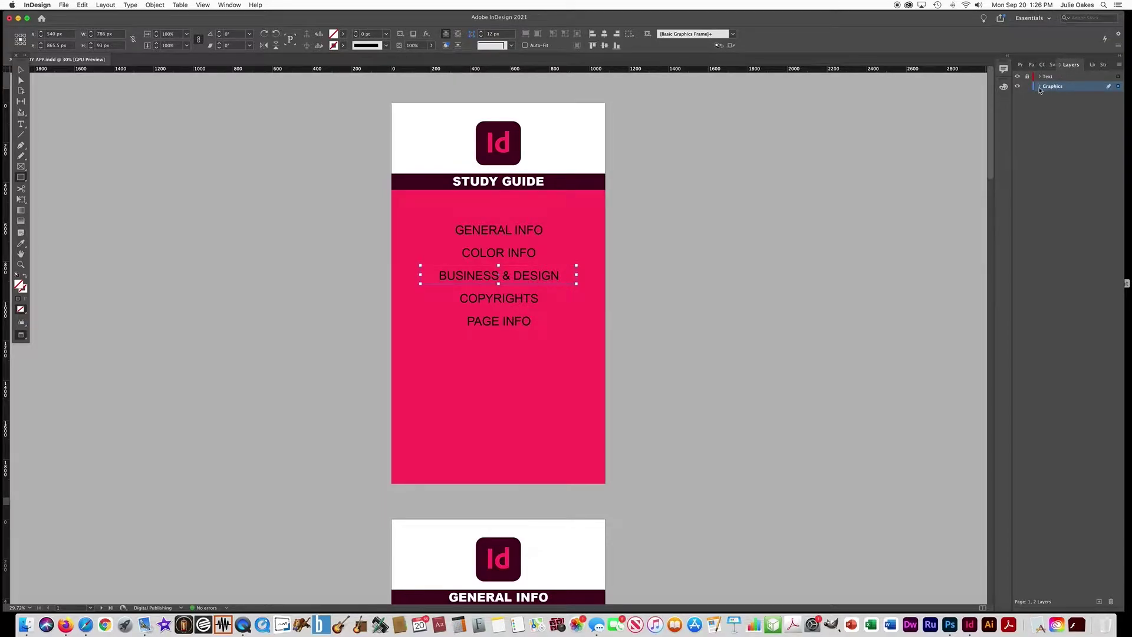
{"action": "left_click", "coordinate": [343, 34]}
{"action": "left_click", "coordinate": [265, 80]}
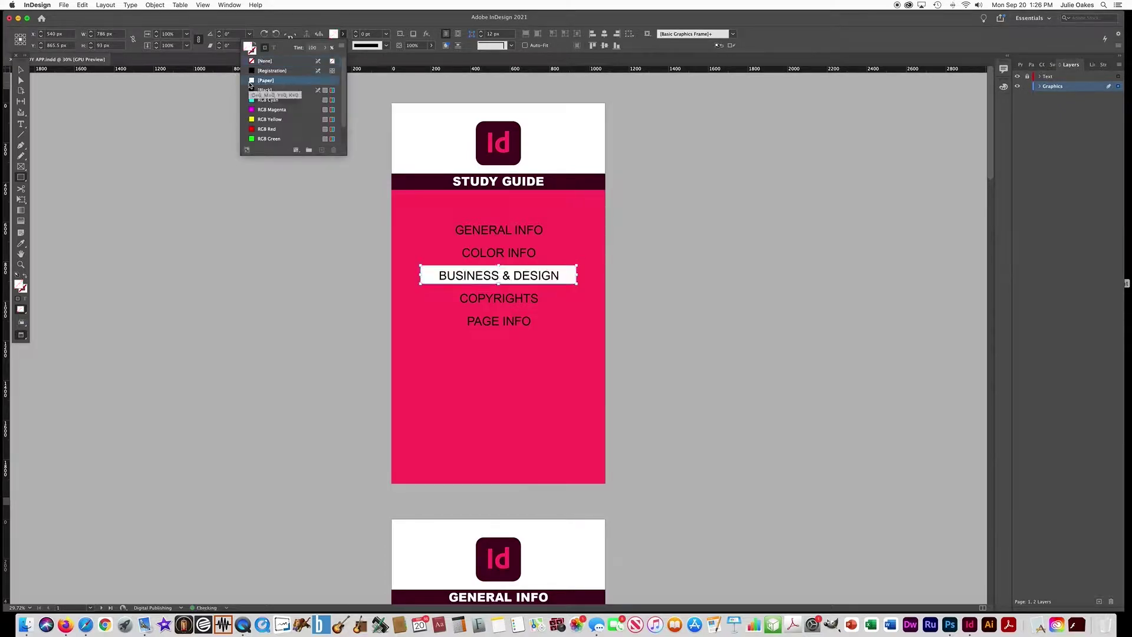
{"action": "left_click", "coordinate": [22, 71]}
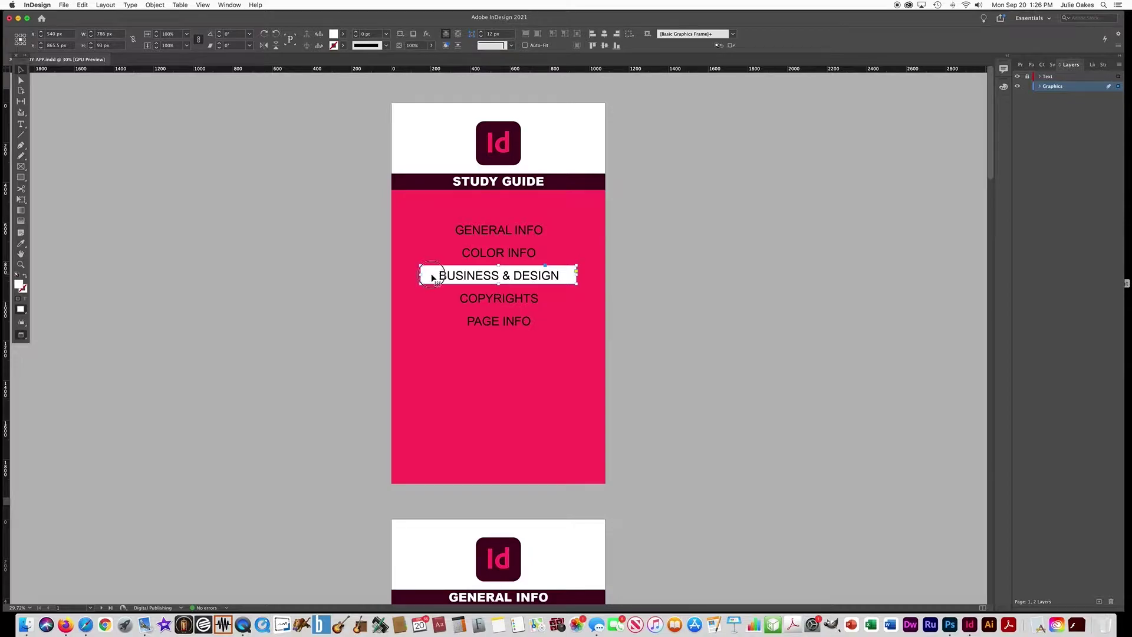
{"action": "left_click_drag", "start_coordinate": [431, 278], "coordinate": [432, 278]}
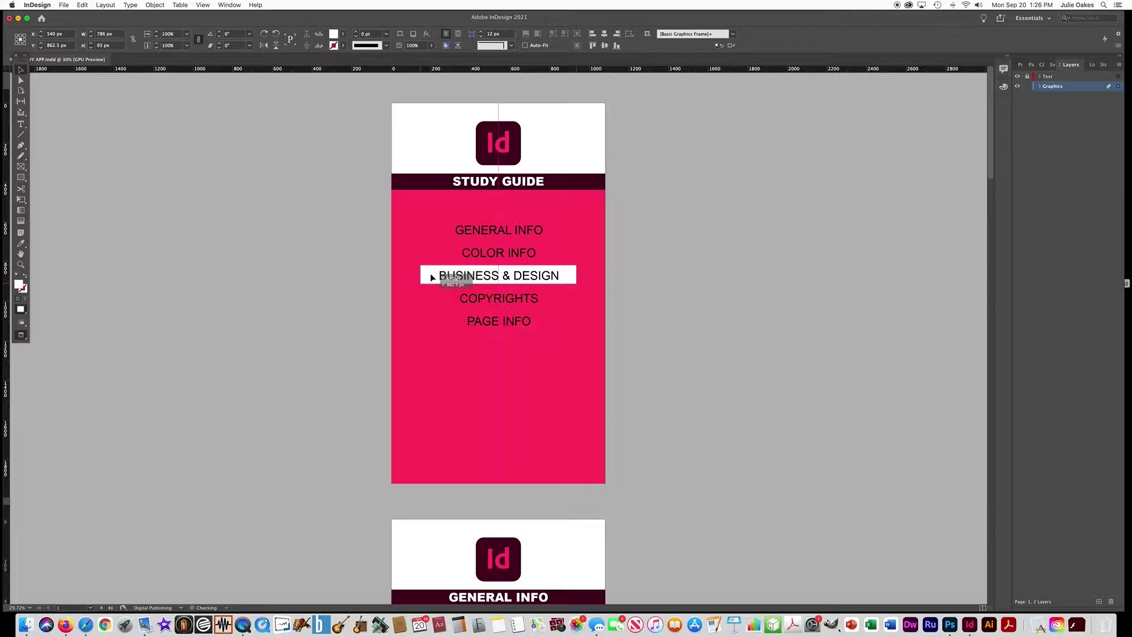
{"action": "left_click_drag", "start_coordinate": [432, 278], "coordinate": [412, 279]}
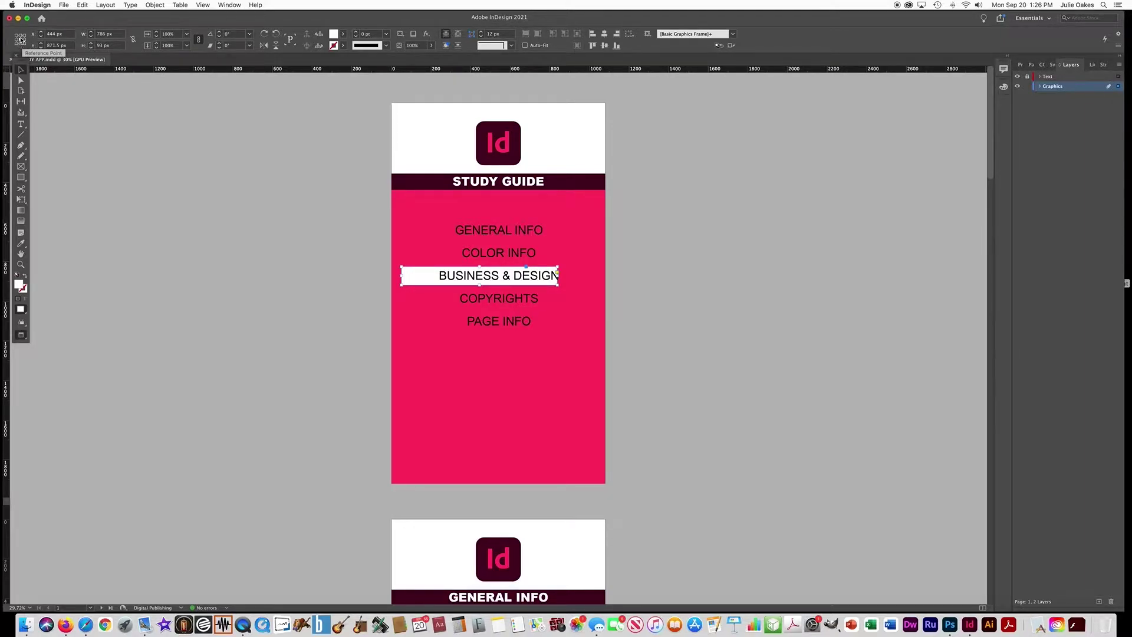
Center the white rectangle horizontally at X 540 px from its centre reference point
{"action": "left_click", "coordinate": [16, 46]}
{"action": "left_click", "coordinate": [24, 45]}
{"action": "left_click", "coordinate": [24, 37]}
{"action": "left_click", "coordinate": [20, 39]}
{"action": "double_click", "coordinate": [51, 34]}
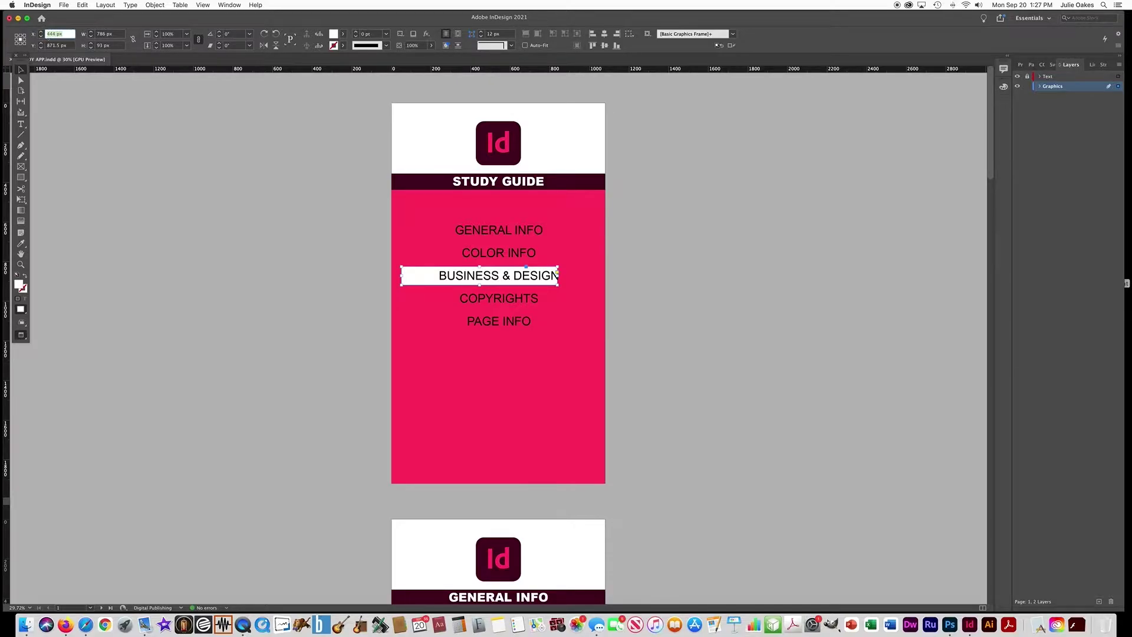
{"action": "type", "text": "540"}
{"action": "key", "text": "Return"}
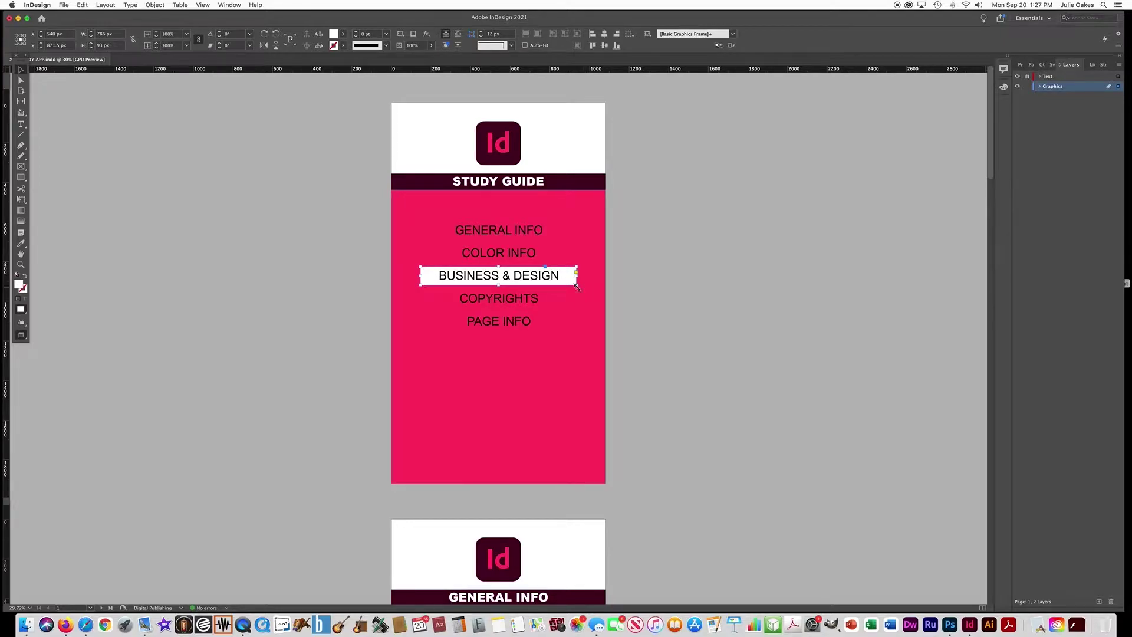
Move the white rectangle up behind GENERAL INFO
{"action": "left_click_drag", "start_coordinate": [430, 278], "coordinate": [430, 237]}
{"action": "left_click", "coordinate": [328, 236]}
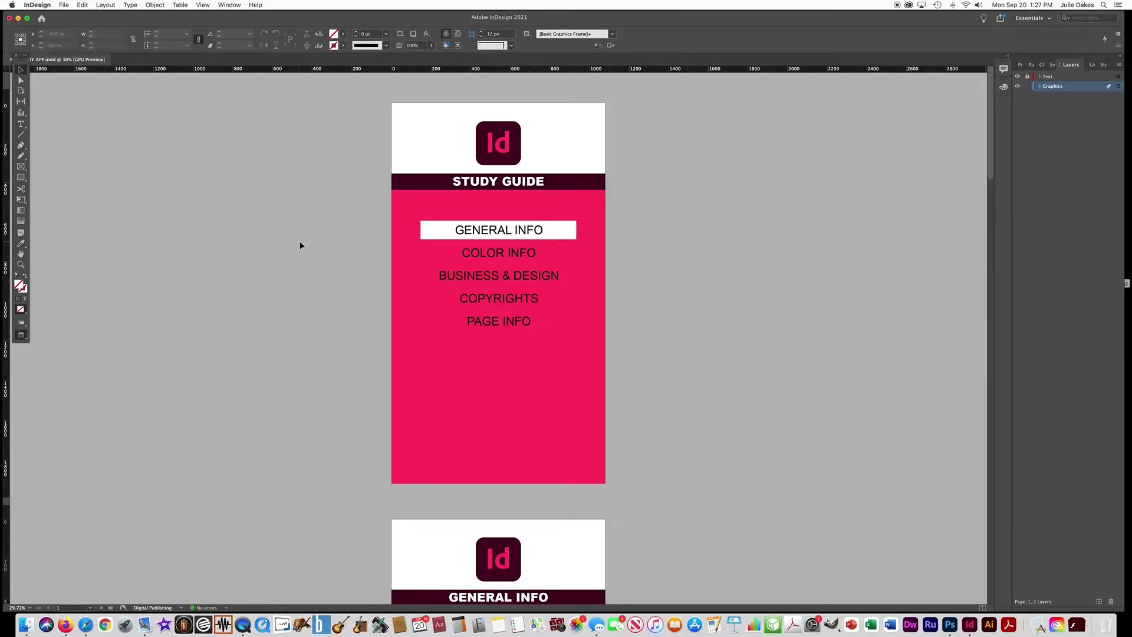
{"action": "left_click", "coordinate": [430, 232]}
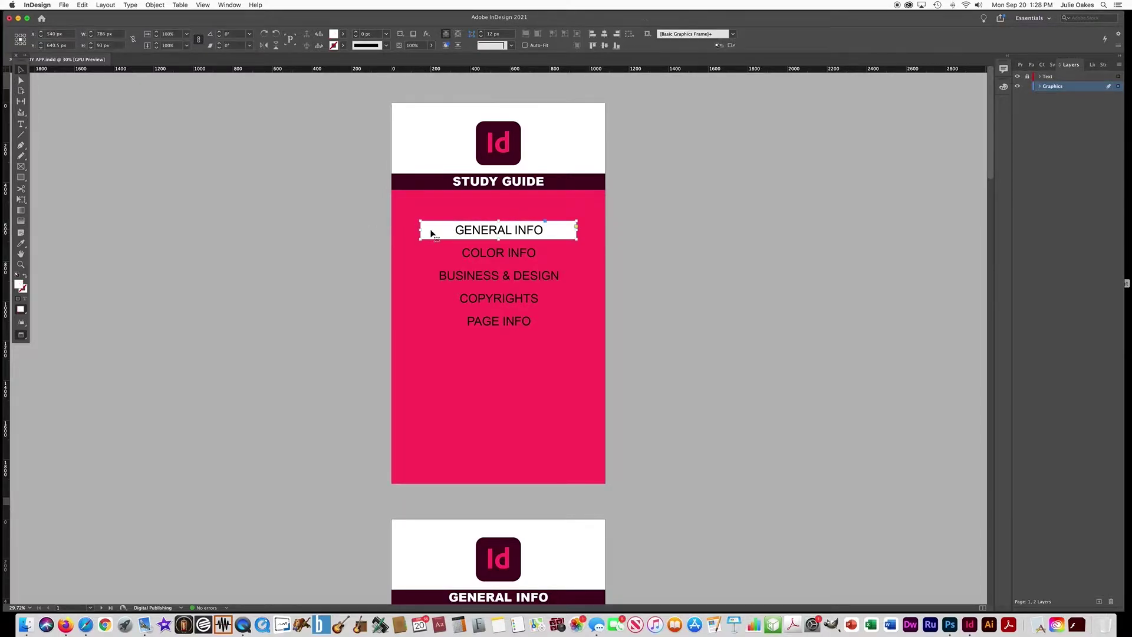
Give the rectangle rounded corners of about 29 px with Corner Options
{"action": "left_click", "coordinate": [155, 6]}
{"action": "mouse_move", "coordinate": [161, 182]}
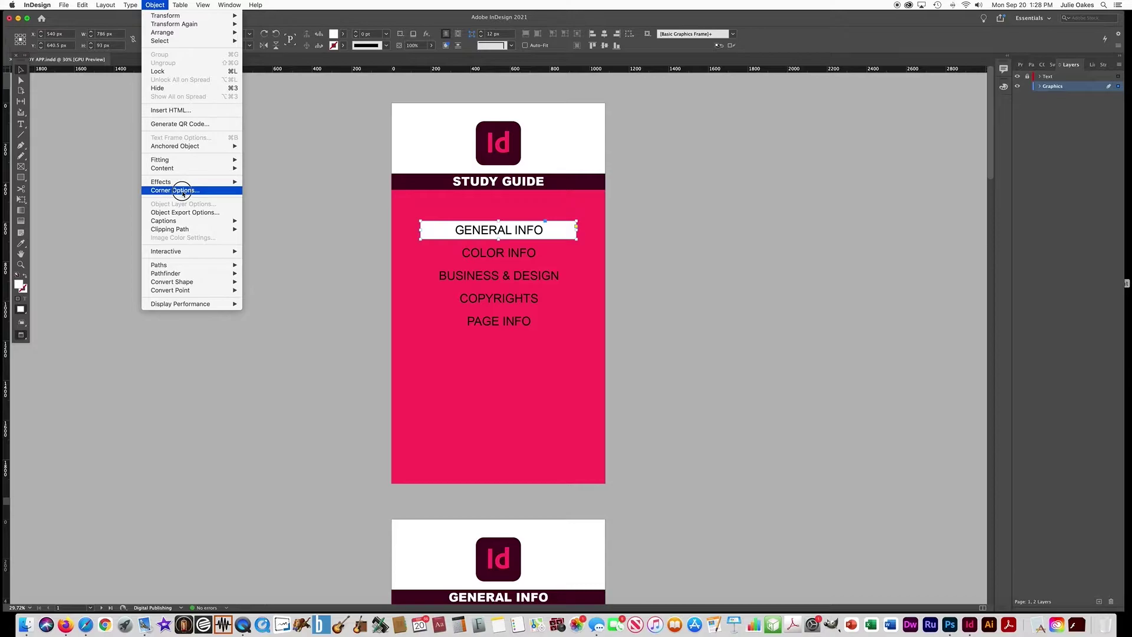
{"action": "left_click", "coordinate": [183, 192]}
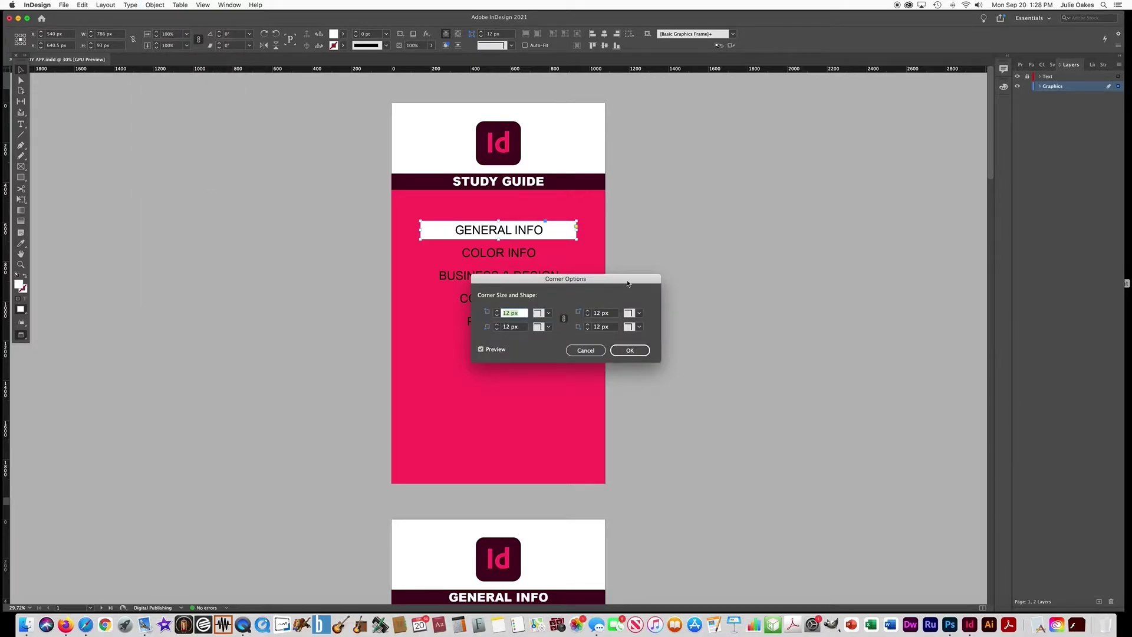
{"action": "left_click_drag", "start_coordinate": [502, 275], "coordinate": [620, 283]}
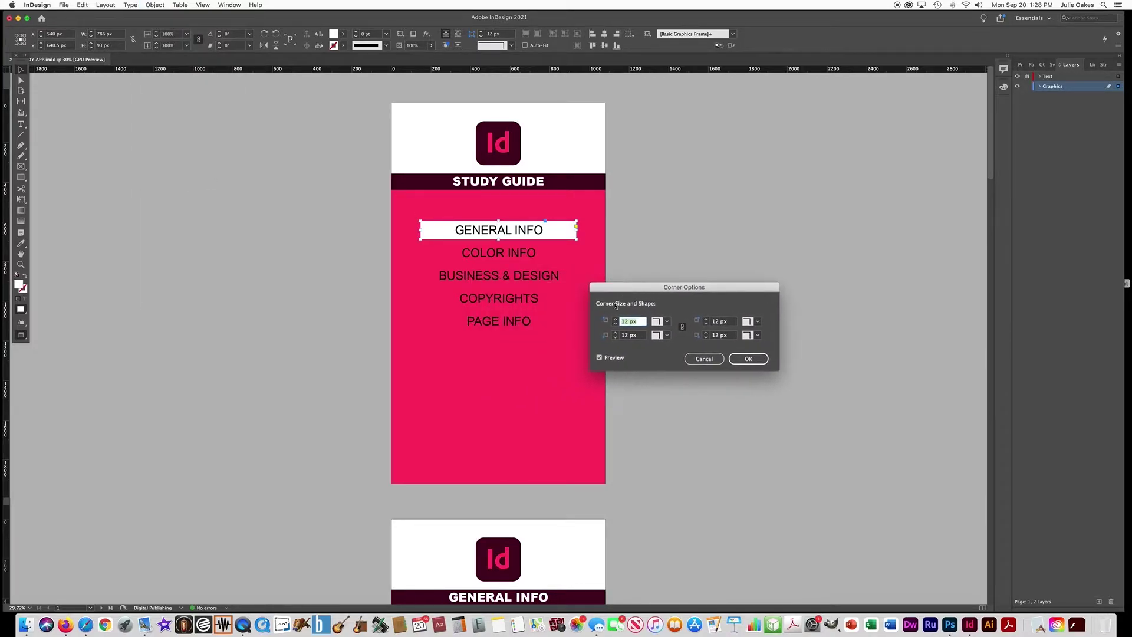
{"action": "left_click", "coordinate": [599, 358]}
{"action": "left_click", "coordinate": [669, 322]}
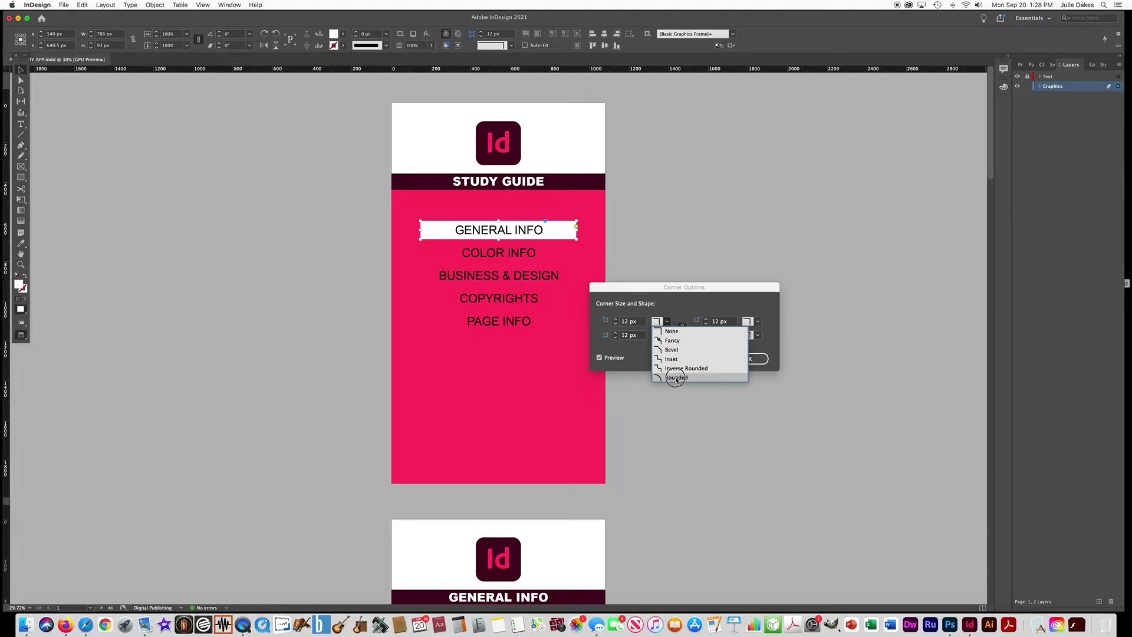
{"action": "left_click", "coordinate": [677, 378]}
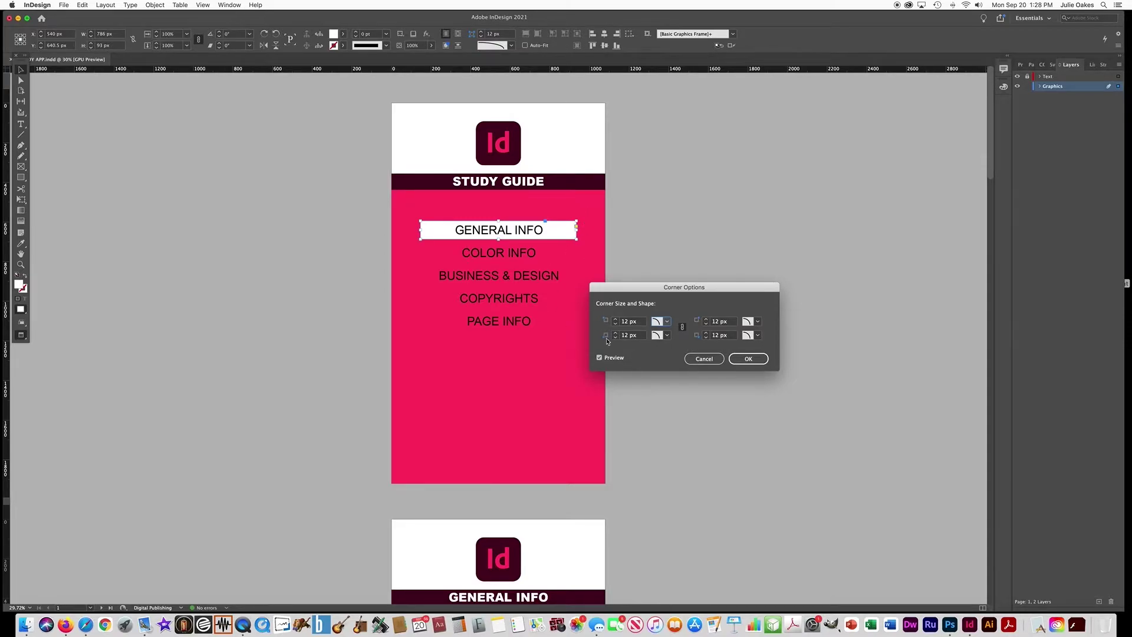
{"action": "left_click", "coordinate": [615, 320]}
{"action": "left_click", "coordinate": [615, 319]}
{"action": "left_click", "coordinate": [615, 320]}
{"action": "left_click", "coordinate": [732, 360]}
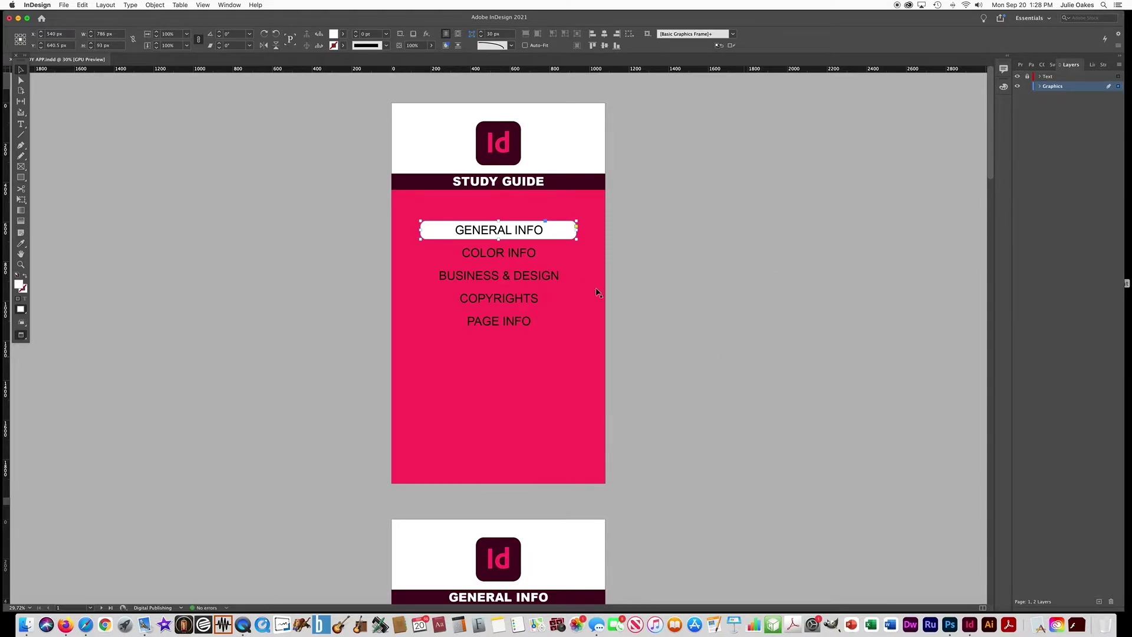
{"action": "left_click", "coordinate": [653, 260]}
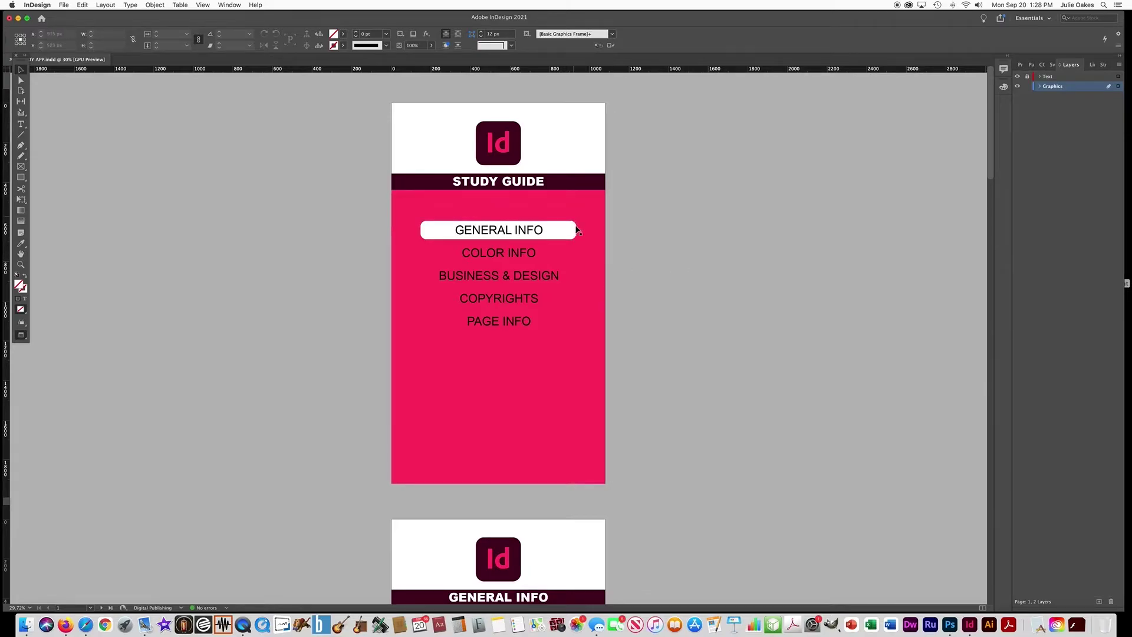
Add a default drop shadow to the rounded GENERAL INFO button
{"action": "left_click", "coordinate": [424, 233]}
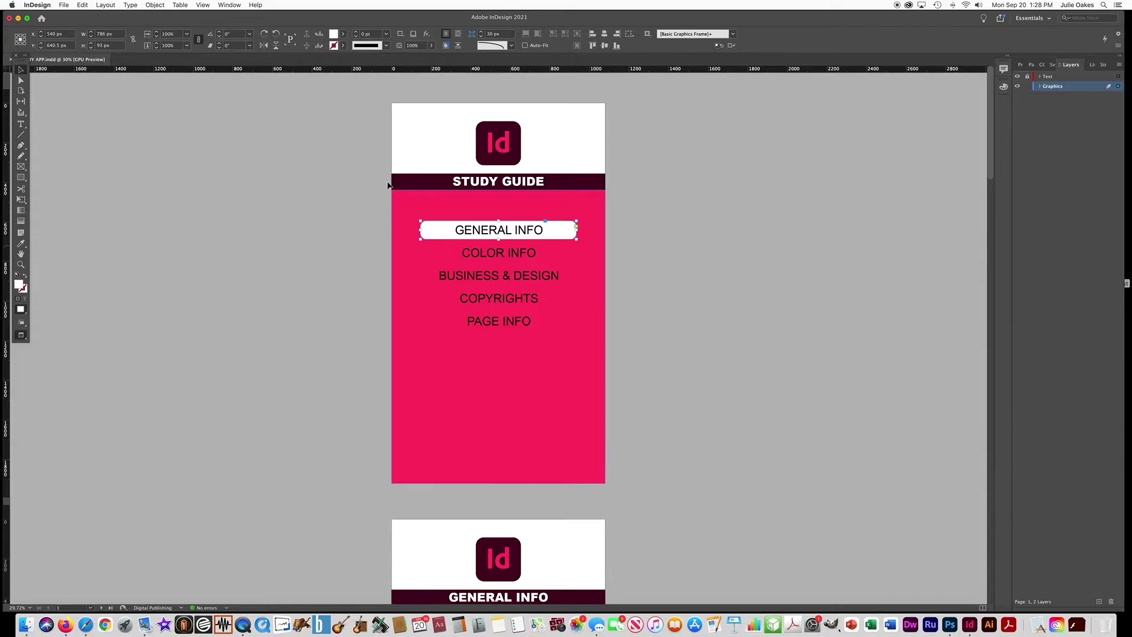
{"action": "left_click", "coordinate": [427, 35]}
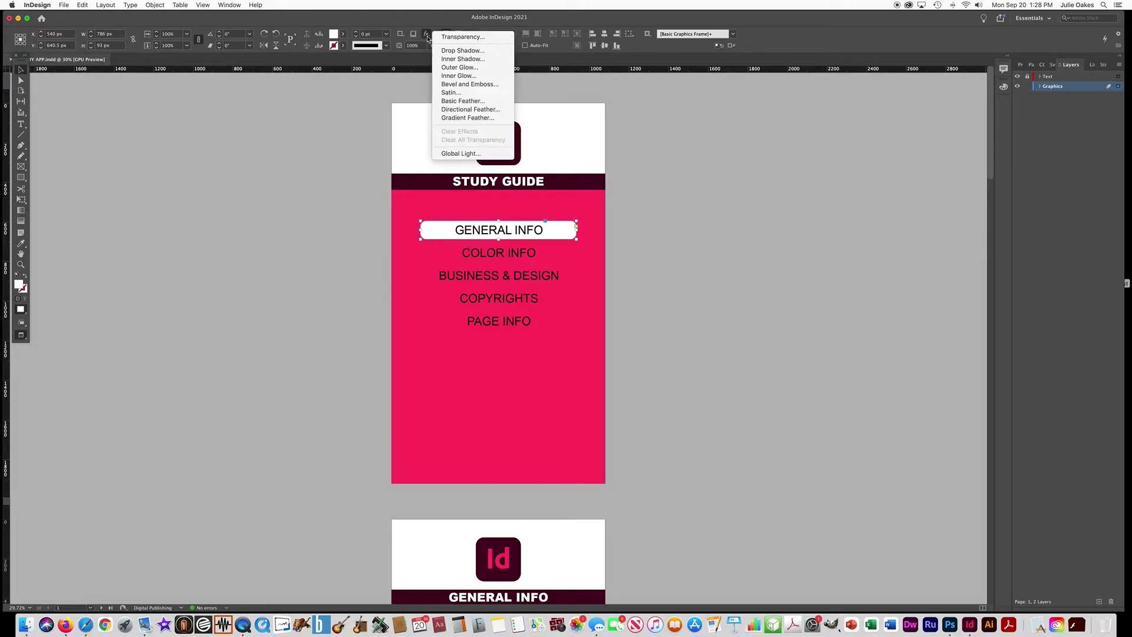
{"action": "left_click", "coordinate": [155, 5]}
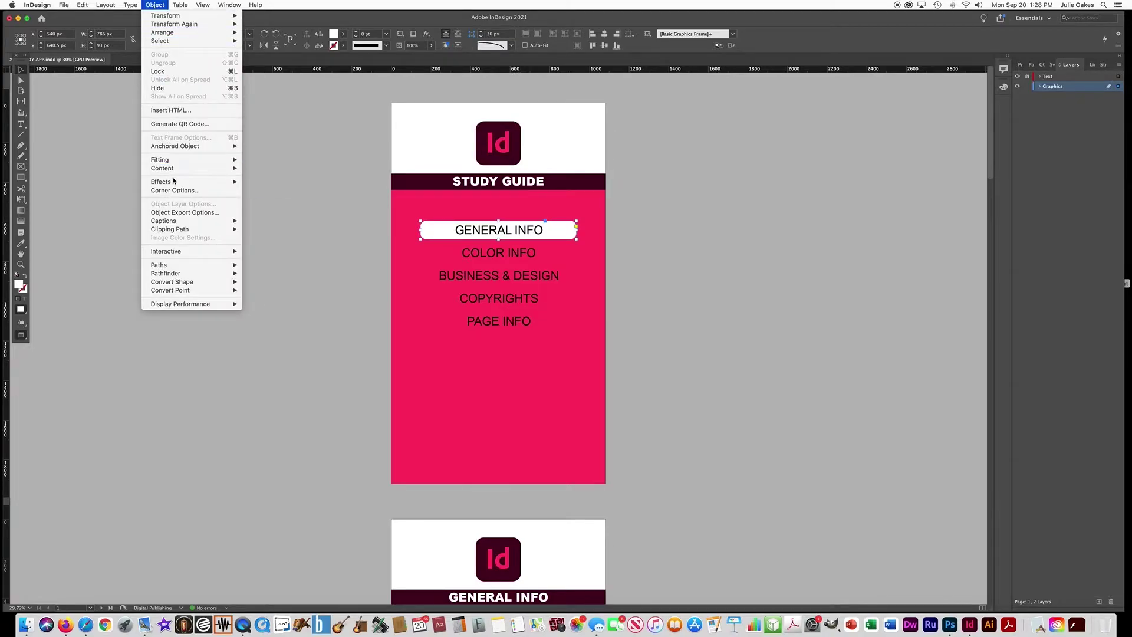
{"action": "mouse_move", "coordinate": [161, 182]}
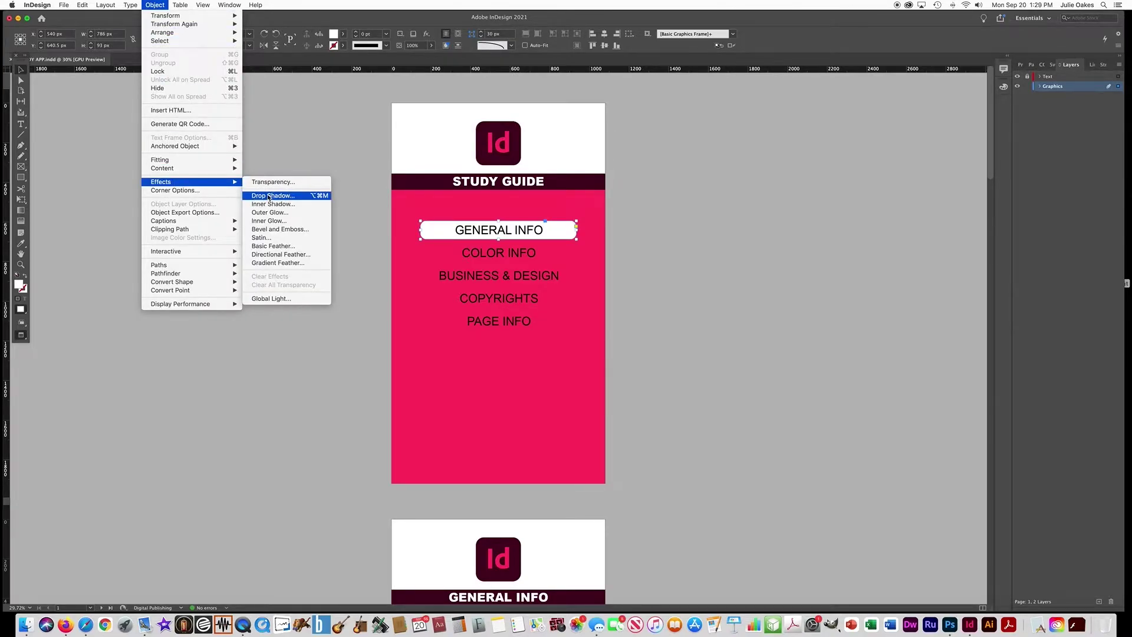
{"action": "left_click", "coordinate": [269, 196]}
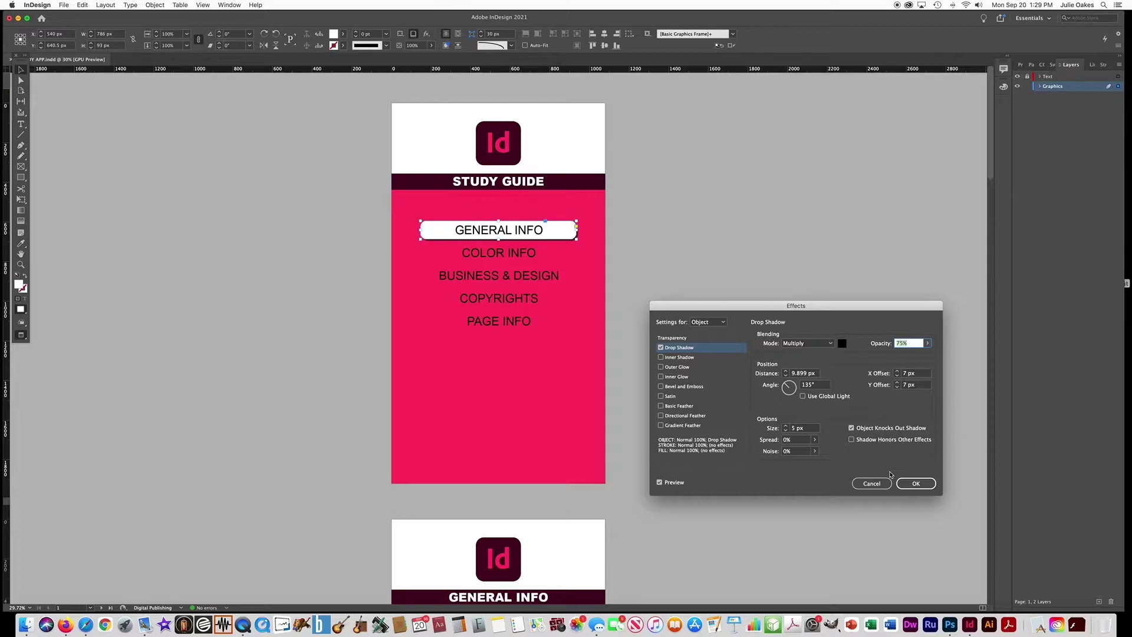
{"action": "left_click", "coordinate": [915, 482]}
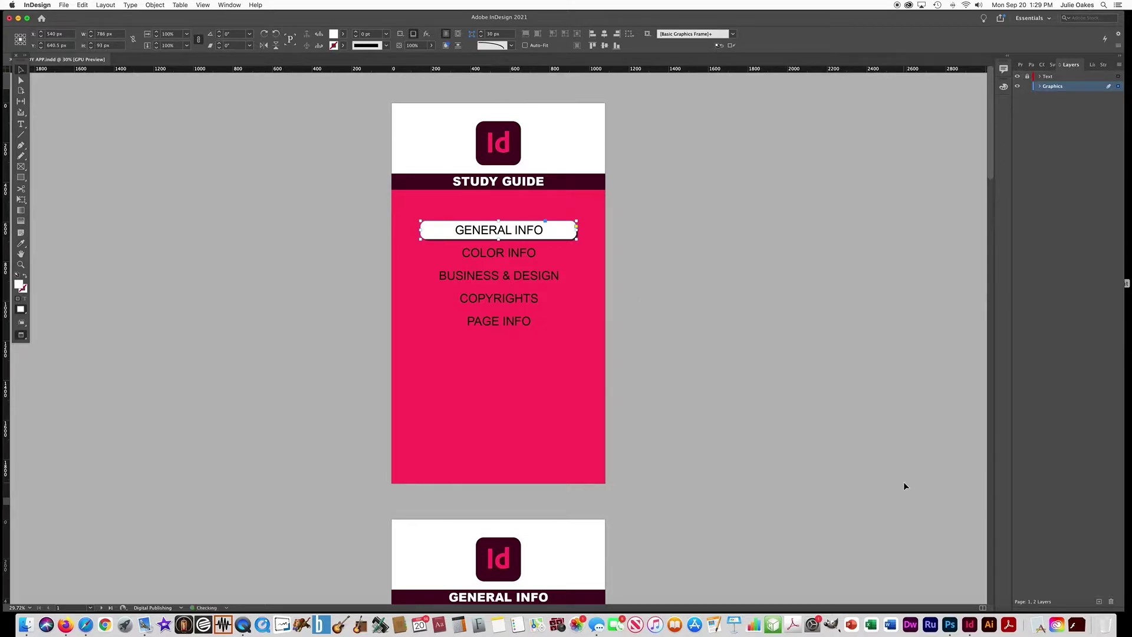
Step and repeat the button 3 times with a 117 px vertical offset behind the remaining labels
{"action": "left_click", "coordinate": [309, 216]}
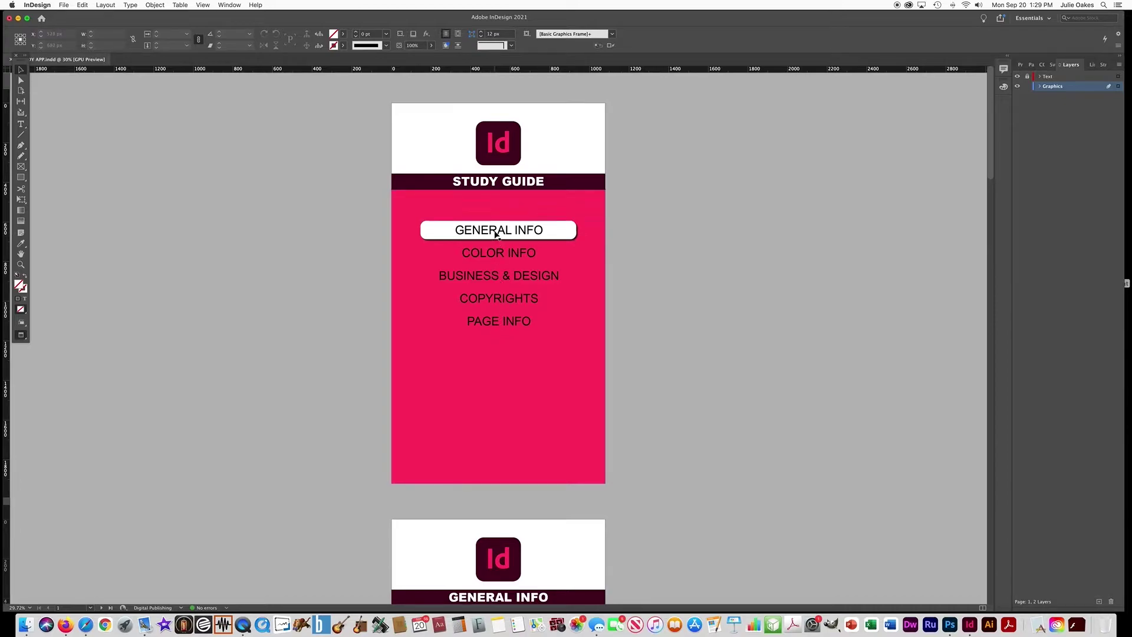
{"action": "left_click", "coordinate": [433, 234]}
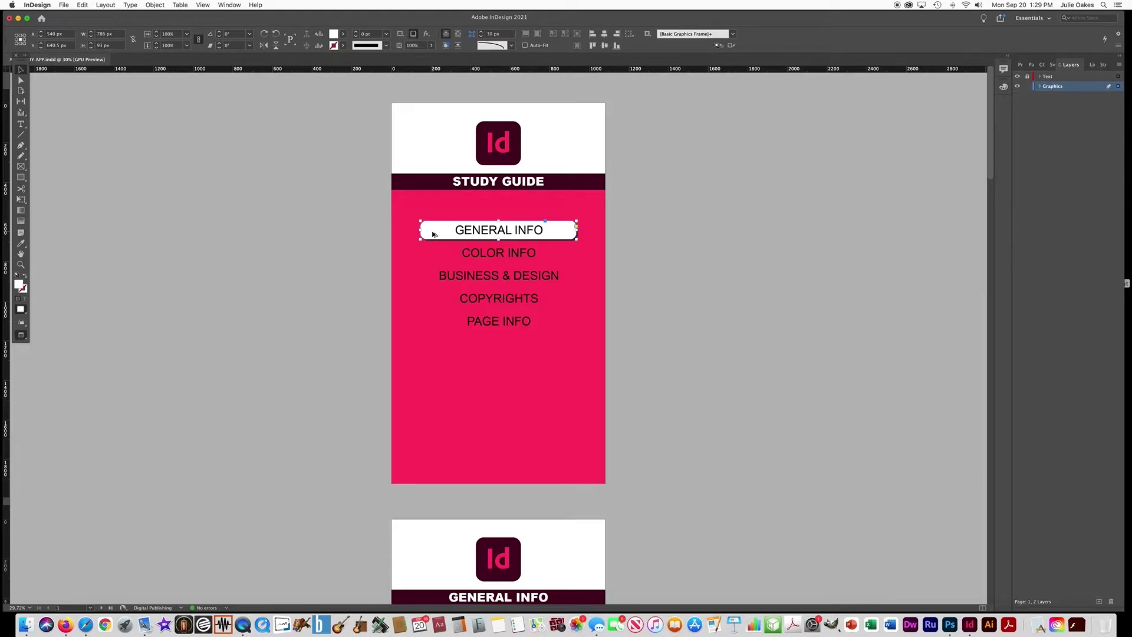
{"action": "left_click_drag", "start_coordinate": [433, 234], "coordinate": [433, 258]}
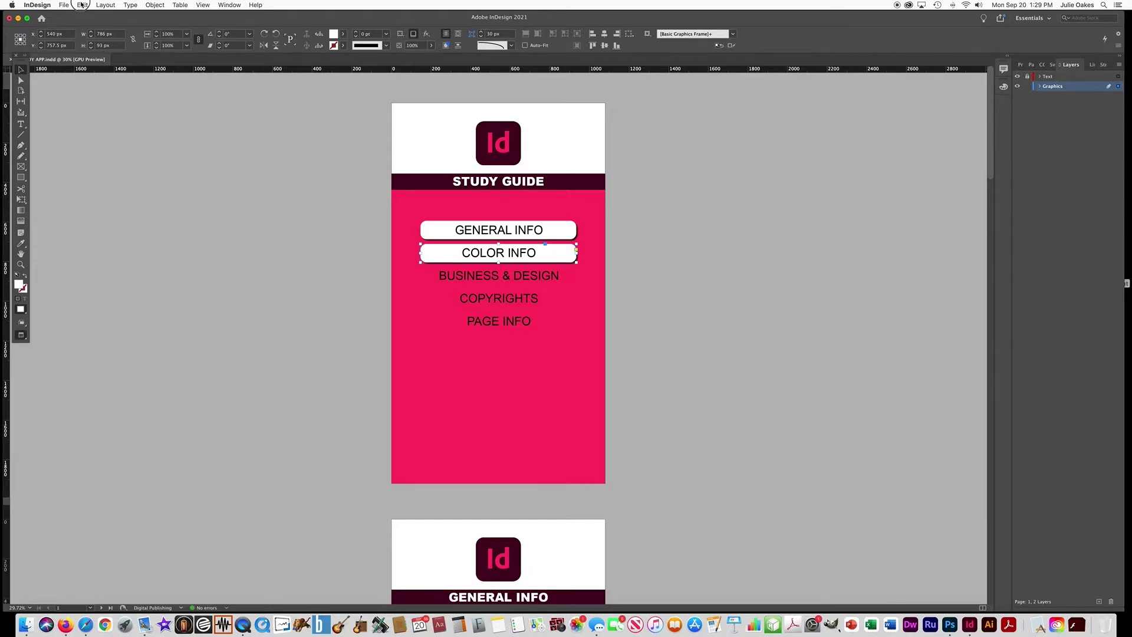
{"action": "left_click", "coordinate": [82, 4]}
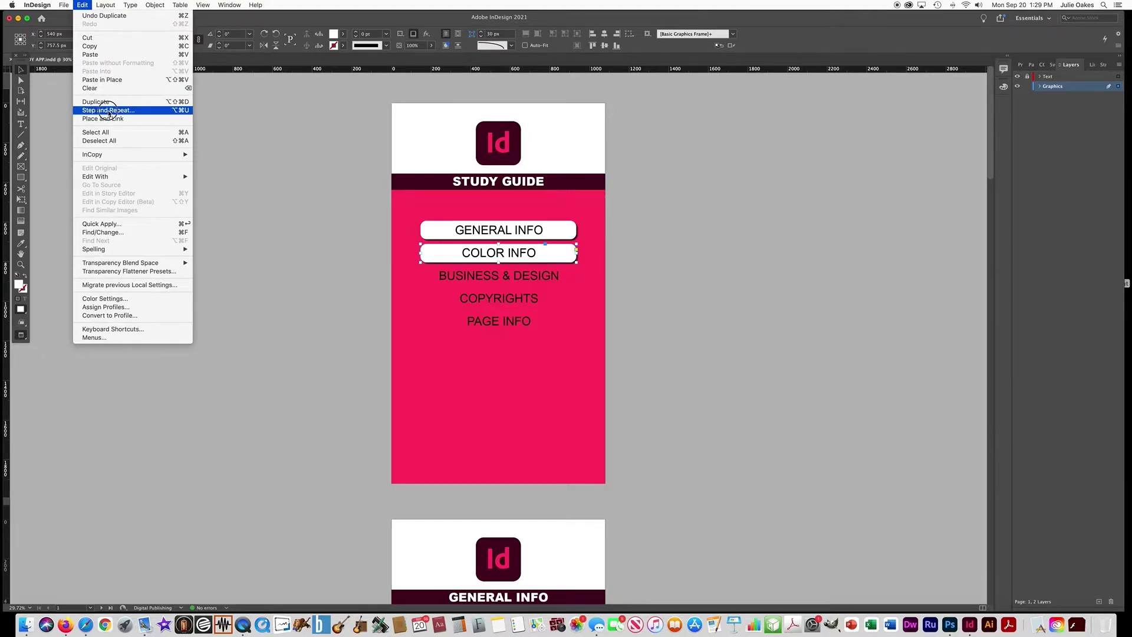
{"action": "left_click", "coordinate": [108, 111]}
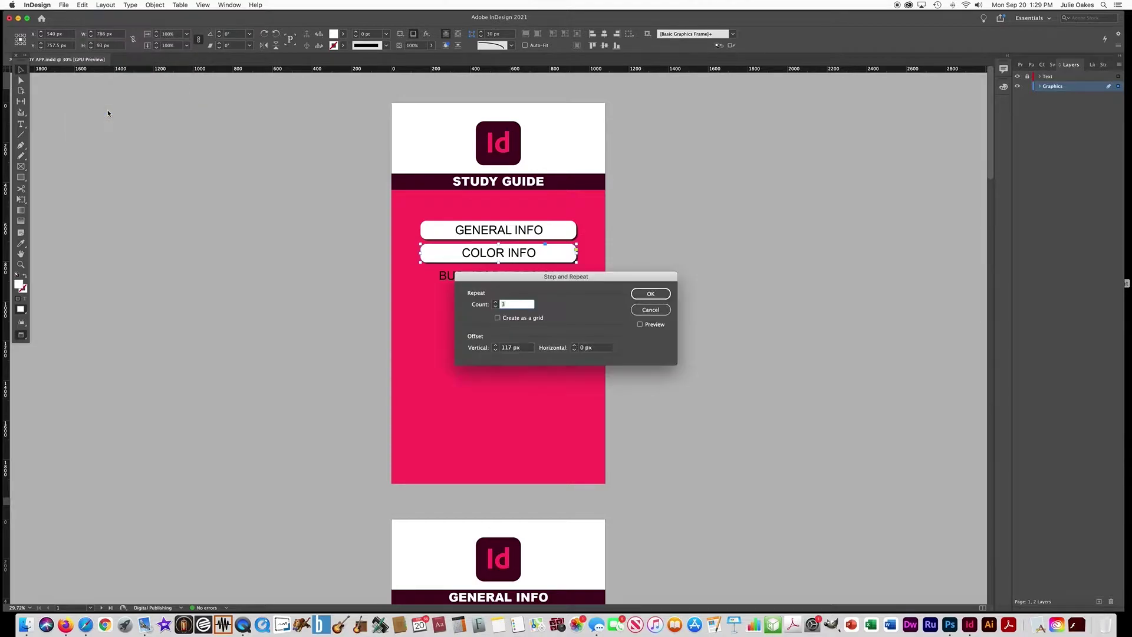
{"action": "left_click_drag", "start_coordinate": [496, 277], "coordinate": [637, 256]}
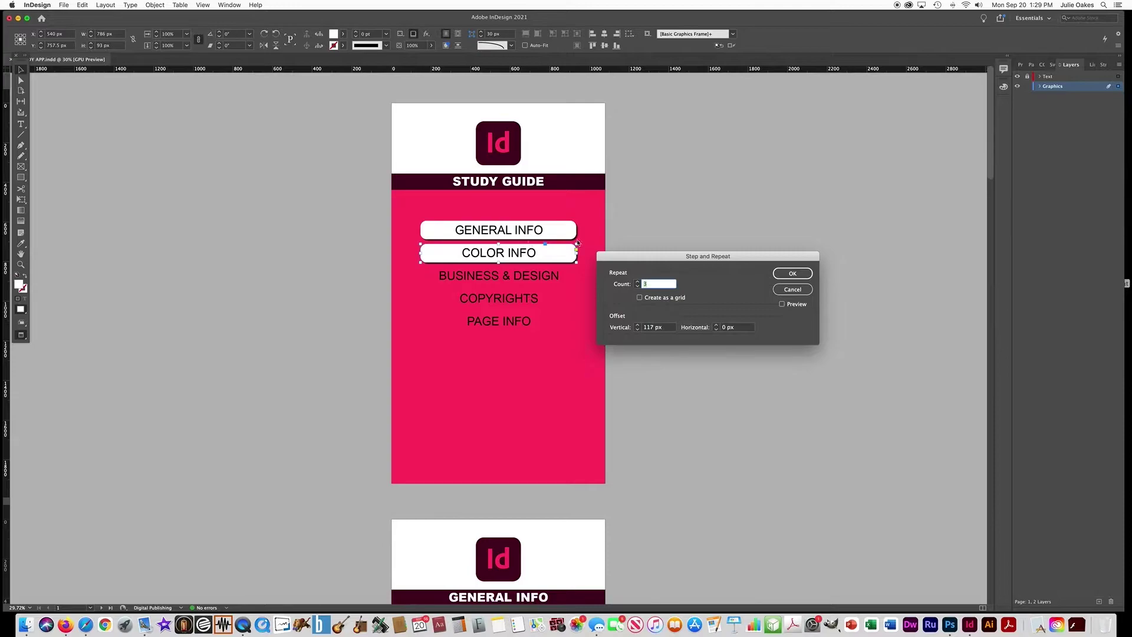
{"action": "left_click", "coordinate": [788, 275]}
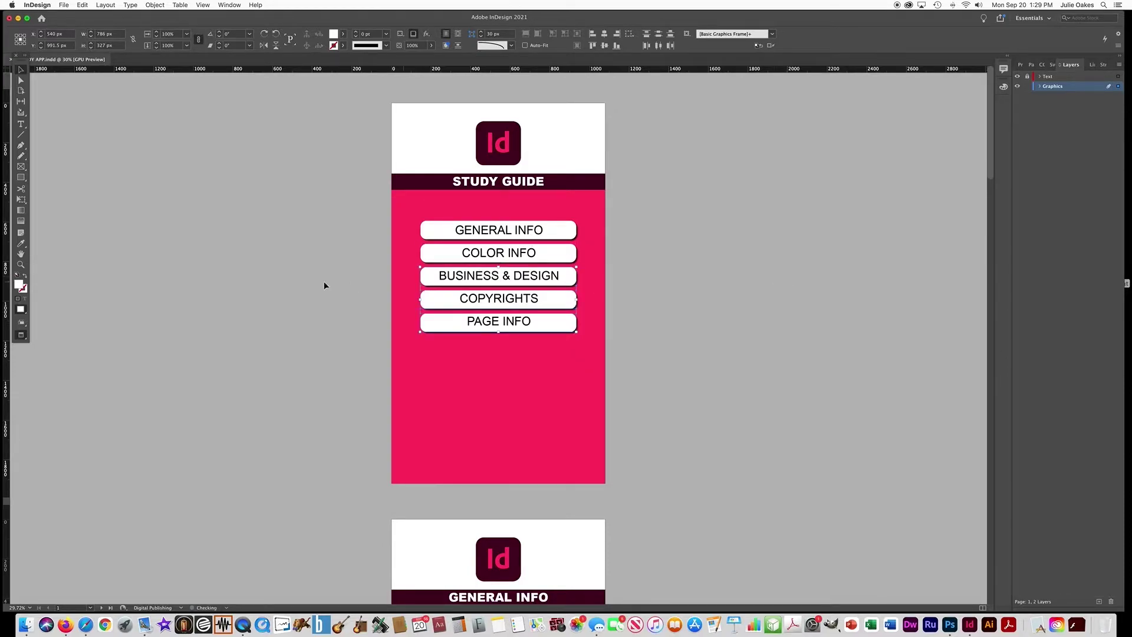
{"action": "left_click", "coordinate": [257, 276]}
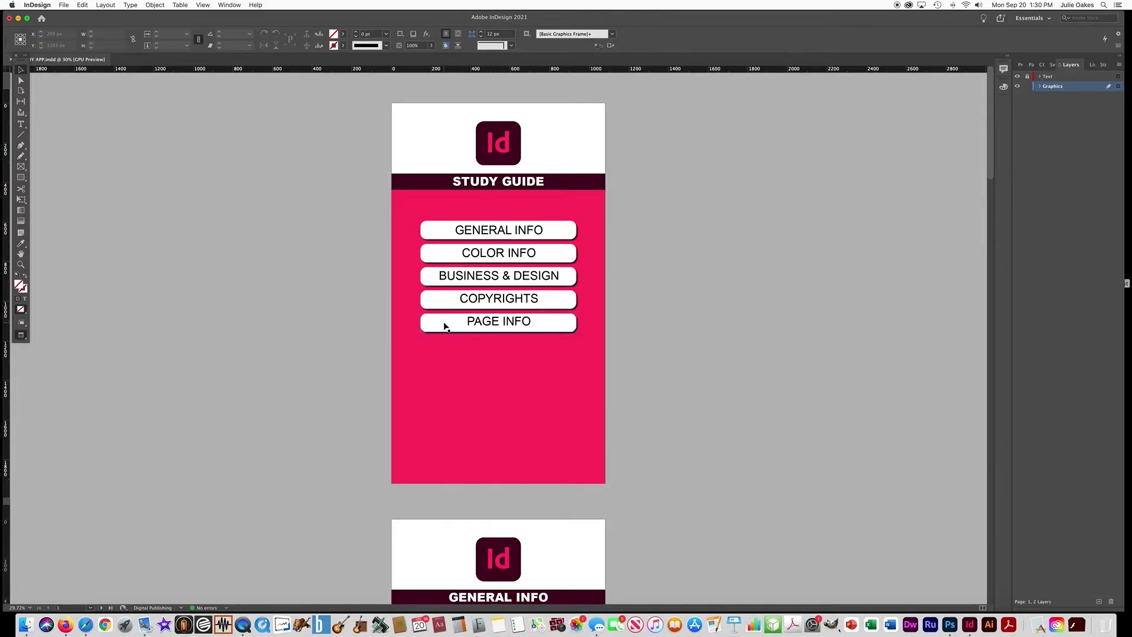
Unlock the Text layer and select the frame holding the button labels
{"action": "left_click", "coordinate": [1060, 78]}
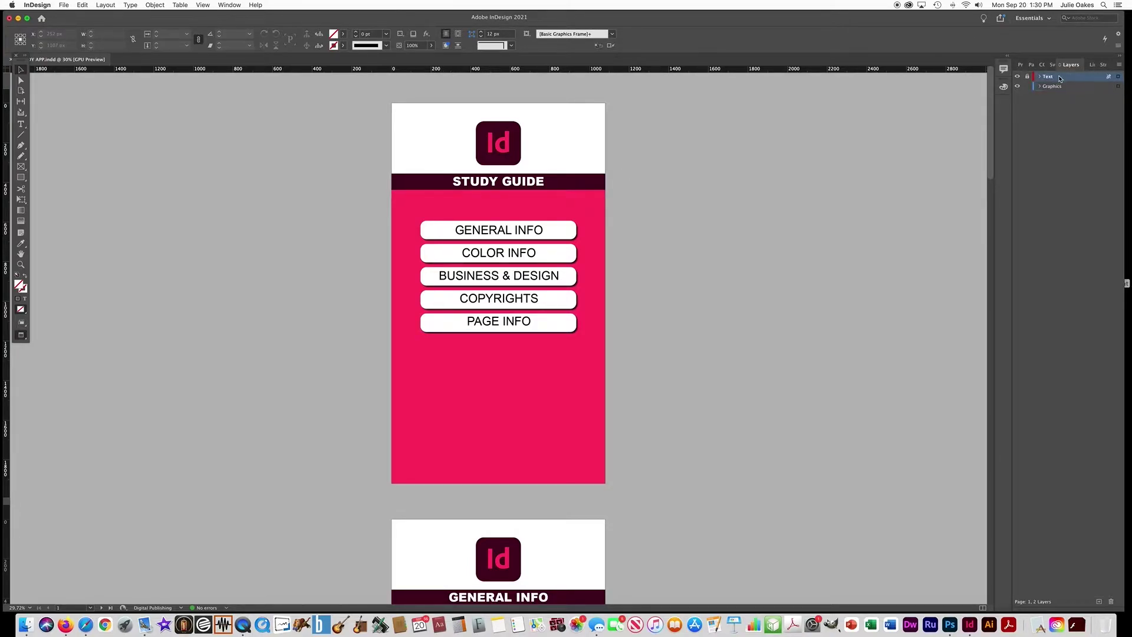
{"action": "left_click", "coordinate": [1028, 77]}
{"action": "left_click", "coordinate": [21, 123]}
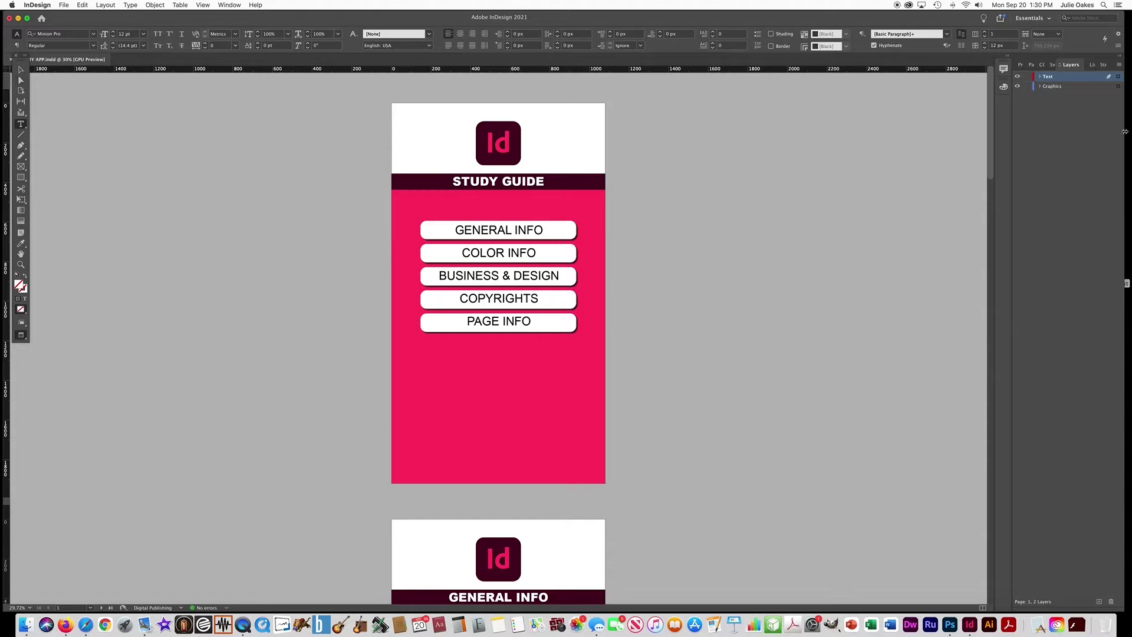
{"action": "left_click", "coordinate": [1040, 77]}
{"action": "left_click", "coordinate": [1052, 86]}
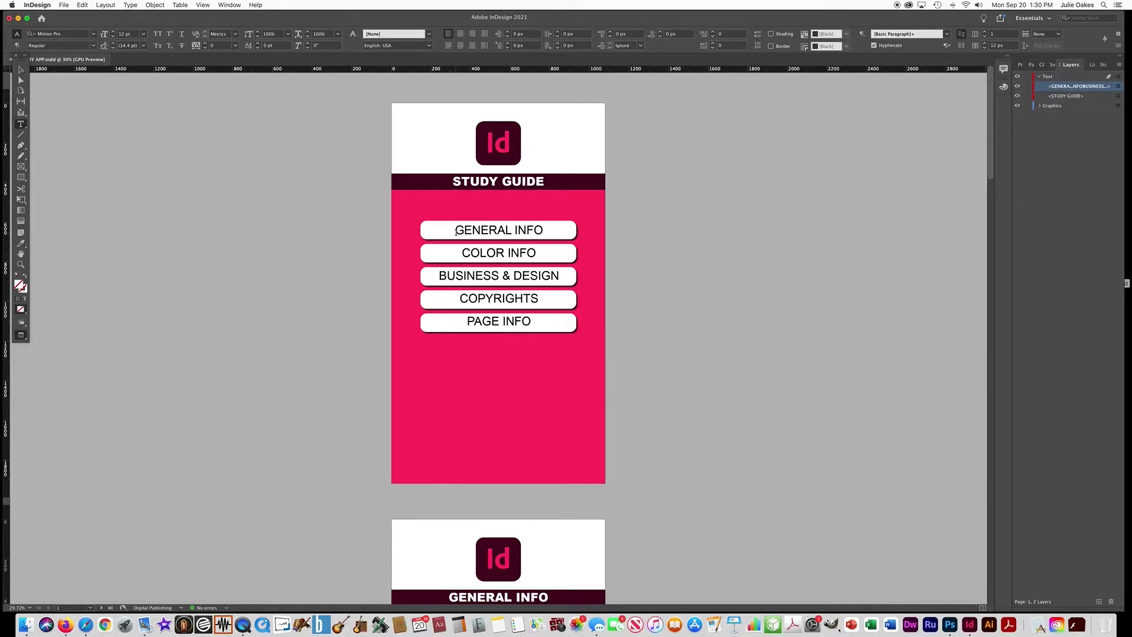
Raise the five labels' leading to 117 pt, then deselect
{"action": "left_click_drag", "start_coordinate": [456, 232], "coordinate": [546, 324]}
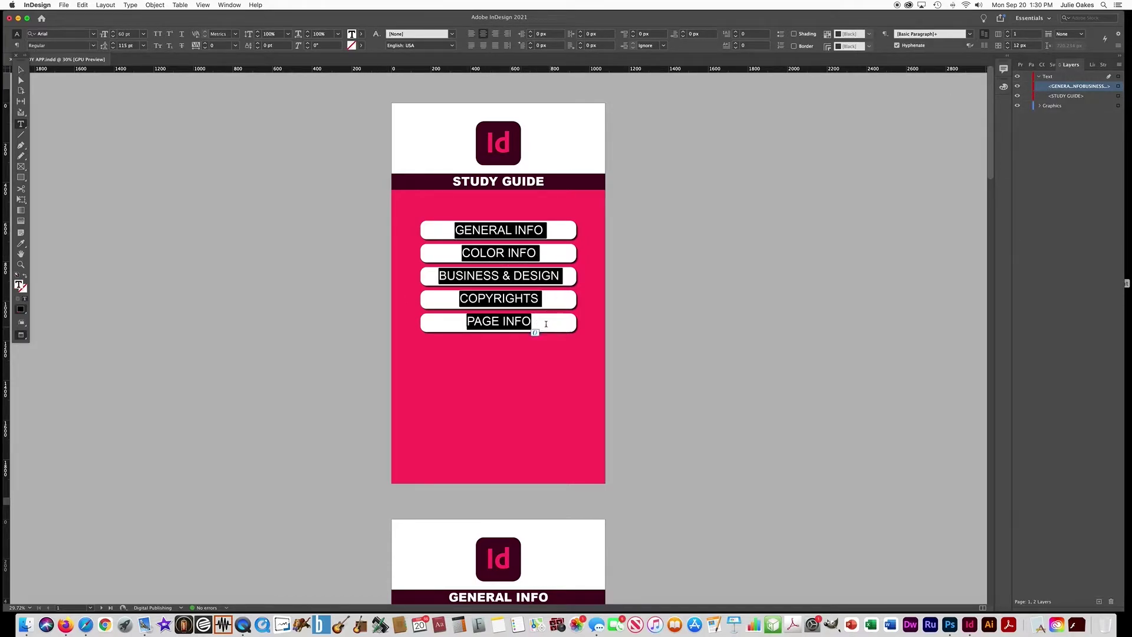
{"action": "left_click", "coordinate": [113, 44]}
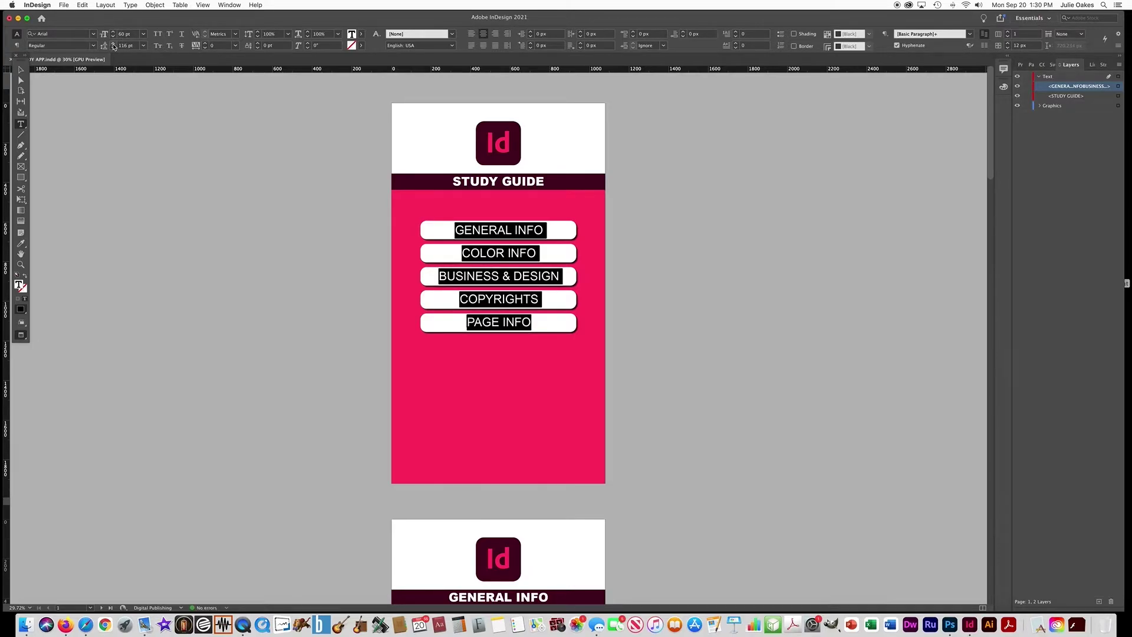
{"action": "left_click", "coordinate": [113, 44]}
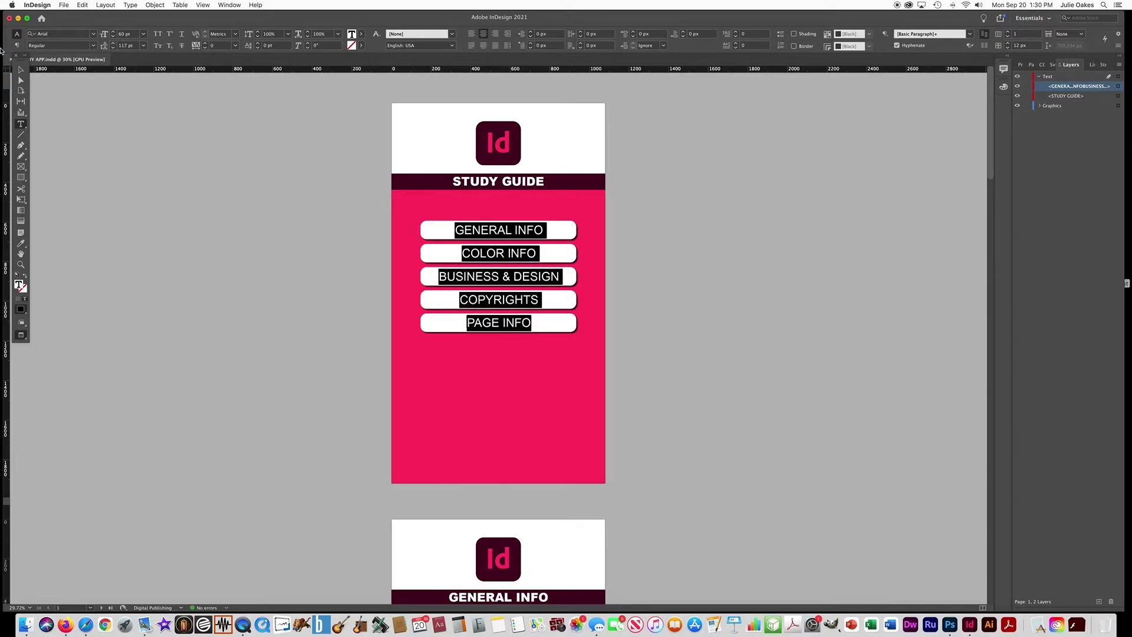
{"action": "left_click", "coordinate": [19, 70]}
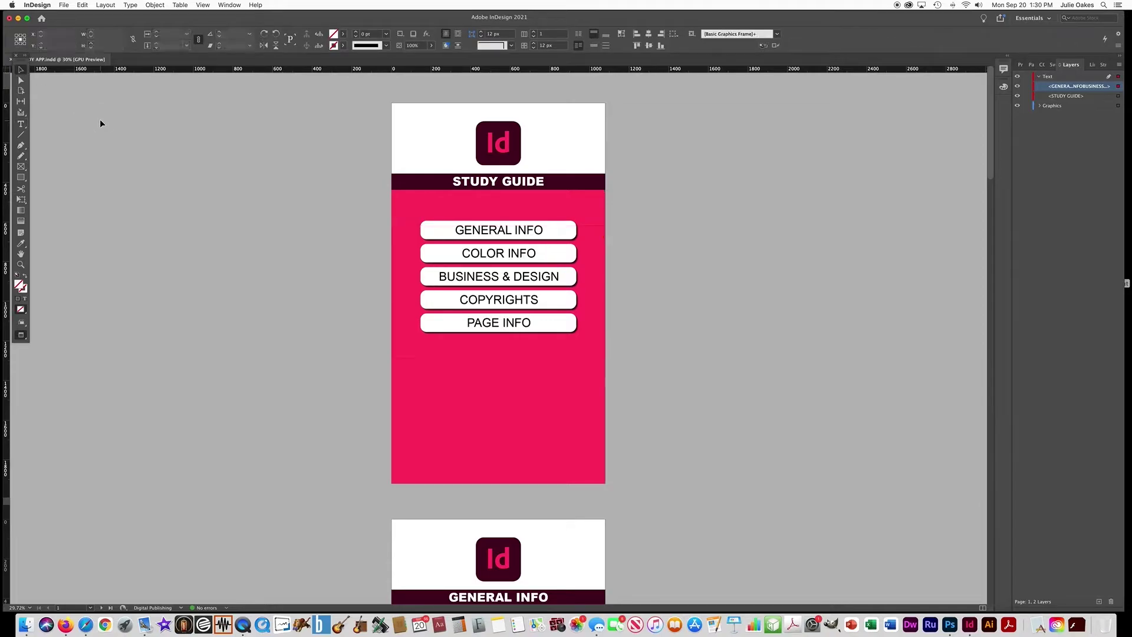
{"action": "left_click", "coordinate": [101, 120]}
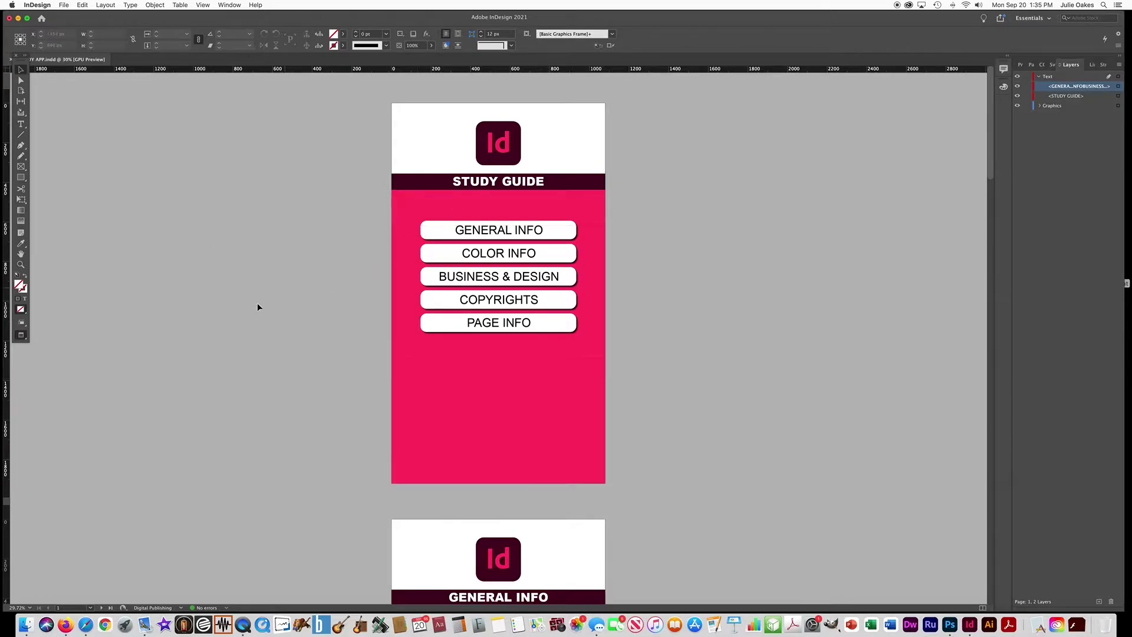
Scroll to page 2's General Info table and switch to Normal screen mode
{"action": "scroll", "coordinate": [255, 309], "scroll_direction": "down", "scroll_amount": 1}
{"action": "scroll", "coordinate": [255, 309], "scroll_direction": "down", "scroll_amount": 5}
{"action": "scroll", "coordinate": [254, 308], "scroll_direction": "down", "scroll_amount": 4}
{"action": "scroll", "coordinate": [254, 308], "scroll_direction": "down", "scroll_amount": 1}
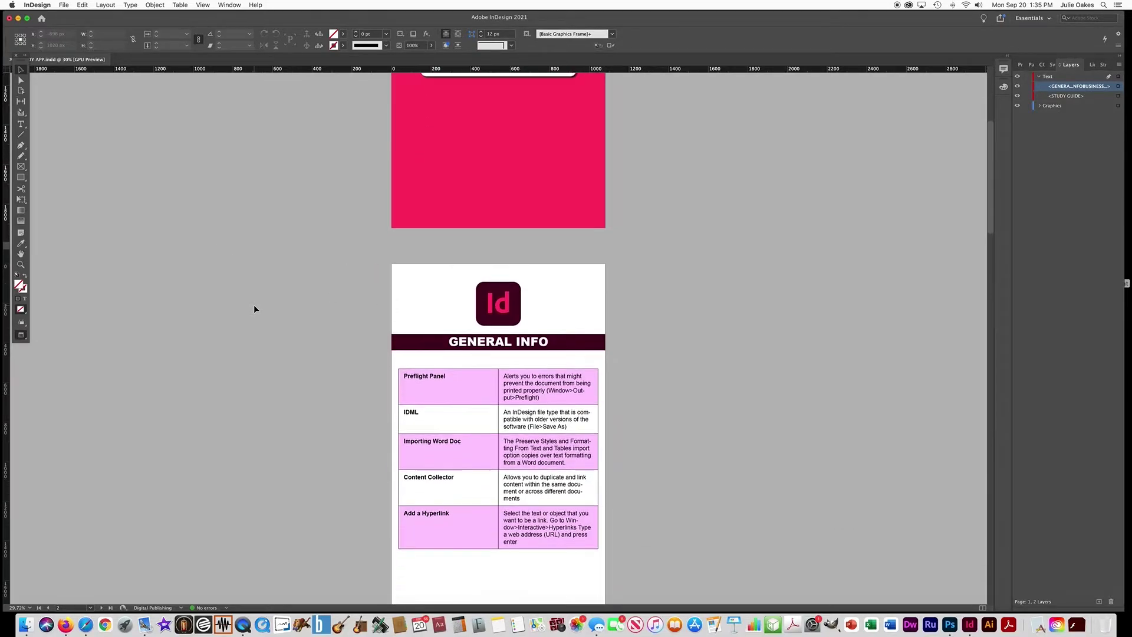
{"action": "scroll", "coordinate": [254, 308], "scroll_direction": "down", "scroll_amount": 2}
{"action": "scroll", "coordinate": [254, 308], "scroll_direction": "down", "scroll_amount": 2}
{"action": "scroll", "coordinate": [254, 308], "scroll_direction": "down", "scroll_amount": 1}
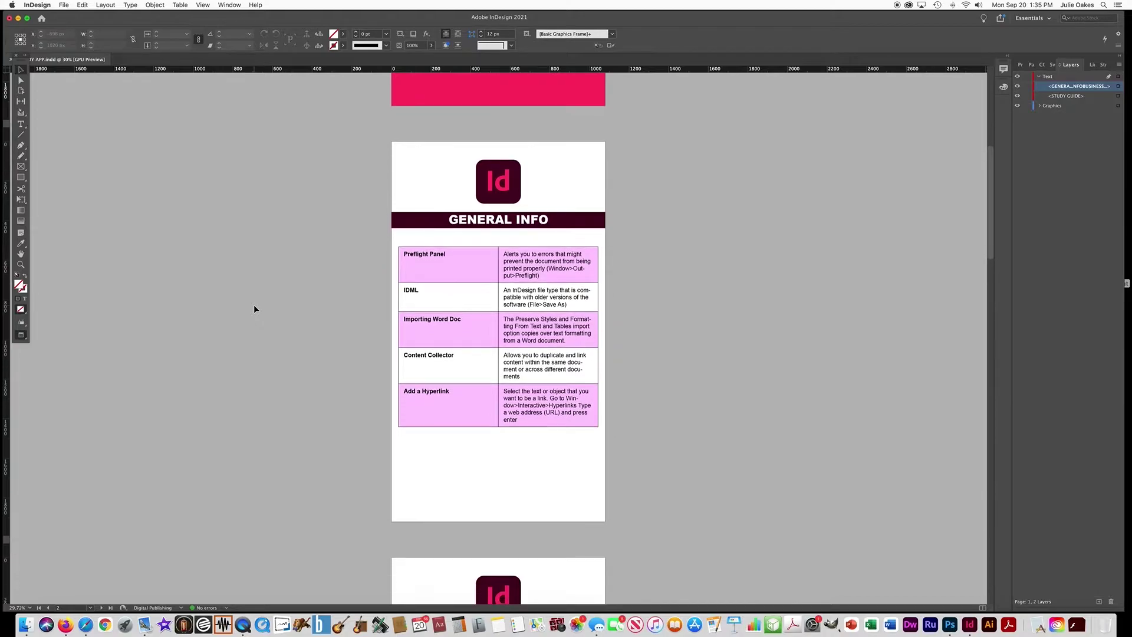
{"action": "scroll", "coordinate": [254, 308], "scroll_direction": "down", "scroll_amount": 1}
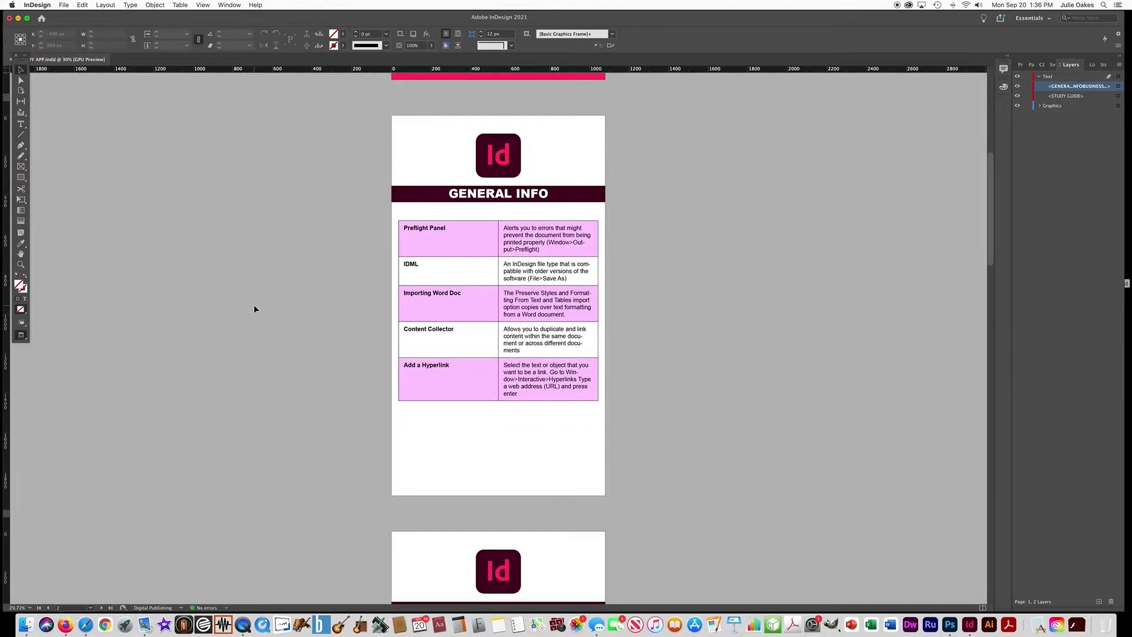
{"action": "key", "text": "super+9"}
{"action": "key", "text": "w"}
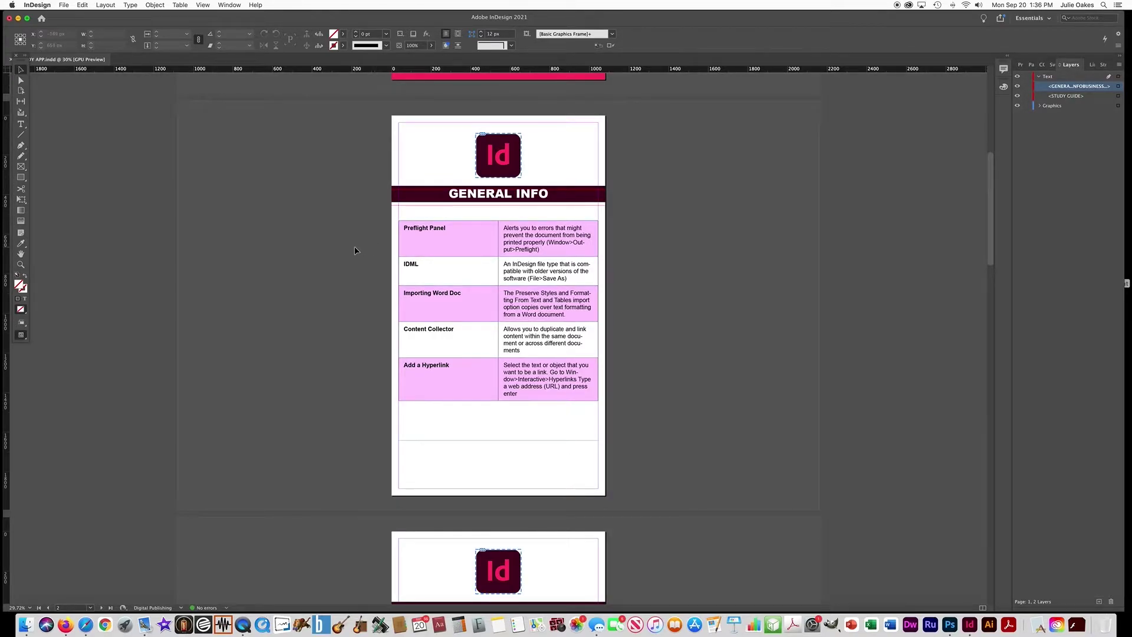
Delete the old General Info table and import the General Info document
{"action": "left_click", "coordinate": [479, 244]}
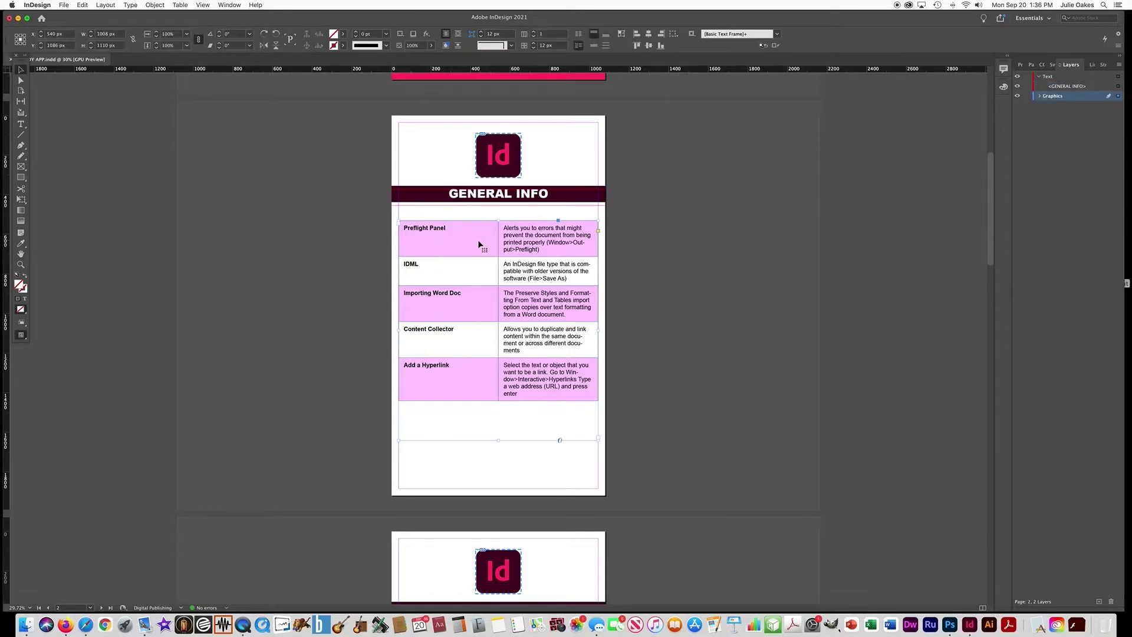
{"action": "key", "text": "Delete"}
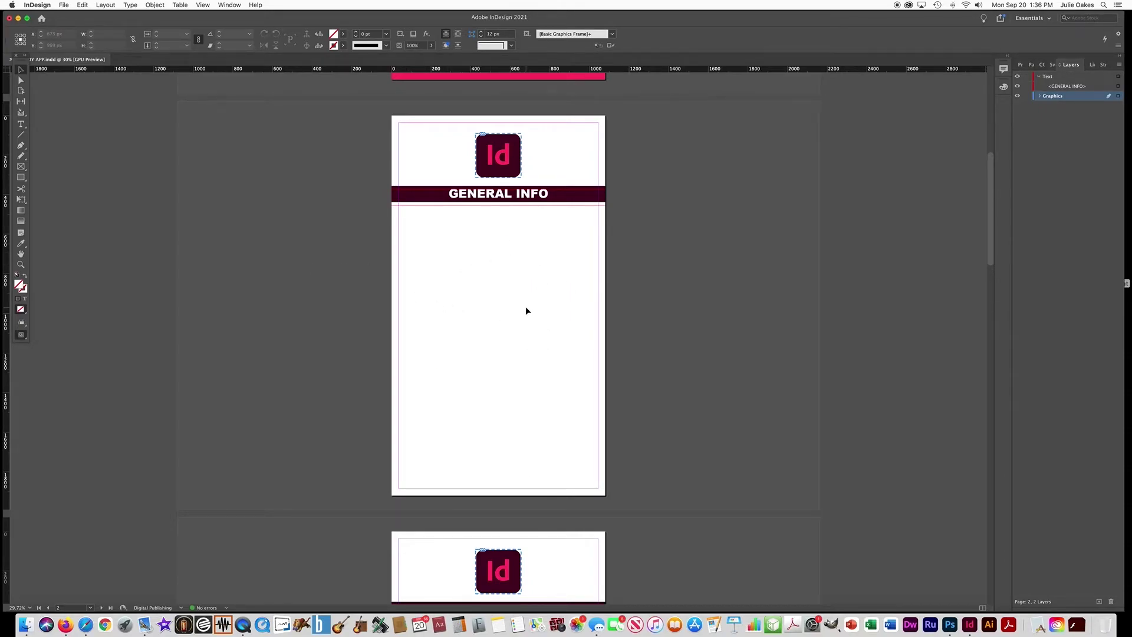
{"action": "left_click", "coordinate": [64, 5]}
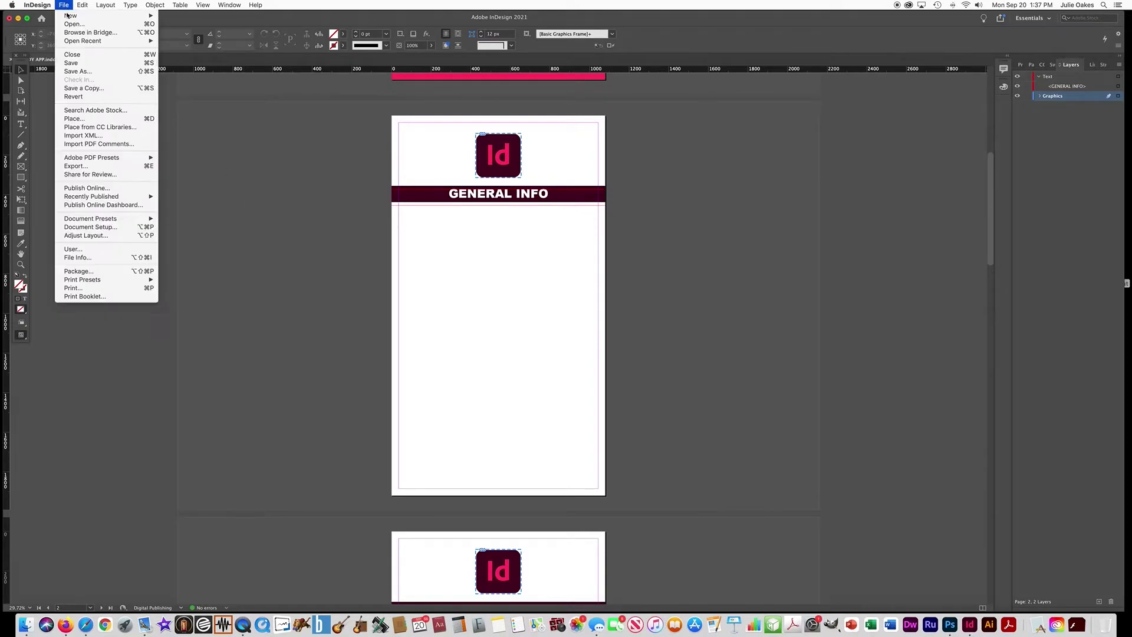
{"action": "left_click", "coordinate": [75, 119]}
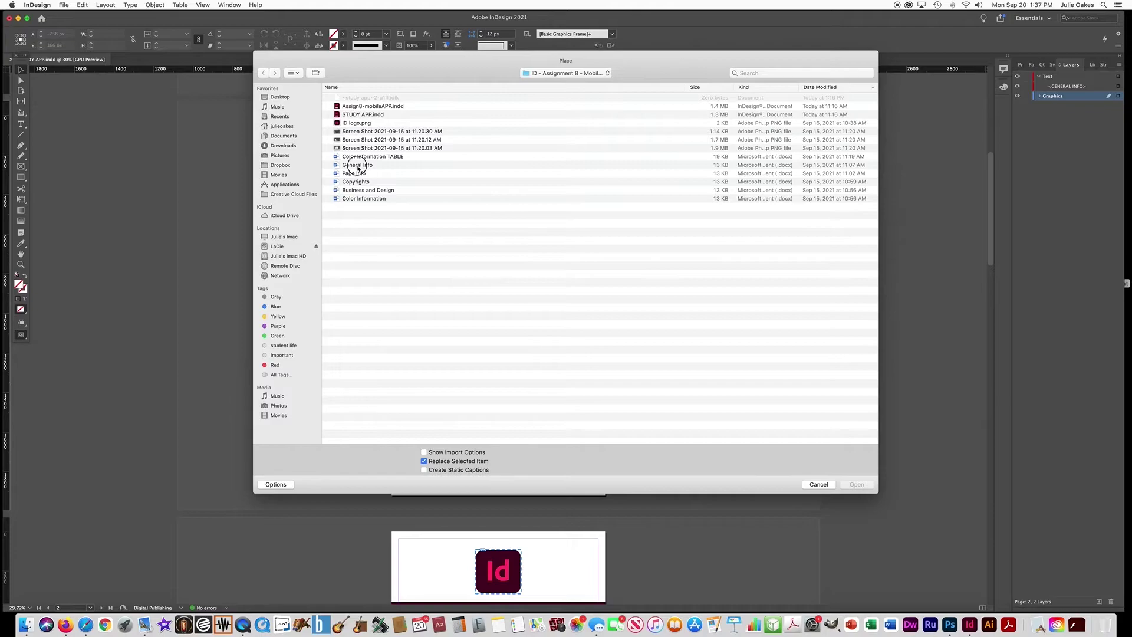
{"action": "double_click", "coordinate": [354, 165]}
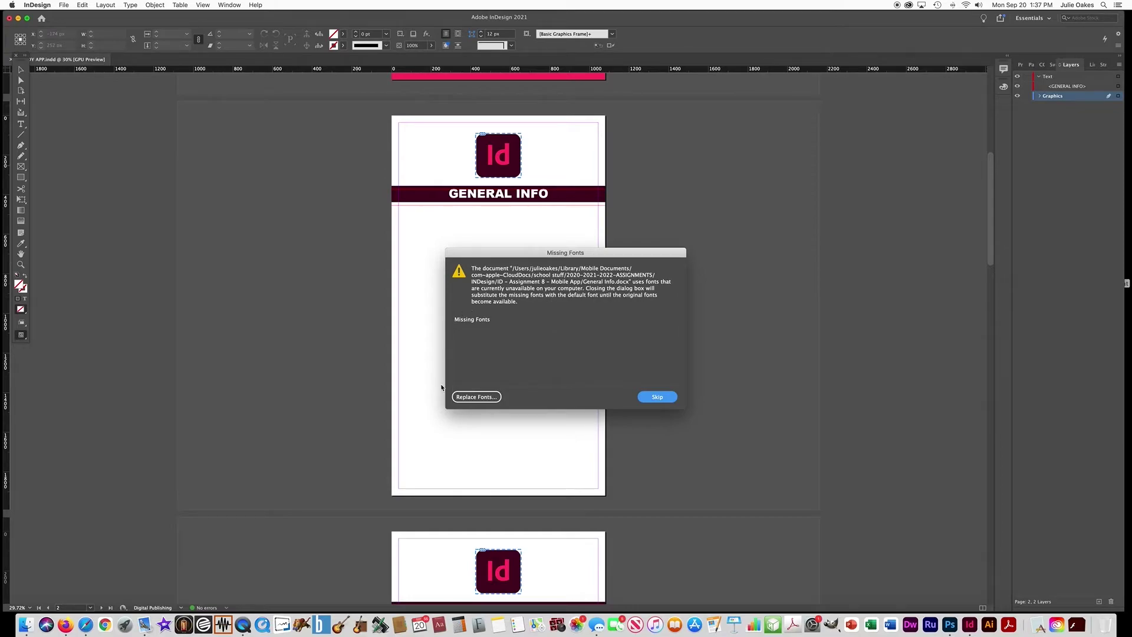
Replace the document's missing fonts with Arial
{"action": "left_click", "coordinate": [465, 398]}
{"action": "left_click", "coordinate": [466, 397]}
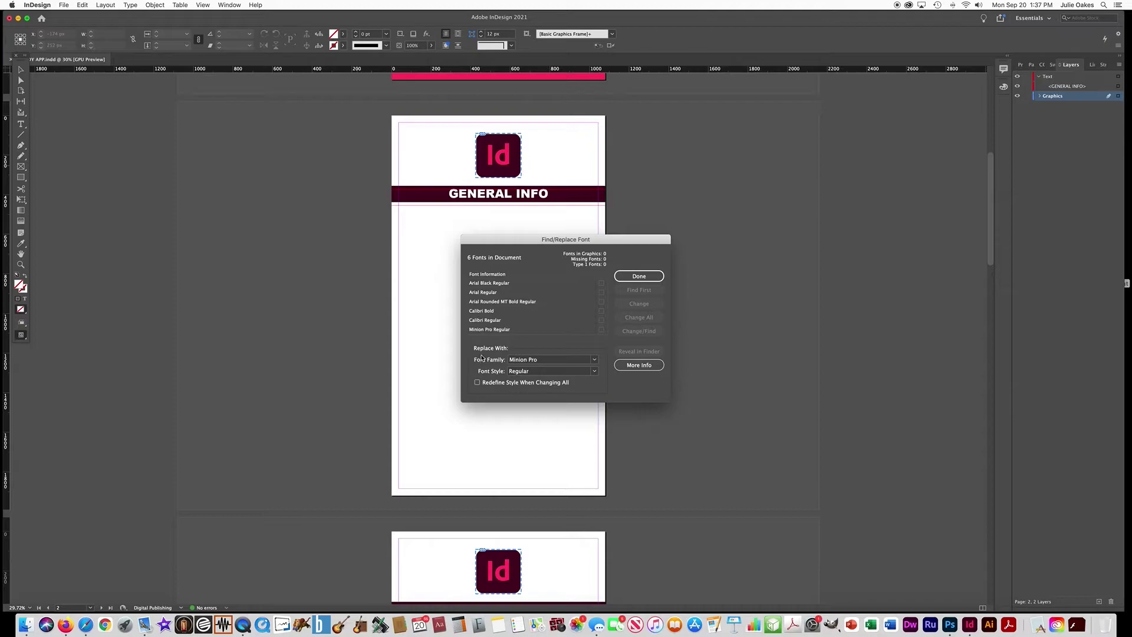
{"action": "left_click", "coordinate": [590, 361]}
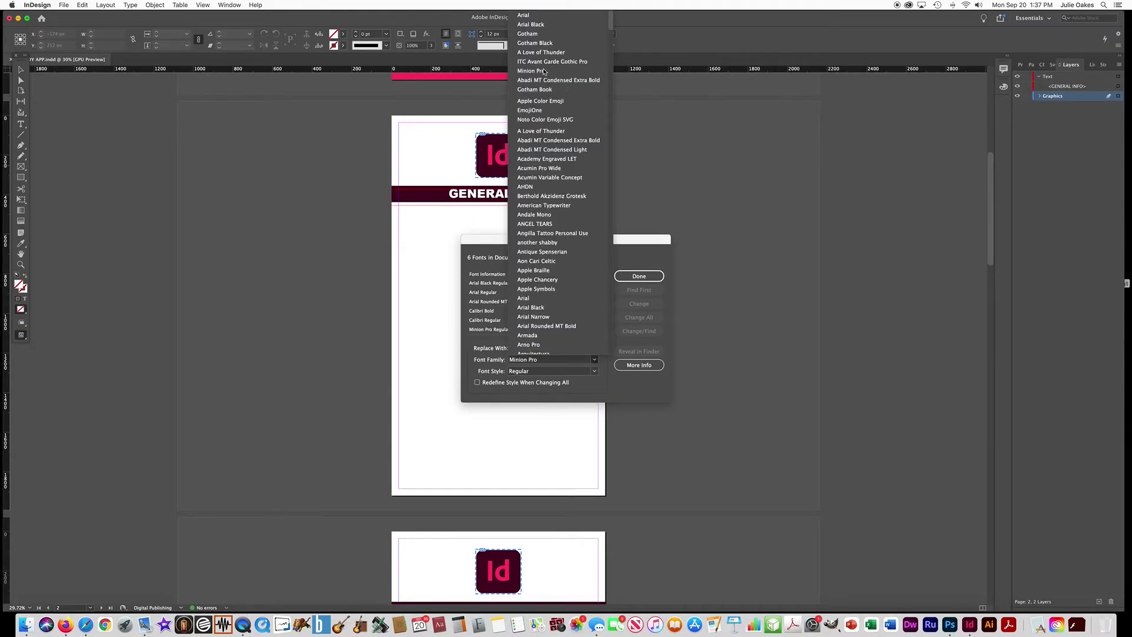
{"action": "left_click", "coordinate": [525, 16]}
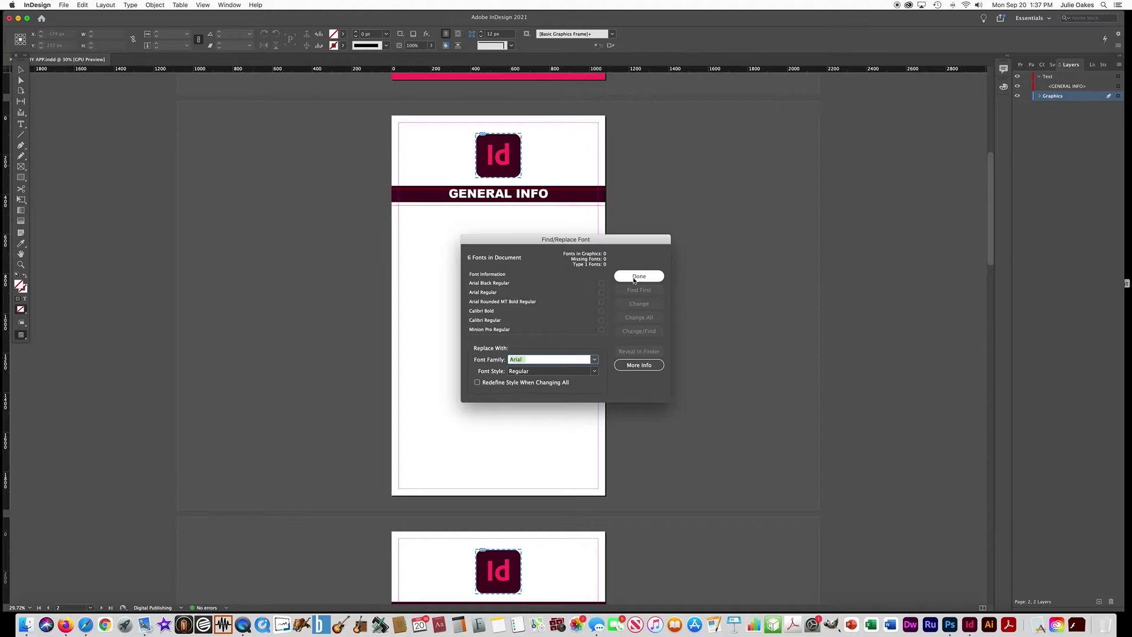
{"action": "left_click", "coordinate": [630, 276]}
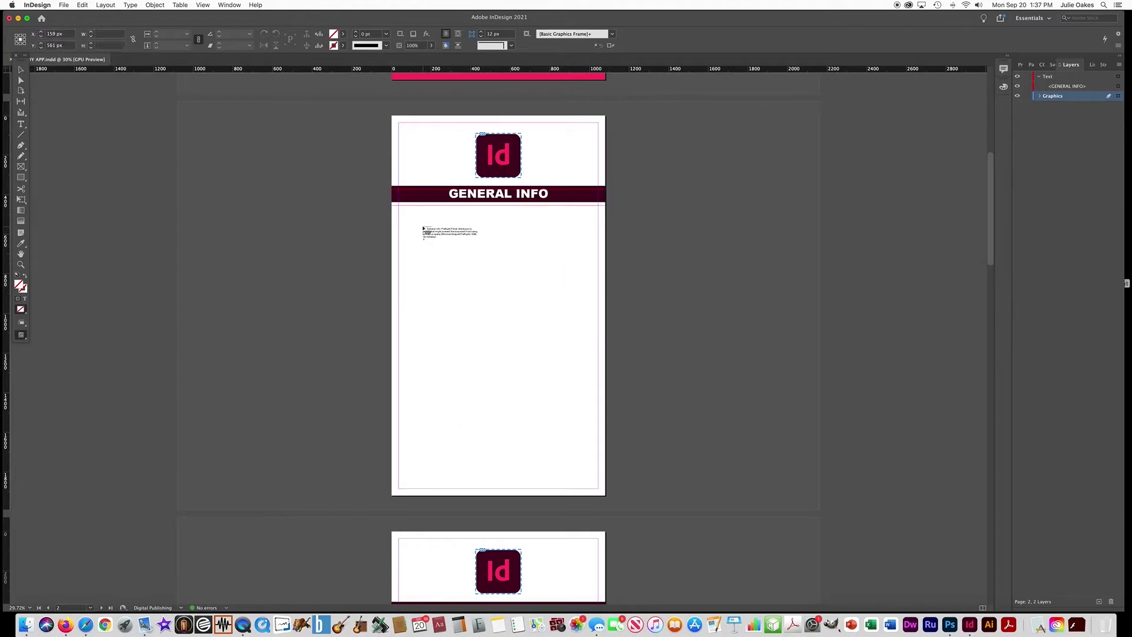
Place the General Info text below the banner and set it to Arial Regular 30 pt
{"action": "left_click", "coordinate": [425, 228]}
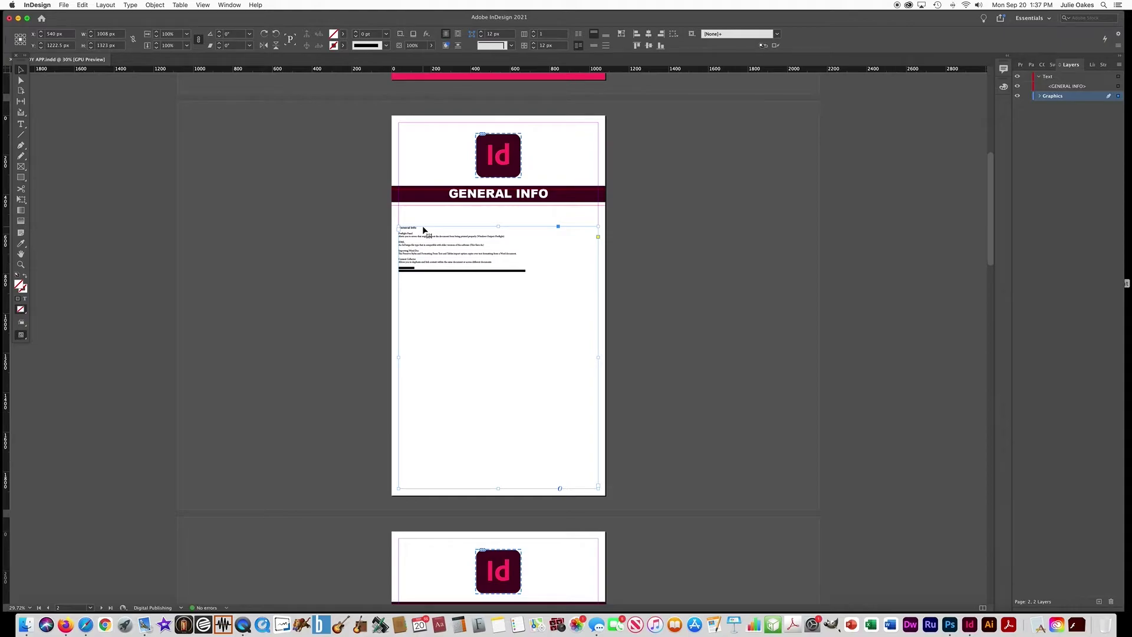
{"action": "left_click", "coordinate": [21, 124]}
{"action": "mouse_move", "coordinate": [525, 271]}
{"action": "left_mouse_down"}
{"action": "mouse_move", "coordinate": [399, 258]}
{"action": "mouse_move", "coordinate": [303, 212]}
{"action": "left_mouse_up"}
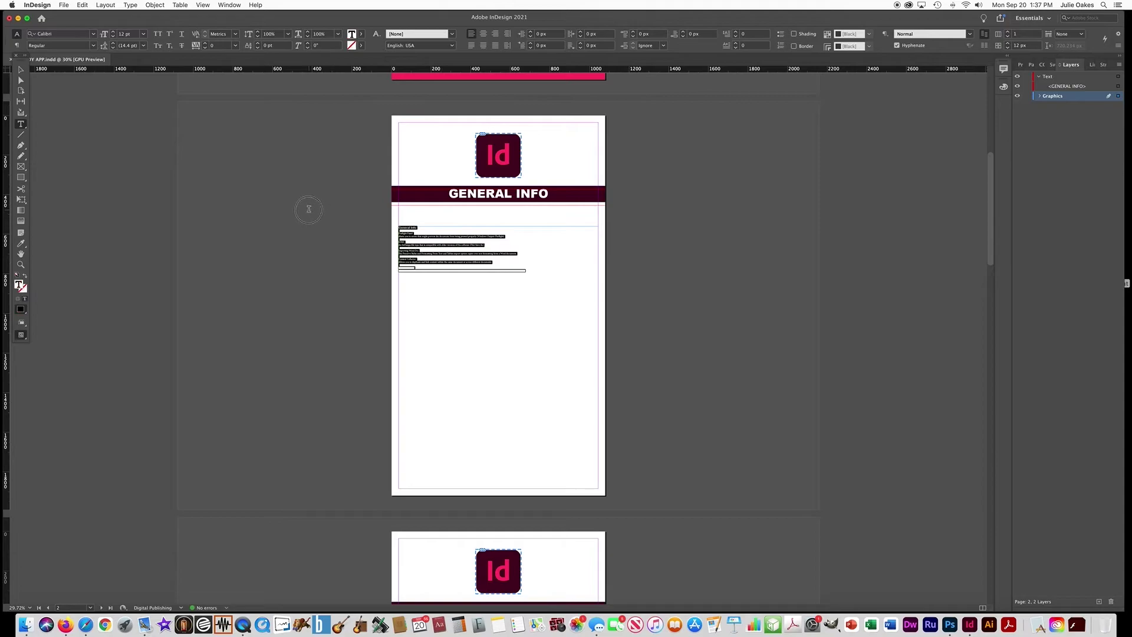
{"action": "left_click", "coordinate": [68, 34]}
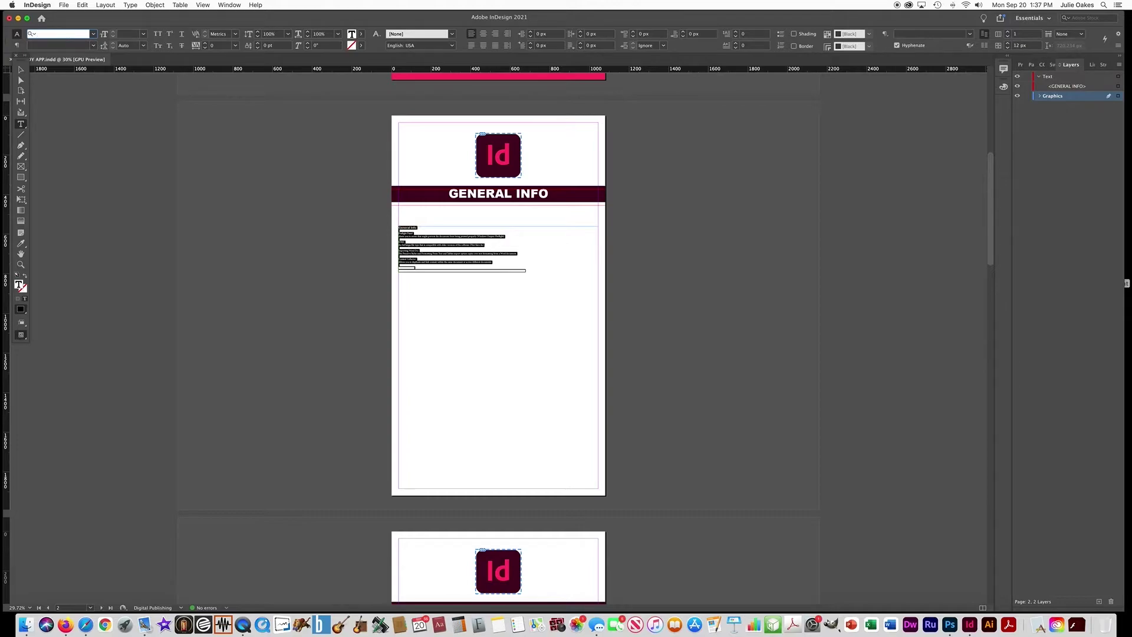
{"action": "type", "text": "ari"}
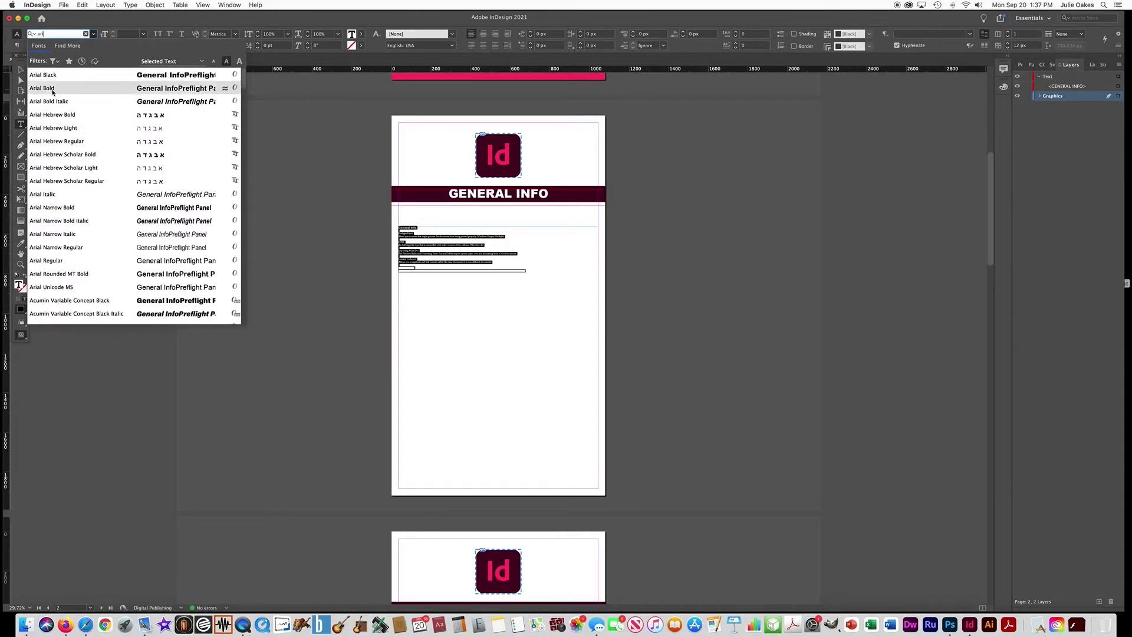
{"action": "key", "text": "Return"}
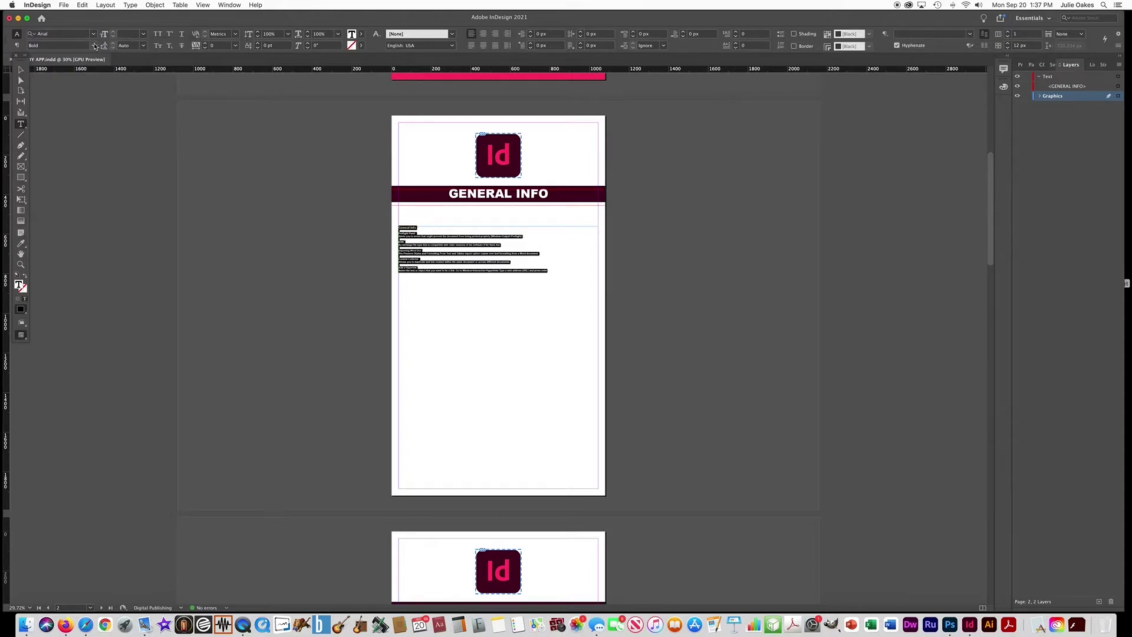
{"action": "left_click", "coordinate": [95, 47]}
{"action": "left_click", "coordinate": [51, 59]}
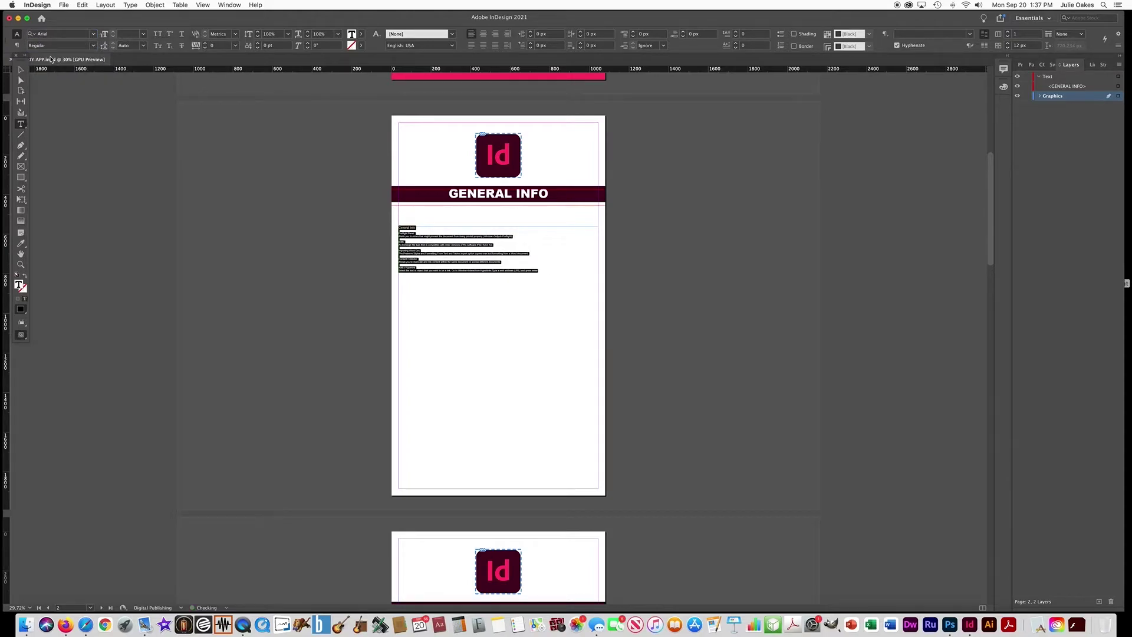
{"action": "left_click", "coordinate": [133, 34]}
{"action": "key", "text": "Return"}
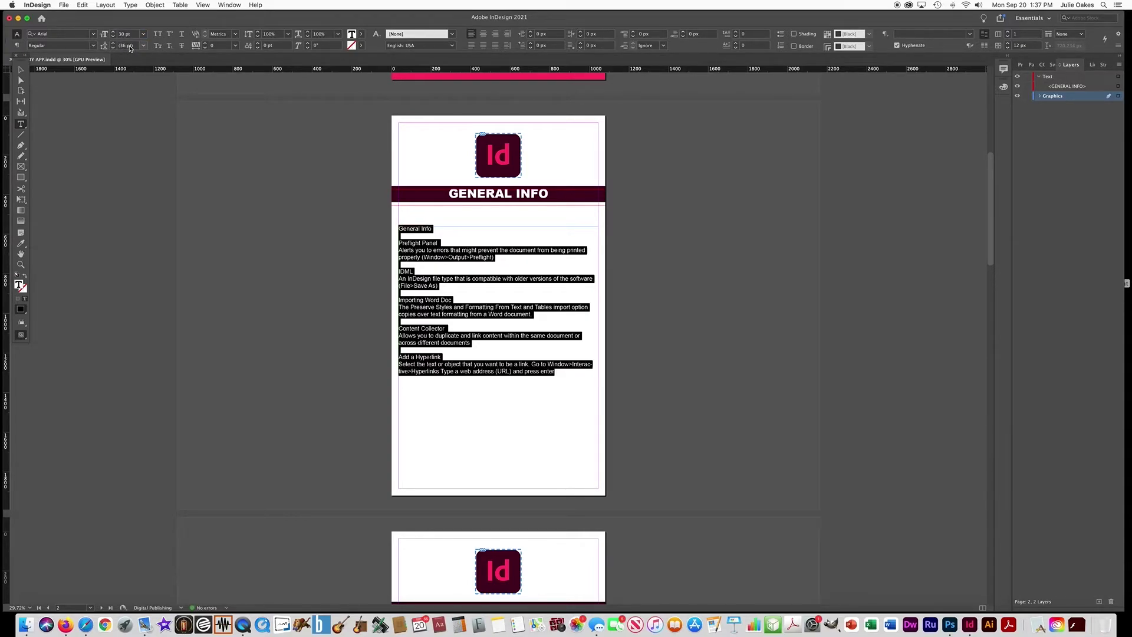
Delete the General Info line and the leftover empty line
{"action": "left_click", "coordinate": [432, 228]}
{"action": "triple_click", "coordinate": [395, 228]}
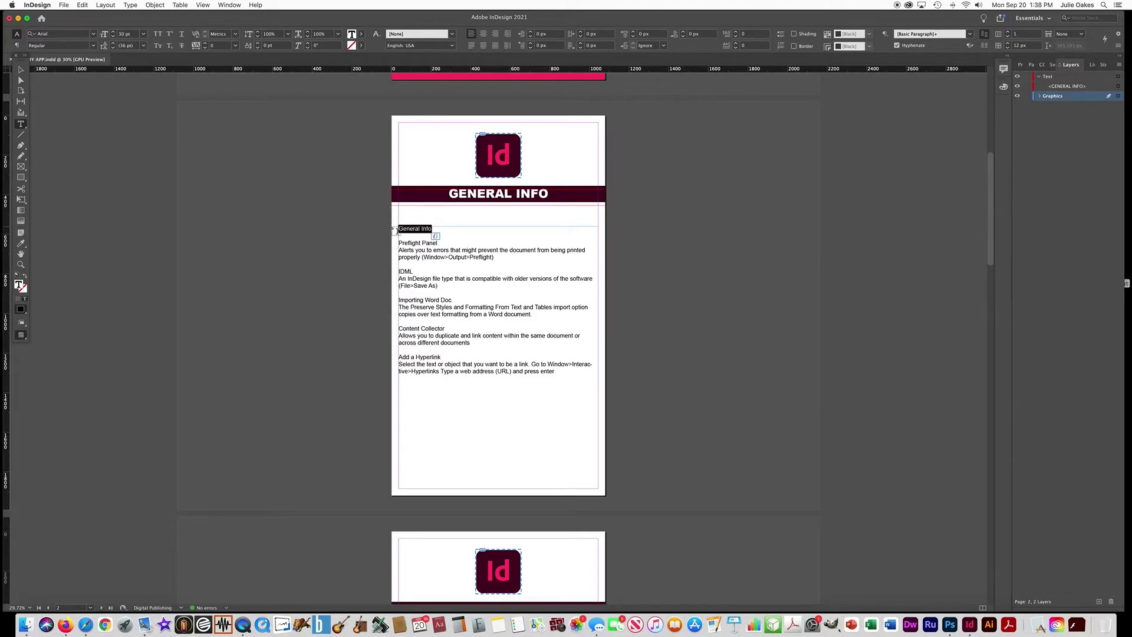
{"action": "key", "text": "BackSpace"}
{"action": "key", "text": "Delete"}
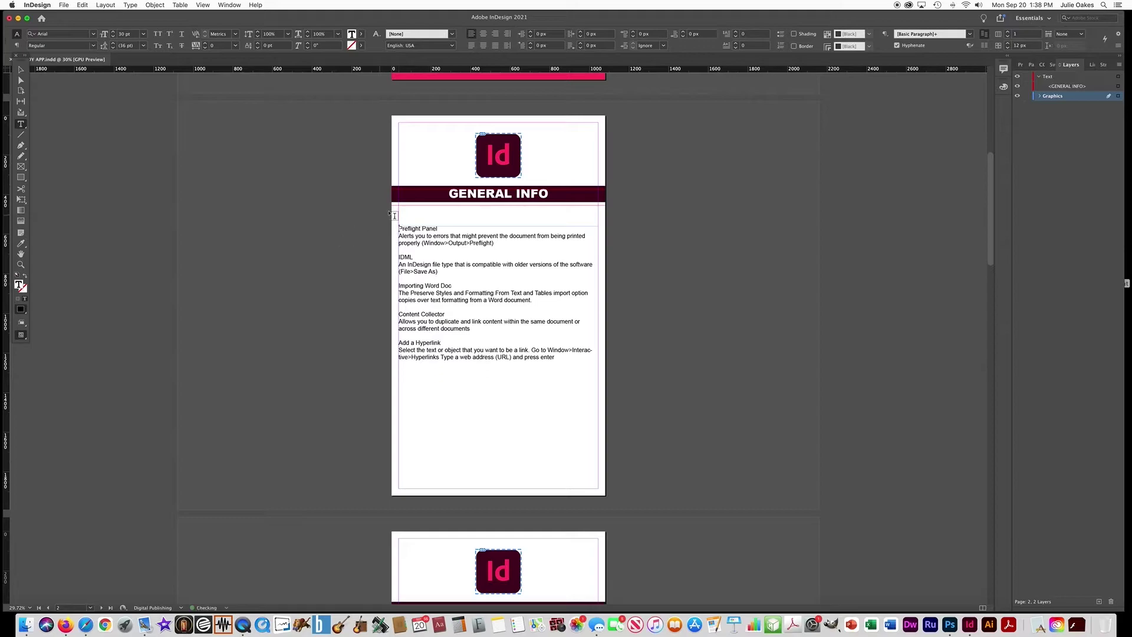
Make the Preflight Panel, IDML and Importing Word Doc headings bold
{"action": "left_click_drag", "start_coordinate": [441, 228], "coordinate": [393, 228]}
{"action": "left_click", "coordinate": [91, 46]}
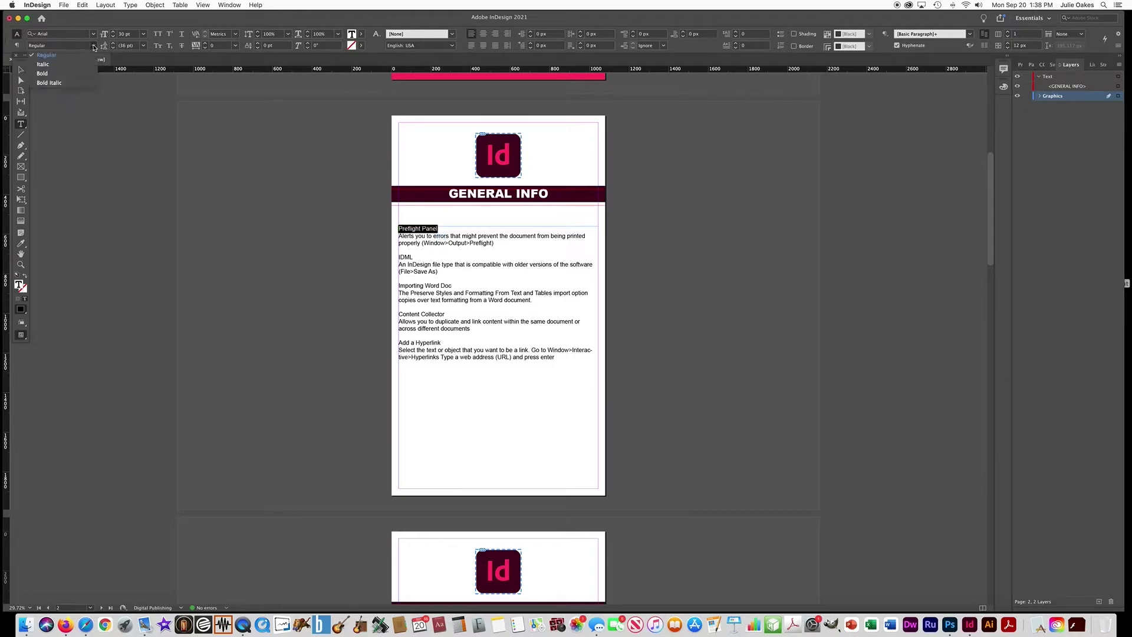
{"action": "left_click", "coordinate": [59, 72]}
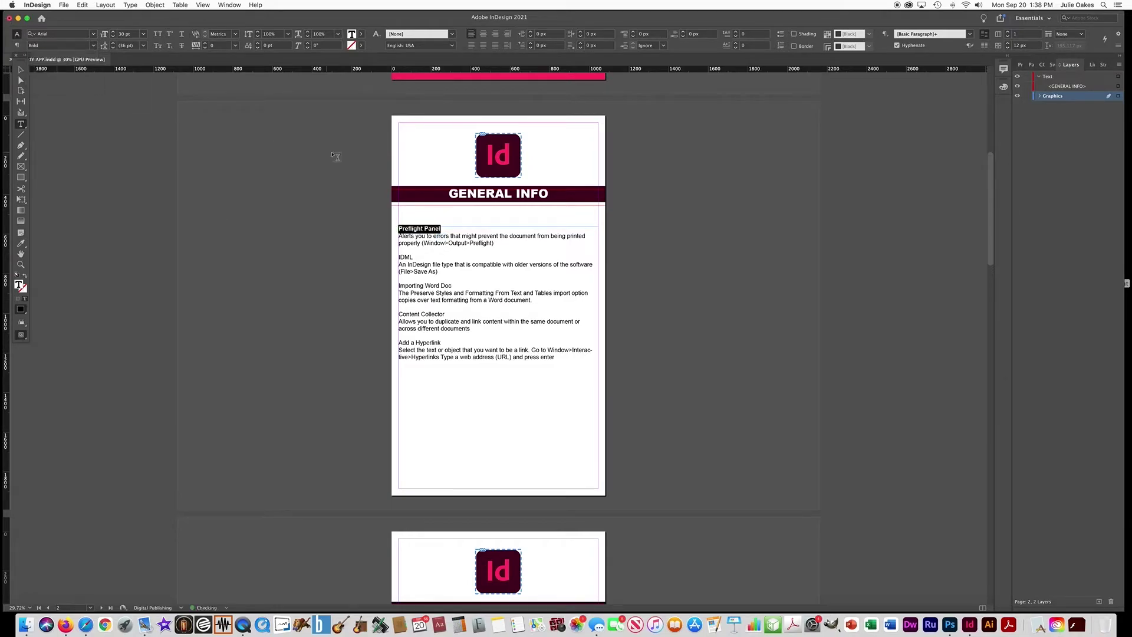
{"action": "double_click", "coordinate": [405, 258]}
{"action": "left_click", "coordinate": [93, 46]}
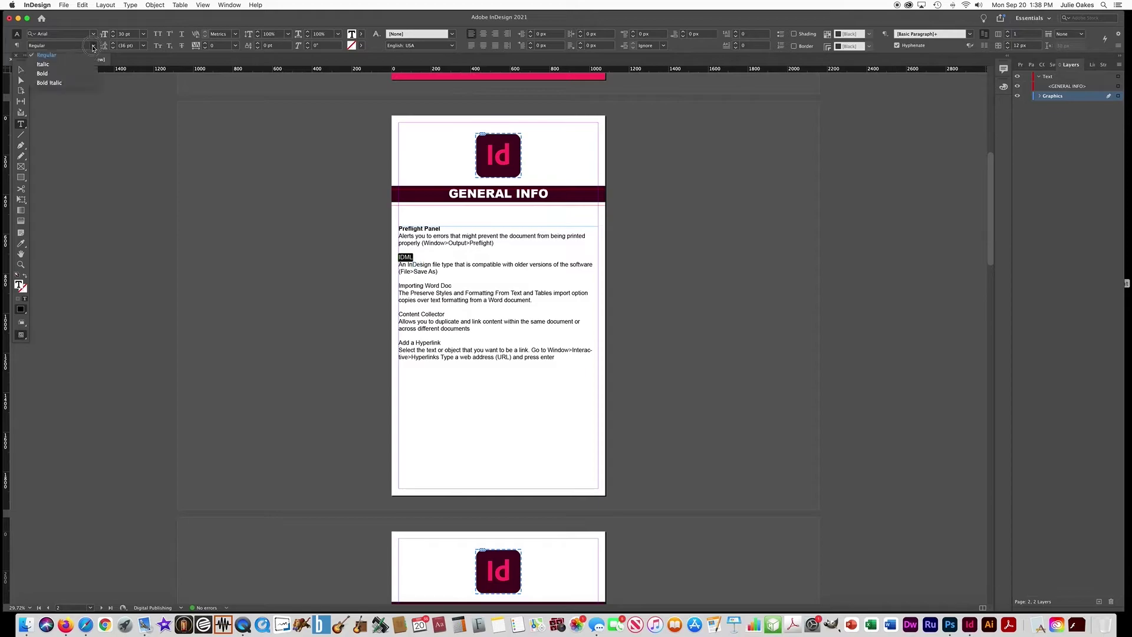
{"action": "left_click", "coordinate": [44, 73]}
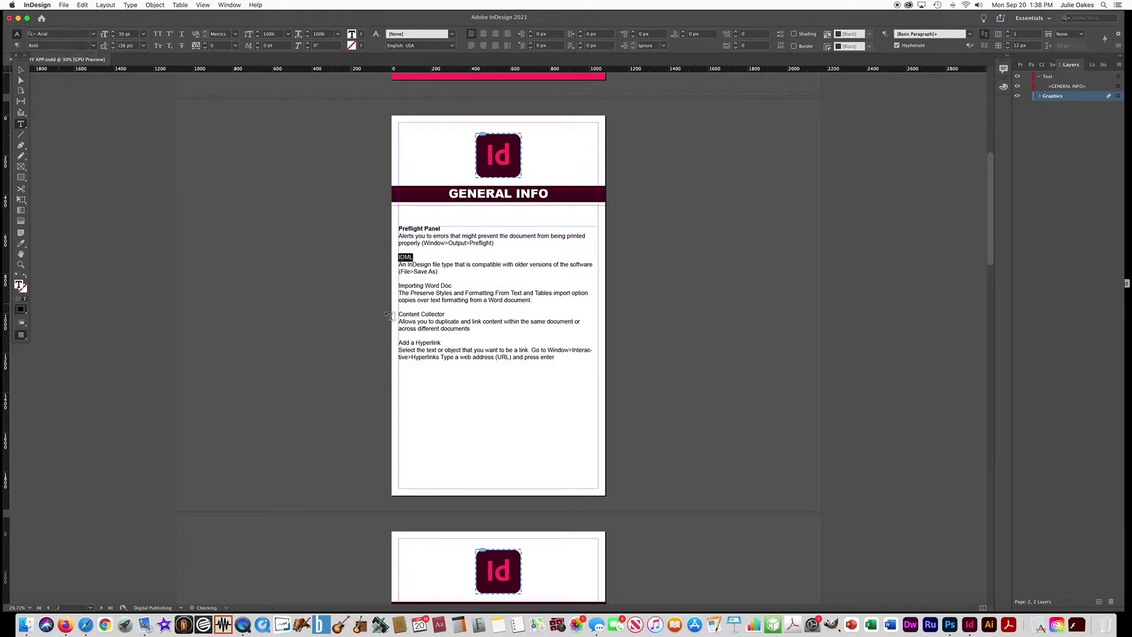
{"action": "triple_click", "coordinate": [451, 286]}
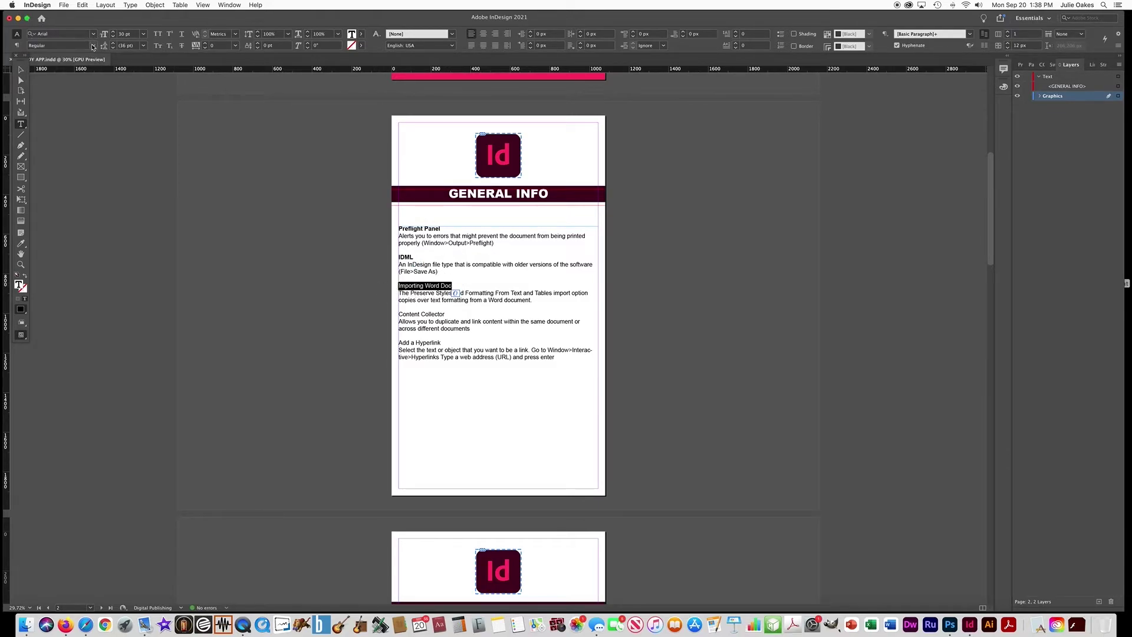
{"action": "left_click", "coordinate": [92, 46]}
{"action": "left_click", "coordinate": [44, 73]}
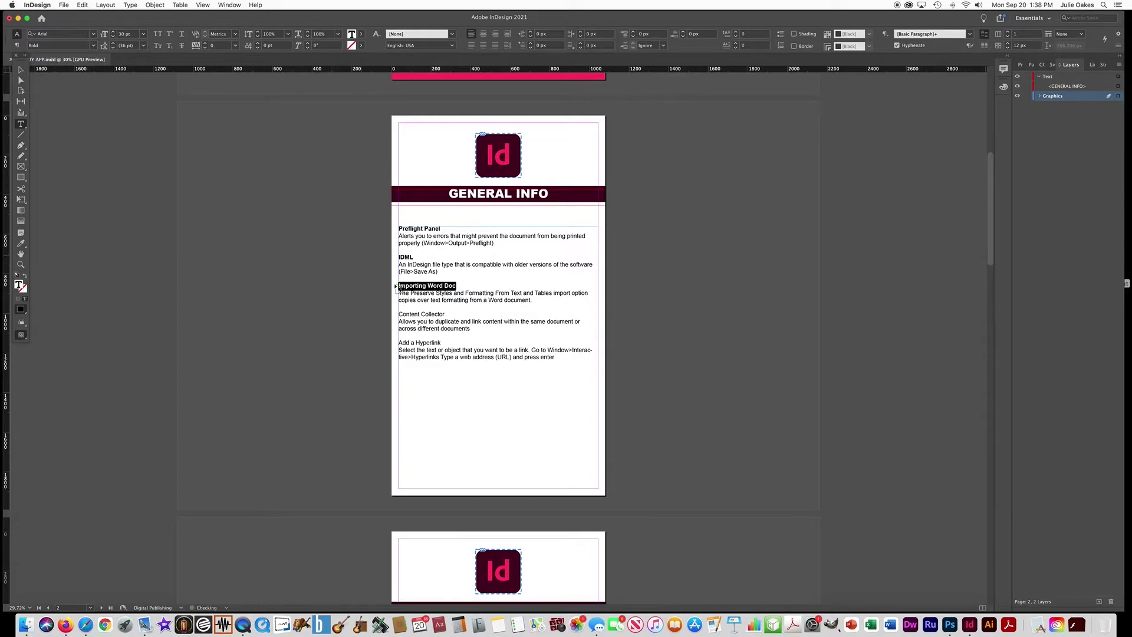
Make the Content Collector and Add a Hyperlink headings bold
{"action": "triple_click", "coordinate": [445, 314]}
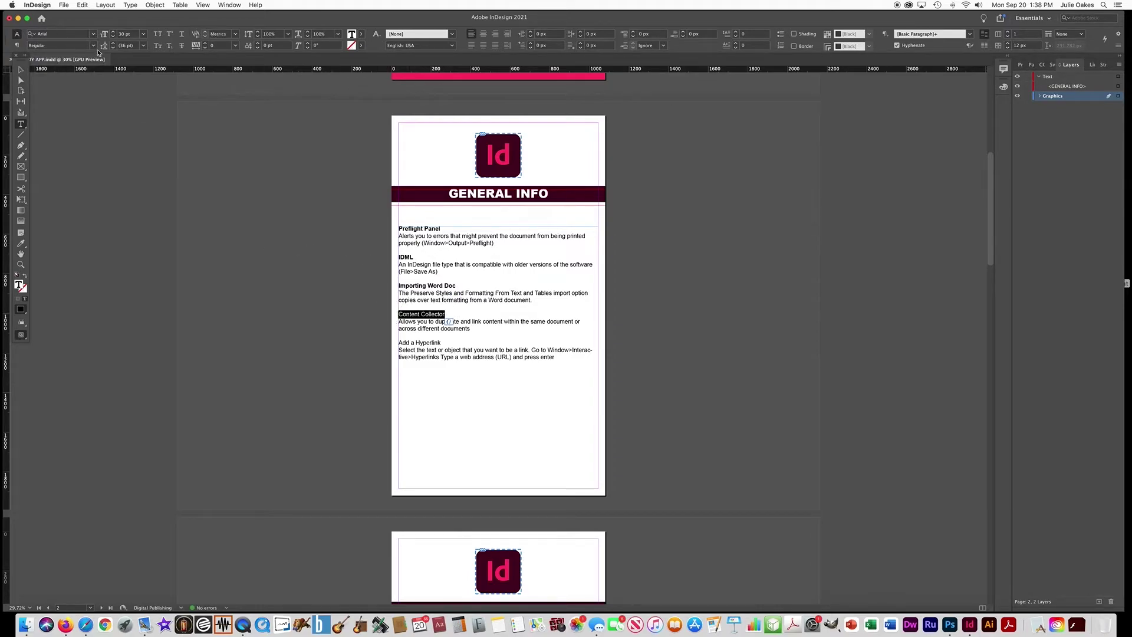
{"action": "left_click", "coordinate": [93, 46]}
{"action": "left_click", "coordinate": [44, 74]}
{"action": "triple_click", "coordinate": [440, 342]}
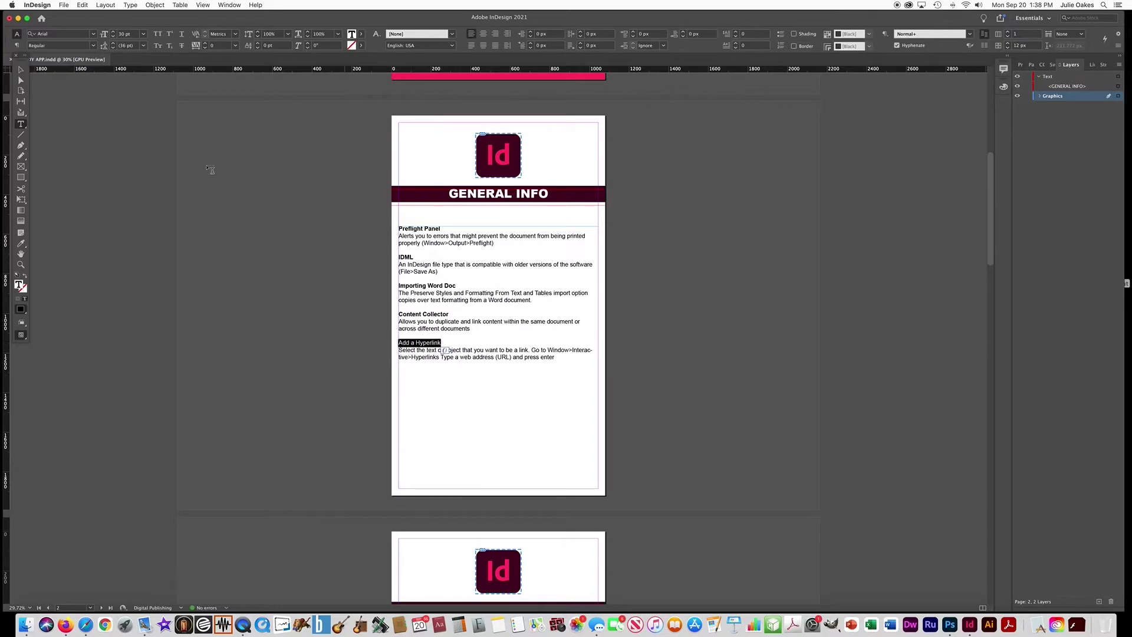
{"action": "left_click", "coordinate": [92, 45]}
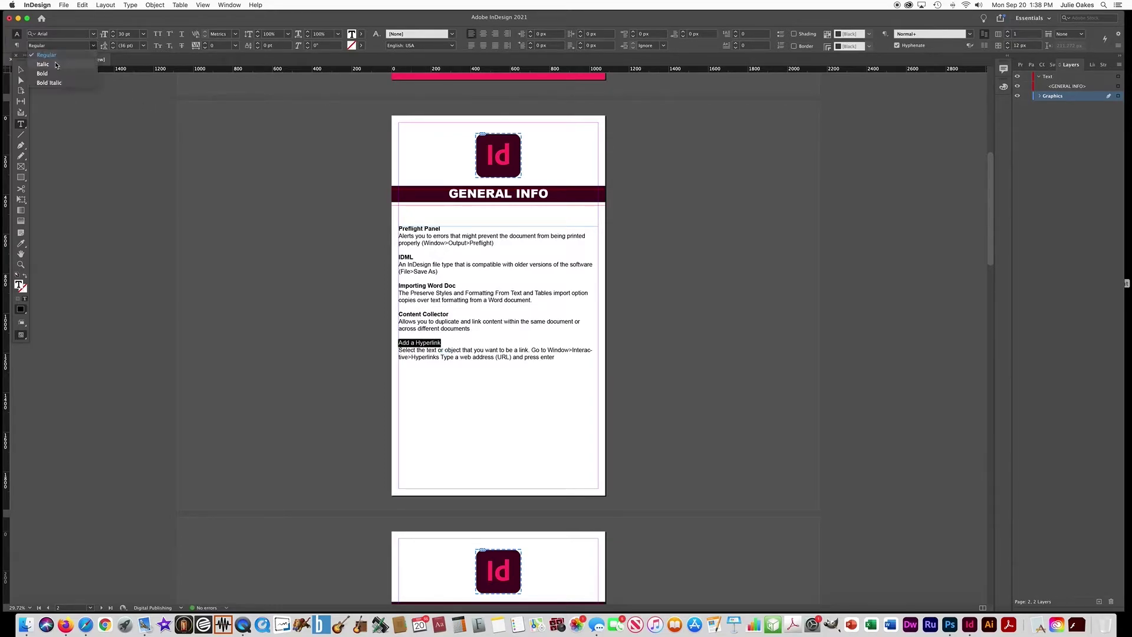
{"action": "left_click", "coordinate": [44, 71]}
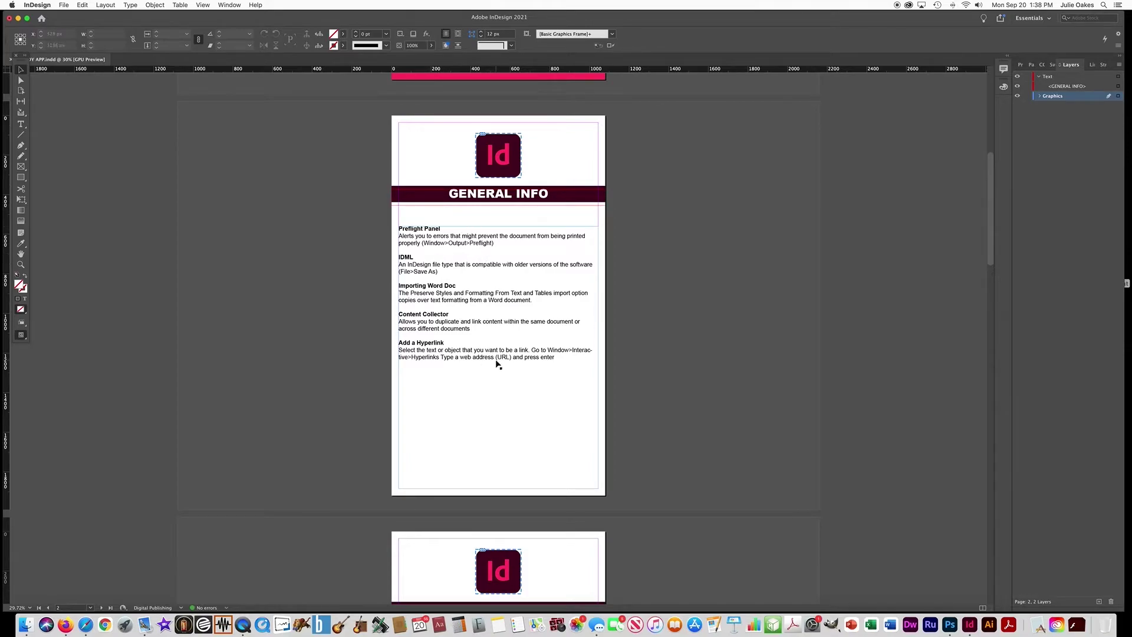
Shorten the body text frame and move it onto the pasteboard beside the page
{"action": "left_click", "coordinate": [480, 420]}
{"action": "left_click_drag", "start_coordinate": [498, 489], "coordinate": [494, 385]}
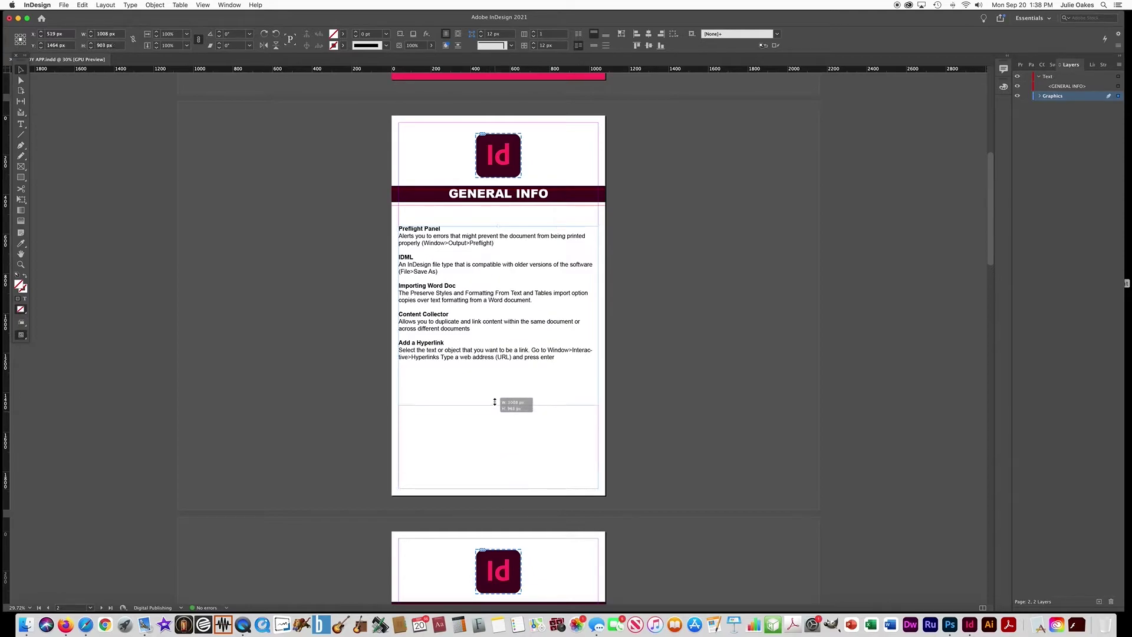
{"action": "left_click", "coordinate": [642, 317]}
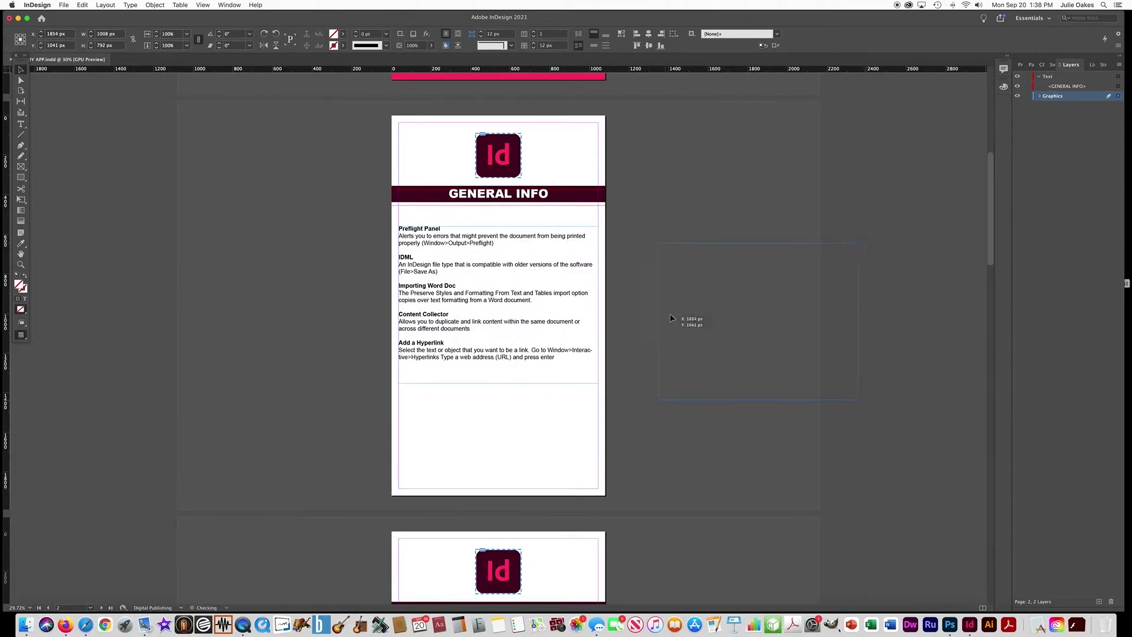
{"action": "left_click_drag", "start_coordinate": [642, 317], "coordinate": [642, 317]}
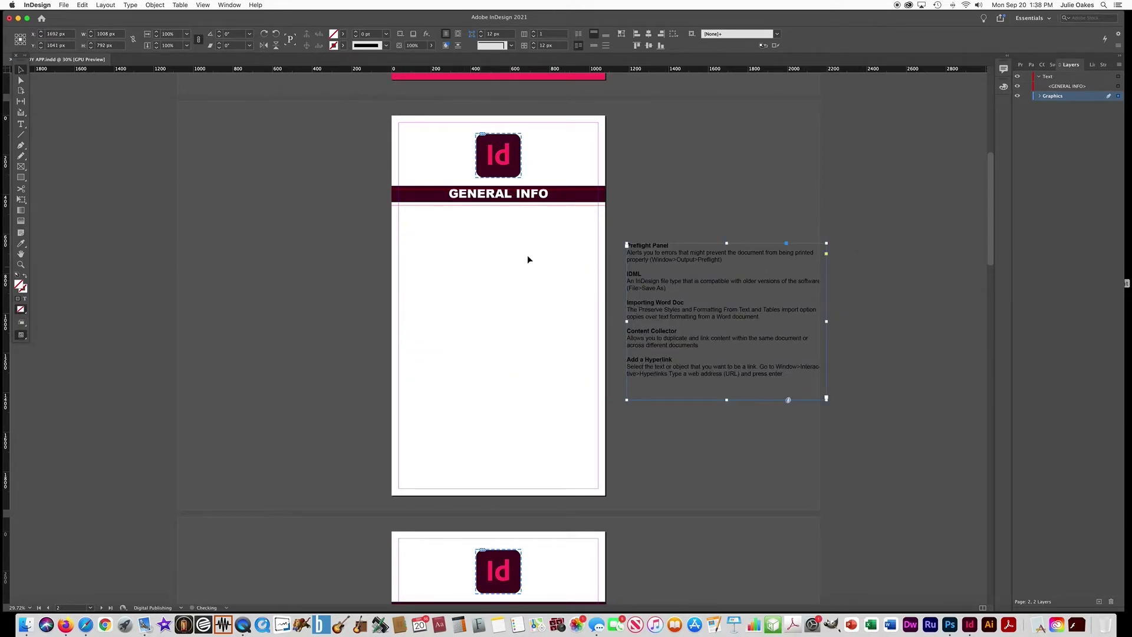
{"action": "left_click", "coordinate": [507, 352]}
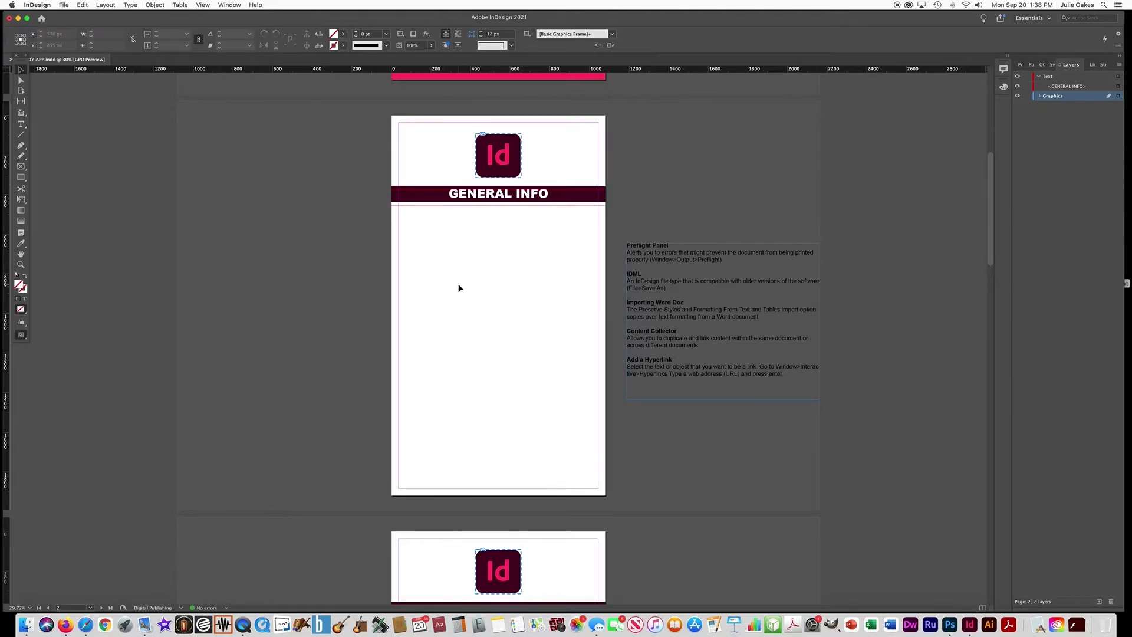
{"action": "key", "text": "super+a"}
{"action": "left_click", "coordinate": [311, 285]}
Create a new table with 5 body rows, 2 columns and [No Table Style]
{"action": "left_click", "coordinate": [176, 5]}
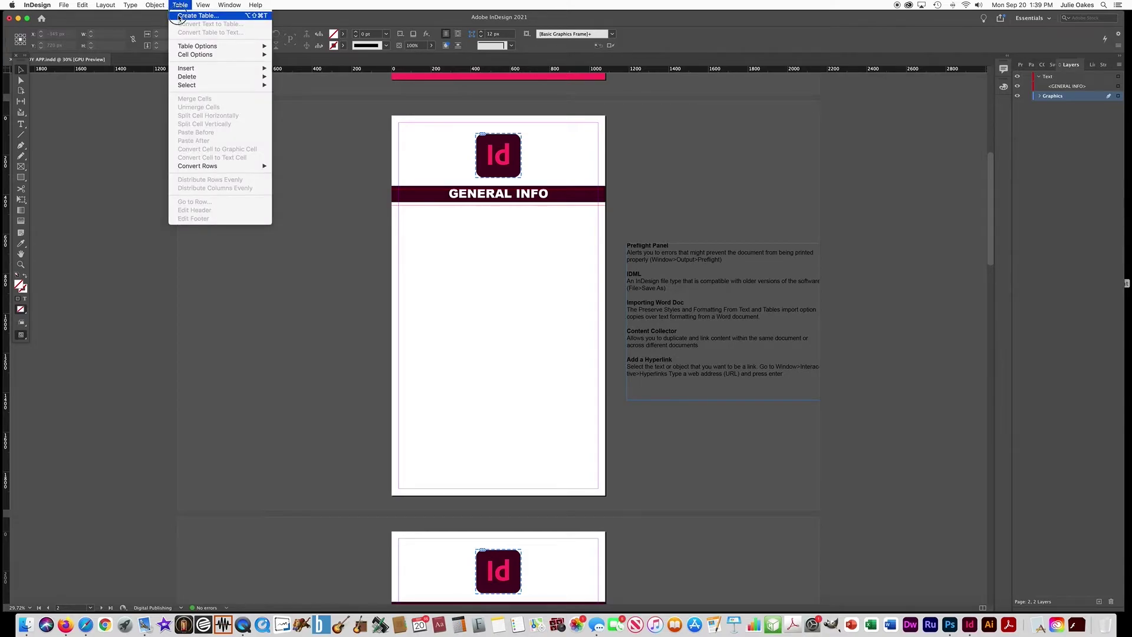
{"action": "left_click", "coordinate": [178, 16]}
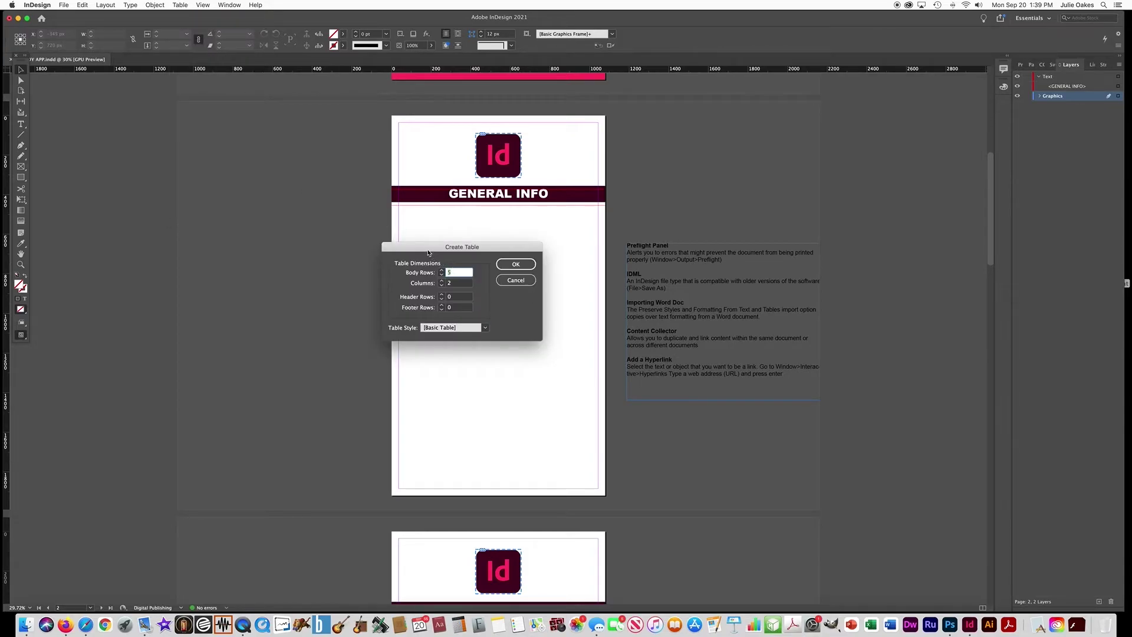
{"action": "left_click_drag", "start_coordinate": [429, 250], "coordinate": [466, 250]}
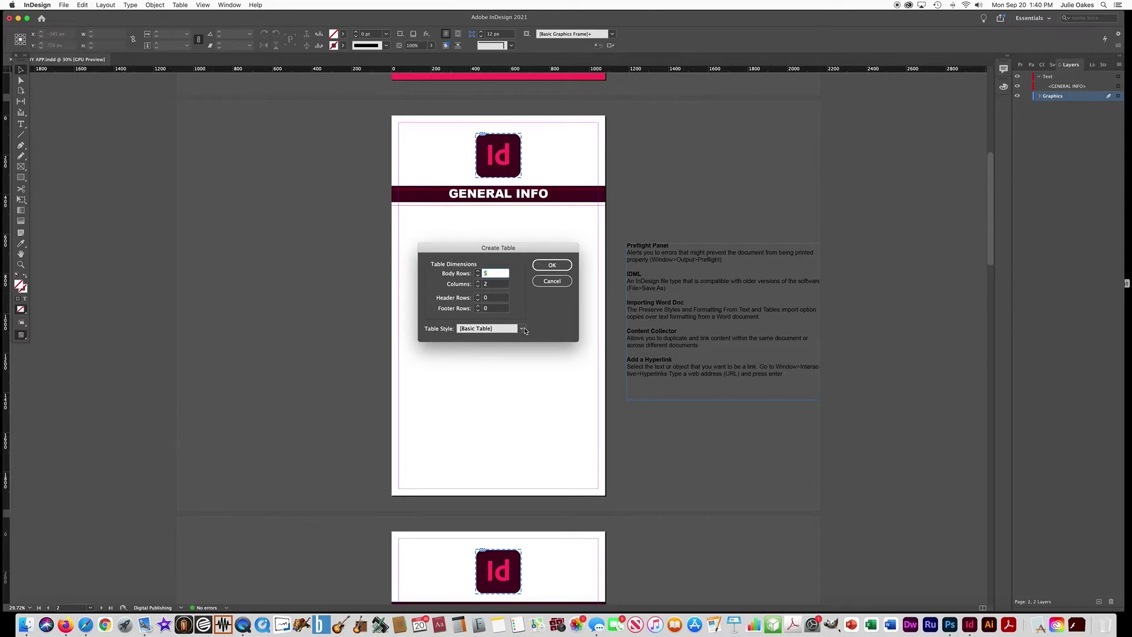
{"action": "left_click", "coordinate": [472, 331]}
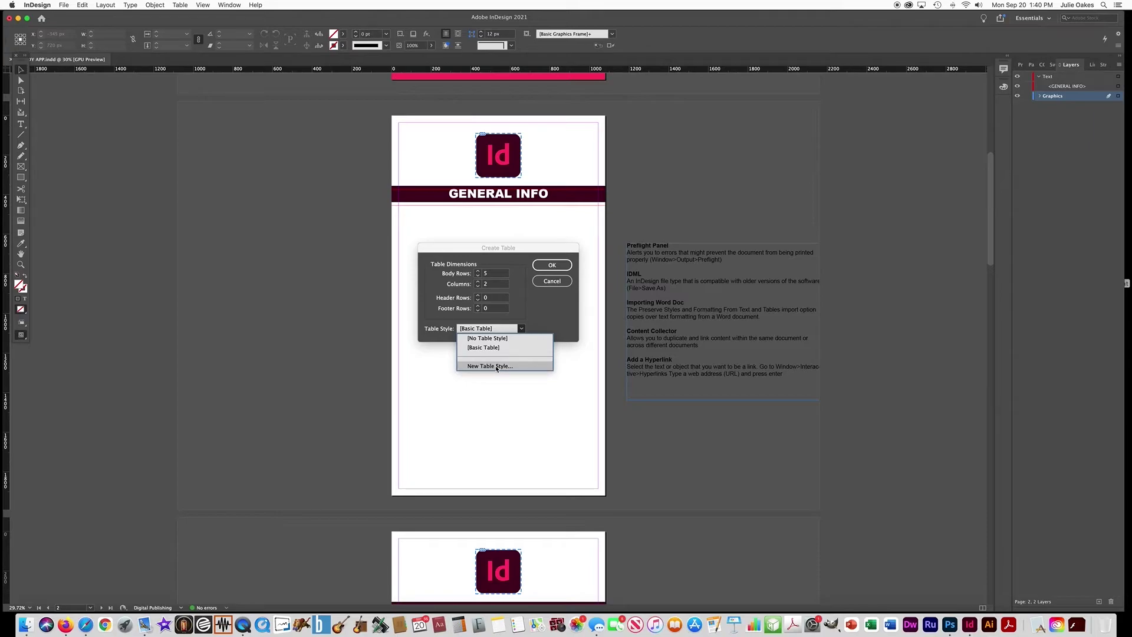
{"action": "left_click", "coordinate": [481, 340]}
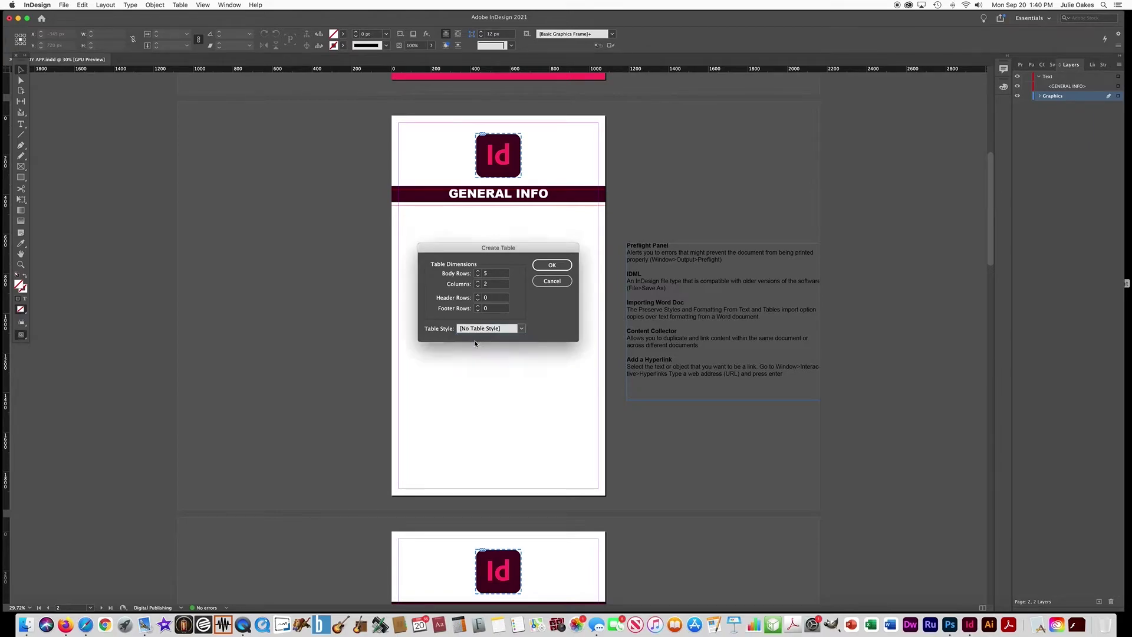
{"action": "left_click", "coordinate": [548, 266]}
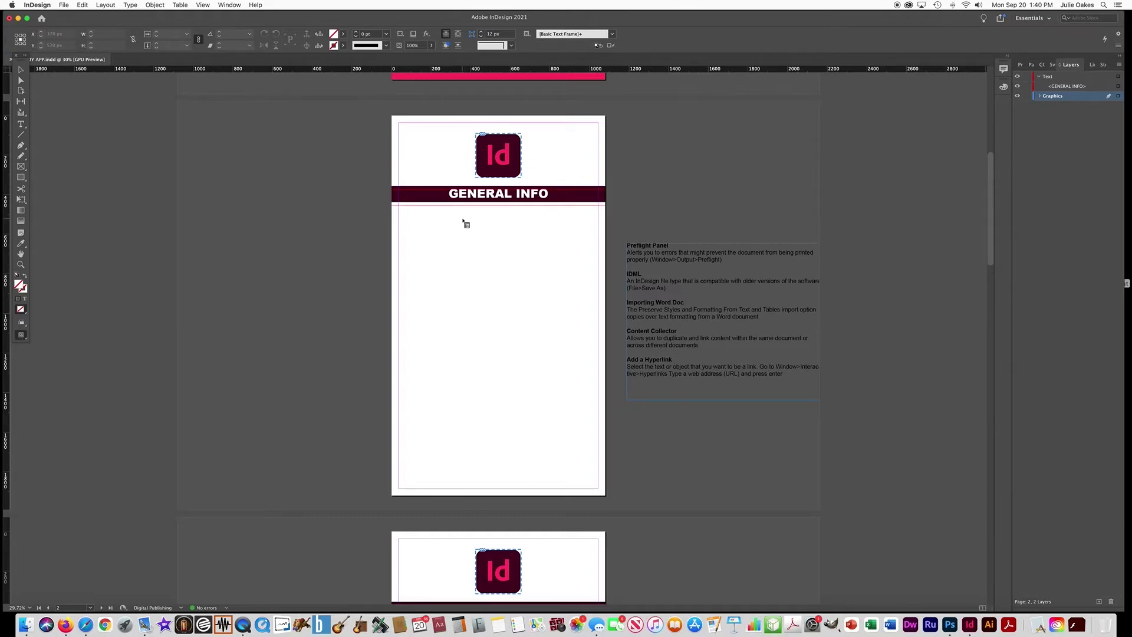
Draw the table below the General Info banner and paste 'Preflight Panel' into its first cell
{"action": "mouse_move", "coordinate": [407, 220]}
{"action": "left_mouse_down"}
{"action": "mouse_move", "coordinate": [551, 358]}
{"action": "mouse_move", "coordinate": [589, 425]}
{"action": "left_mouse_up"}
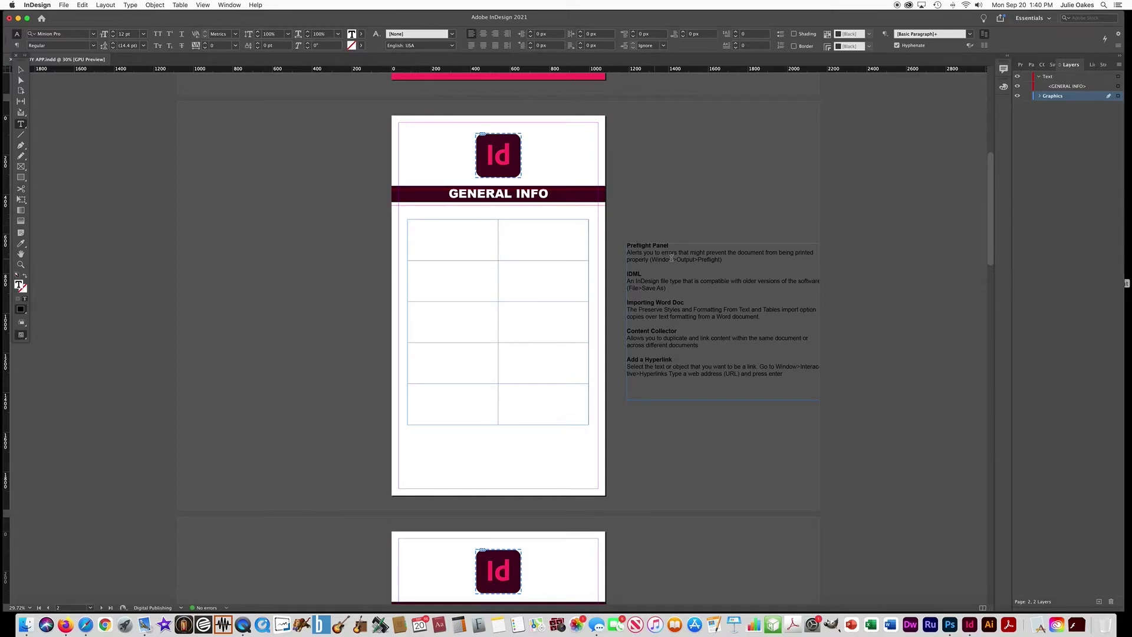
{"action": "left_click_drag", "start_coordinate": [670, 245], "coordinate": [627, 245]}
{"action": "key", "text": "super+c"}
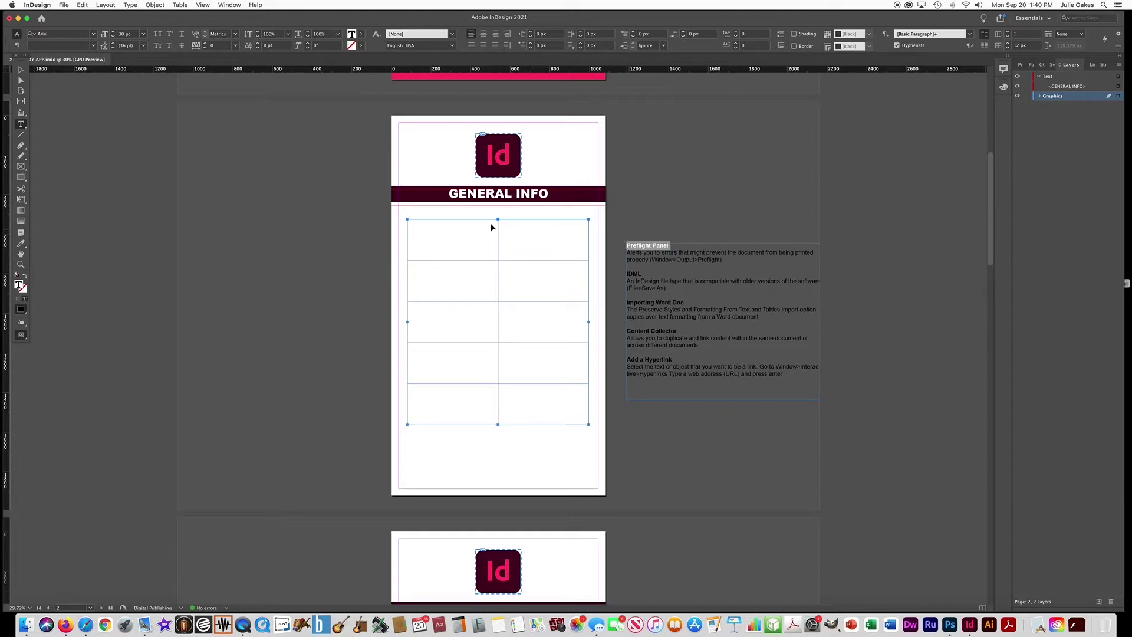
{"action": "left_click", "coordinate": [418, 230]}
{"action": "left_click", "coordinate": [428, 233]}
{"action": "key", "text": "super+v"}
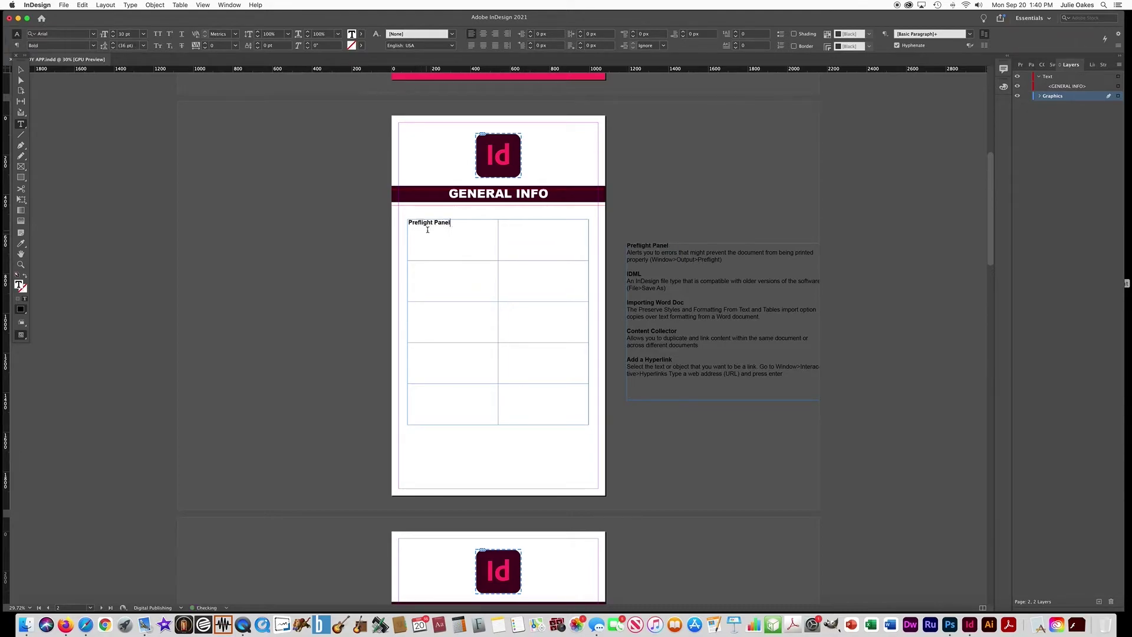
Fill the remaining left cells with IDML, Importing Word Doc, Content Collector and Add a Hyperlink
{"action": "double_click", "coordinate": [639, 275]}
{"action": "key", "text": "super+c"}
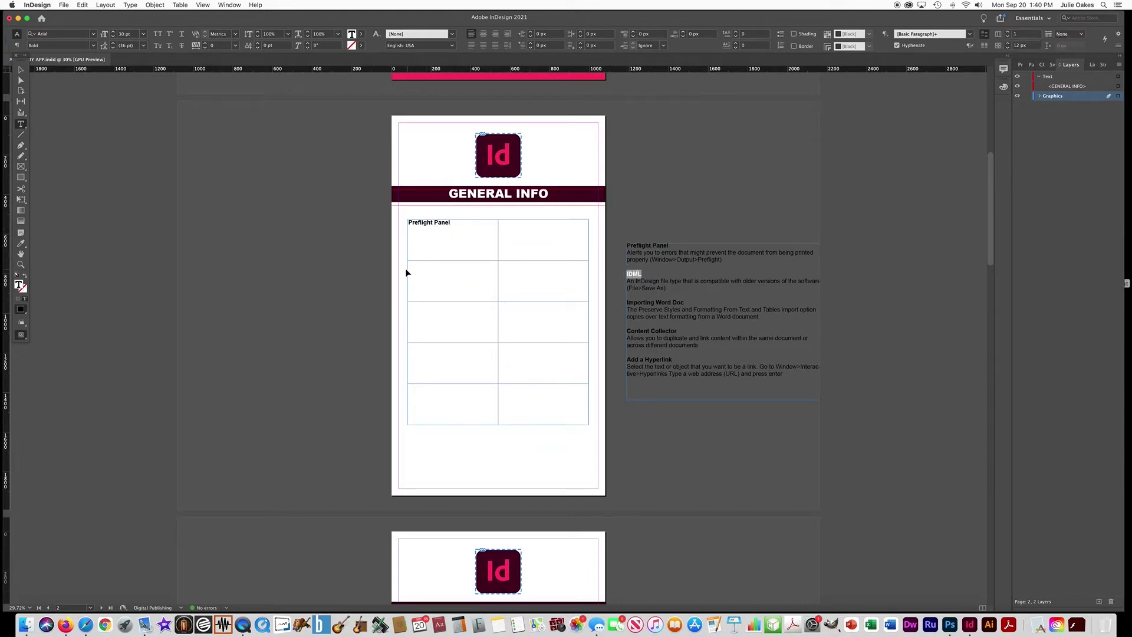
{"action": "left_click", "coordinate": [418, 268]}
{"action": "key", "text": "super+v"}
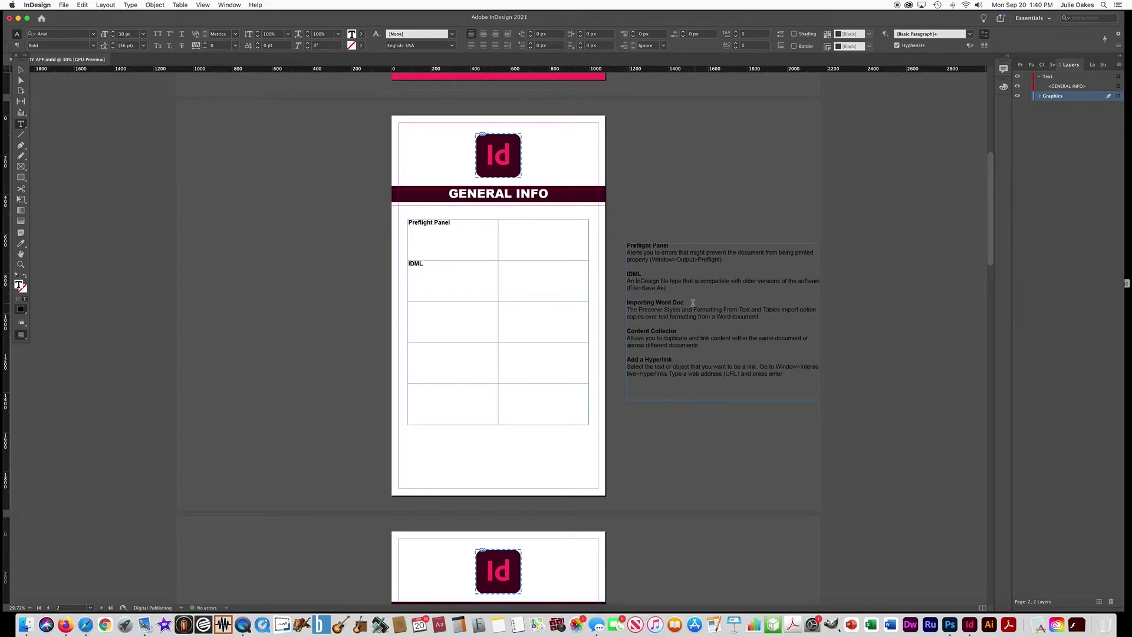
{"action": "triple_click", "coordinate": [684, 302]}
{"action": "left_click", "coordinate": [436, 313]}
{"action": "type", "text": "Importing Word Doc"}
{"action": "triple_click", "coordinate": [667, 331]}
{"action": "key", "text": "super+c"}
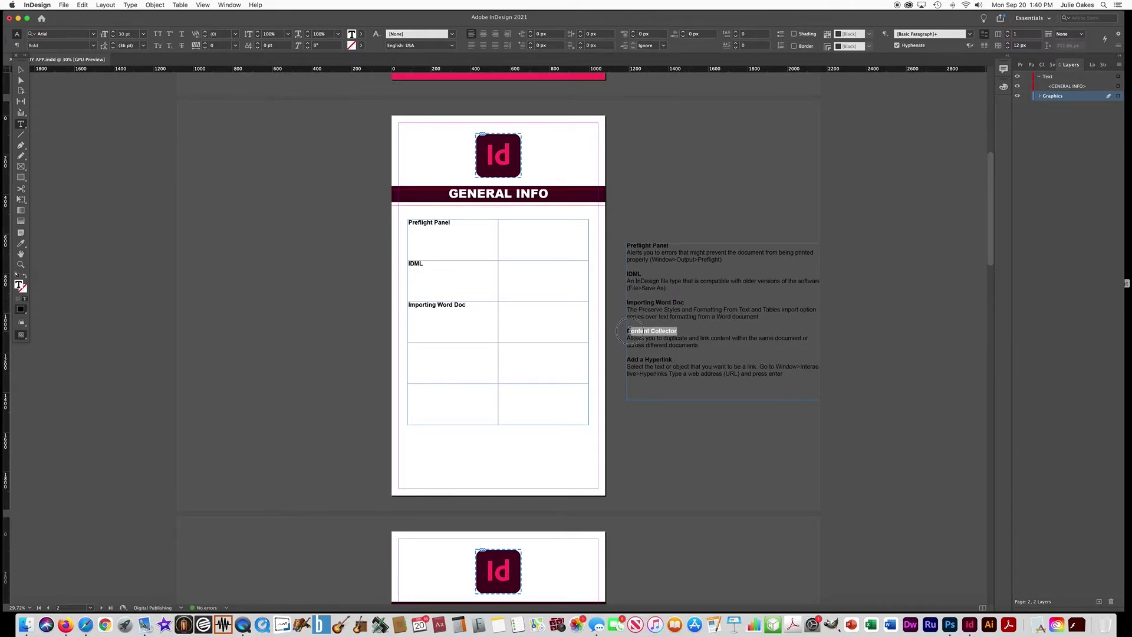
{"action": "left_click", "coordinate": [449, 355]}
{"action": "key", "text": "super+v"}
{"action": "triple_click", "coordinate": [648, 359]}
{"action": "key", "text": "super+c"}
{"action": "left_click", "coordinate": [429, 390]}
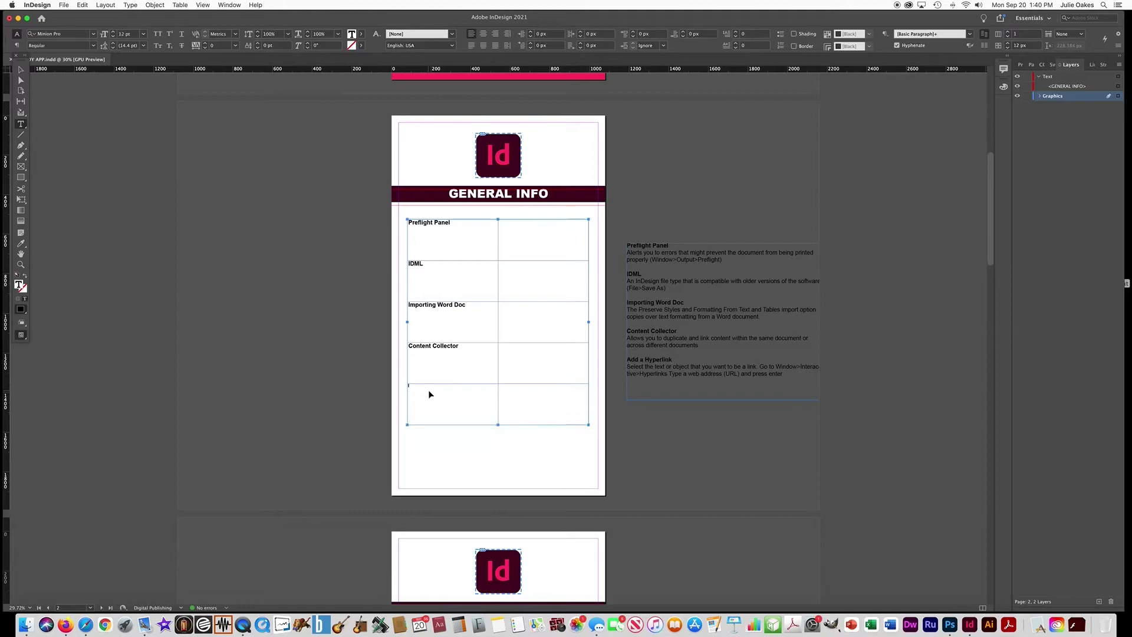
{"action": "key", "text": "super+v"}
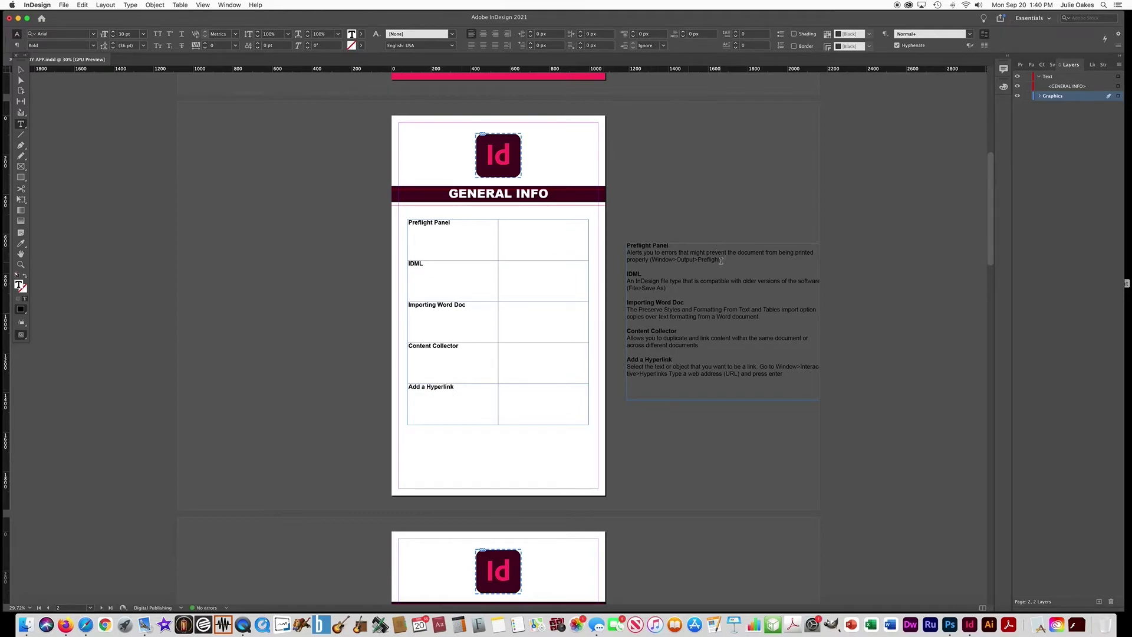
Paste the Preflight Panel, IDML and Importing Word Doc descriptions into their right-column cells
{"action": "left_click_drag", "start_coordinate": [722, 261], "coordinate": [627, 253]}
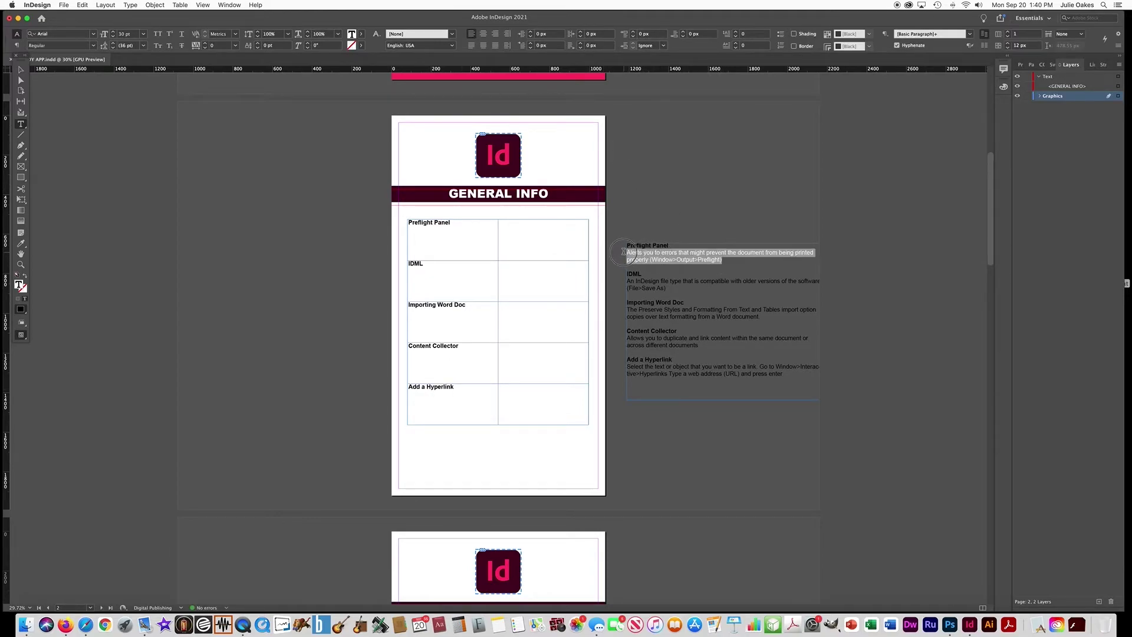
{"action": "key", "text": "super+c"}
{"action": "left_click", "coordinate": [507, 223]}
{"action": "key", "text": "super+v"}
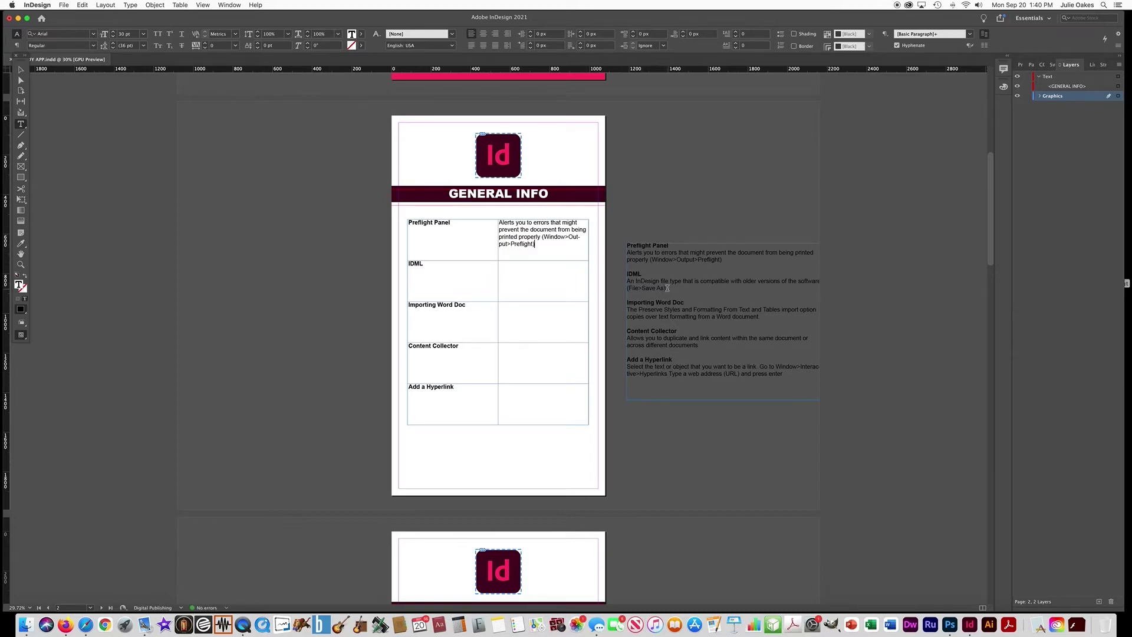
{"action": "left_click_drag", "start_coordinate": [666, 288], "coordinate": [626, 281]}
{"action": "key", "text": "super+c"}
{"action": "left_click", "coordinate": [508, 264]}
{"action": "key", "text": "super+v"}
{"action": "left_click_drag", "start_coordinate": [759, 317], "coordinate": [626, 311]}
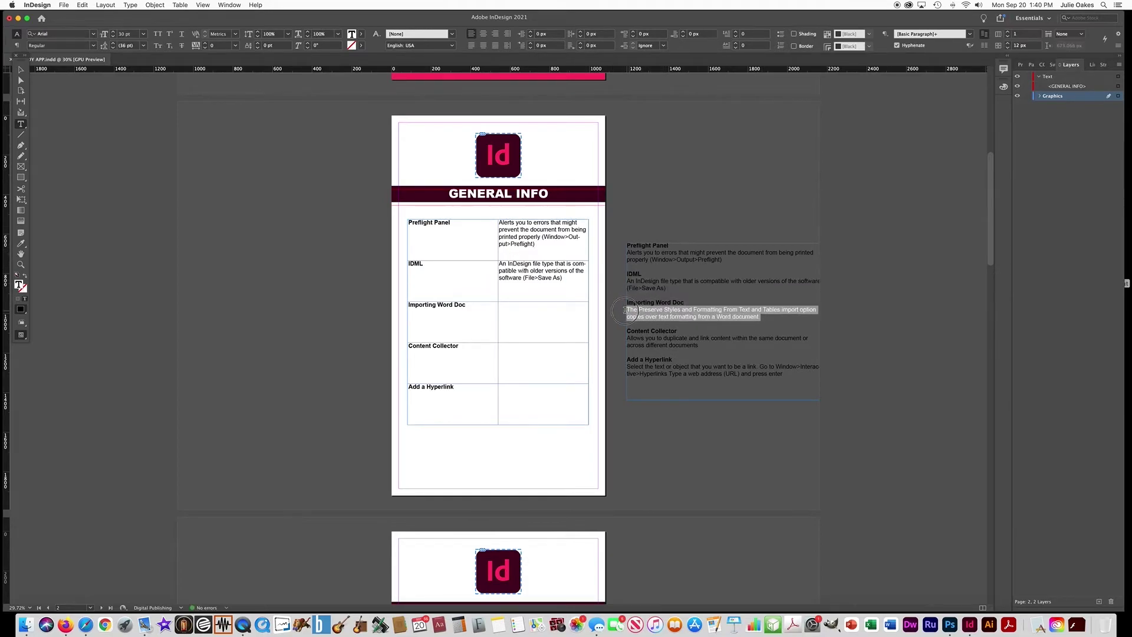
{"action": "left_click", "coordinate": [508, 305]}
{"action": "key", "text": "super+v"}
Paste the Content Collector and Add a Hyperlink descriptions into their right-column cells
{"action": "left_click_drag", "start_coordinate": [700, 346], "coordinate": [626, 339]}
{"action": "key", "text": "super+c"}
{"action": "left_click", "coordinate": [509, 347]}
{"action": "key", "text": "super+v"}
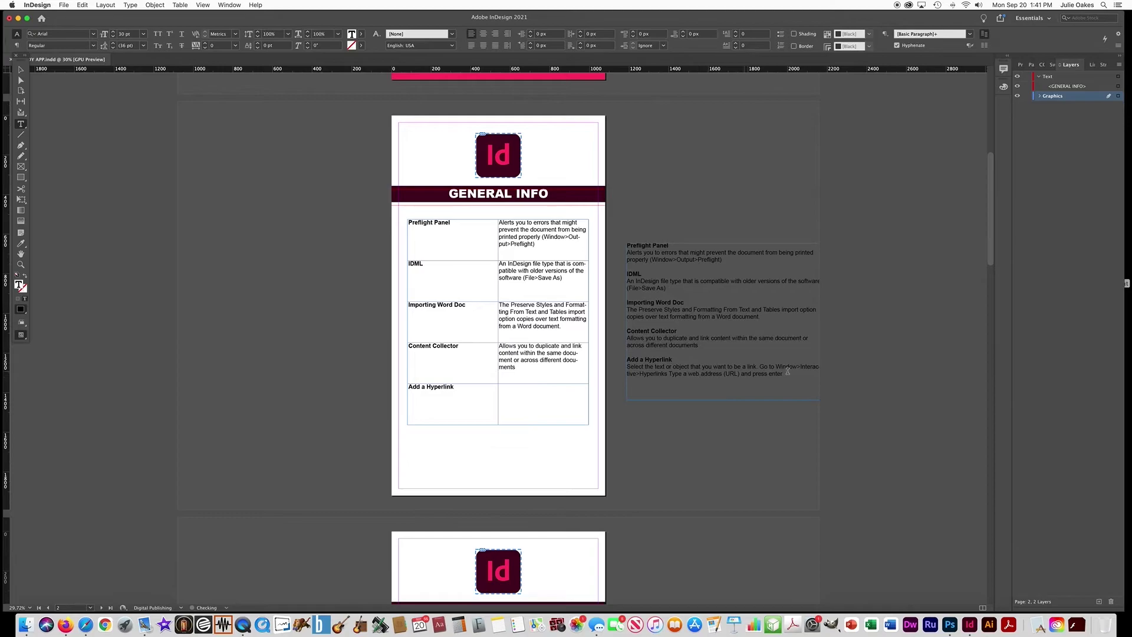
{"action": "left_click_drag", "start_coordinate": [788, 373], "coordinate": [627, 366]}
{"action": "key", "text": "super+c"}
{"action": "left_click", "coordinate": [516, 389]}
{"action": "key", "text": "super+v"}
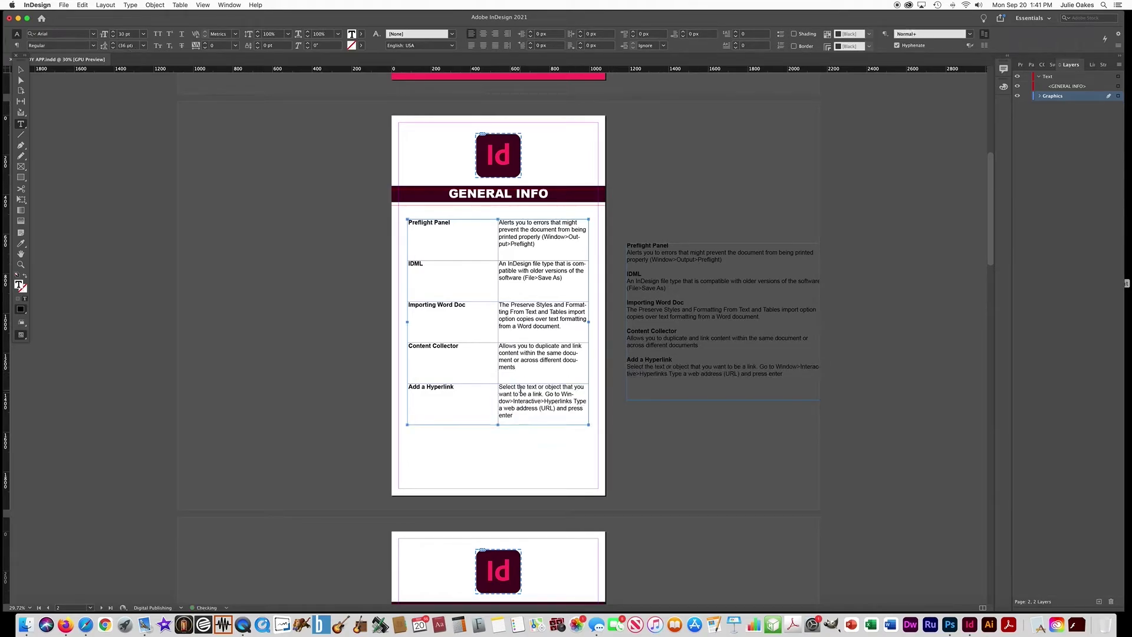
Delete the leftover notes text frame from the pasteboard
{"action": "left_click", "coordinate": [21, 70]}
{"action": "left_click", "coordinate": [687, 245]}
{"action": "key", "text": "BackSpace"}
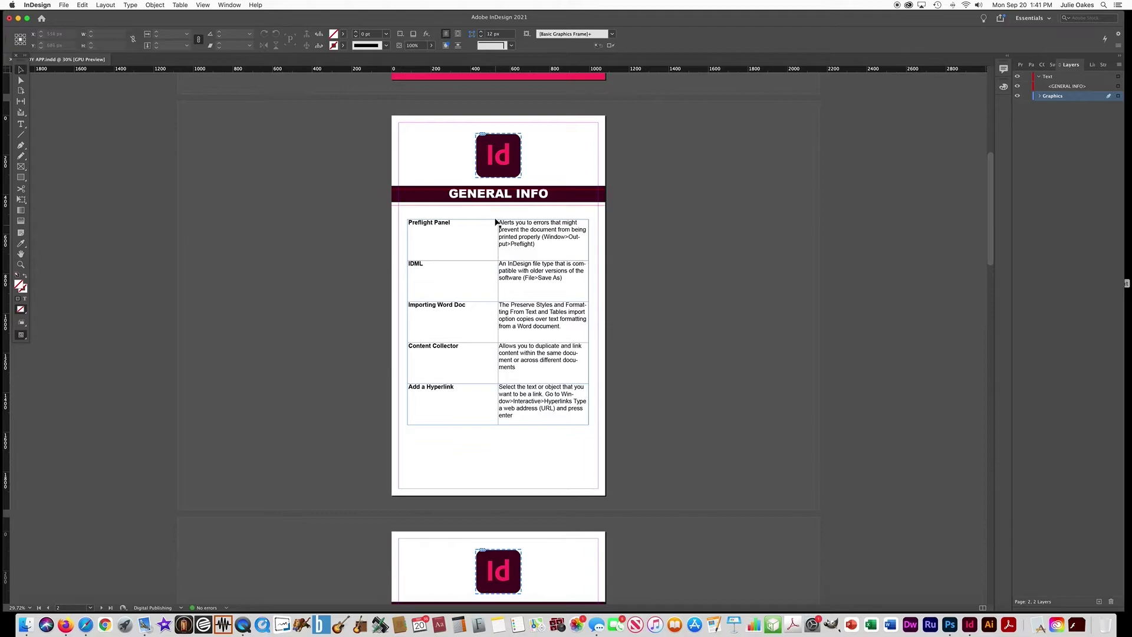
Select all cells of the General Info table and show their properties
{"action": "left_click", "coordinate": [21, 125]}
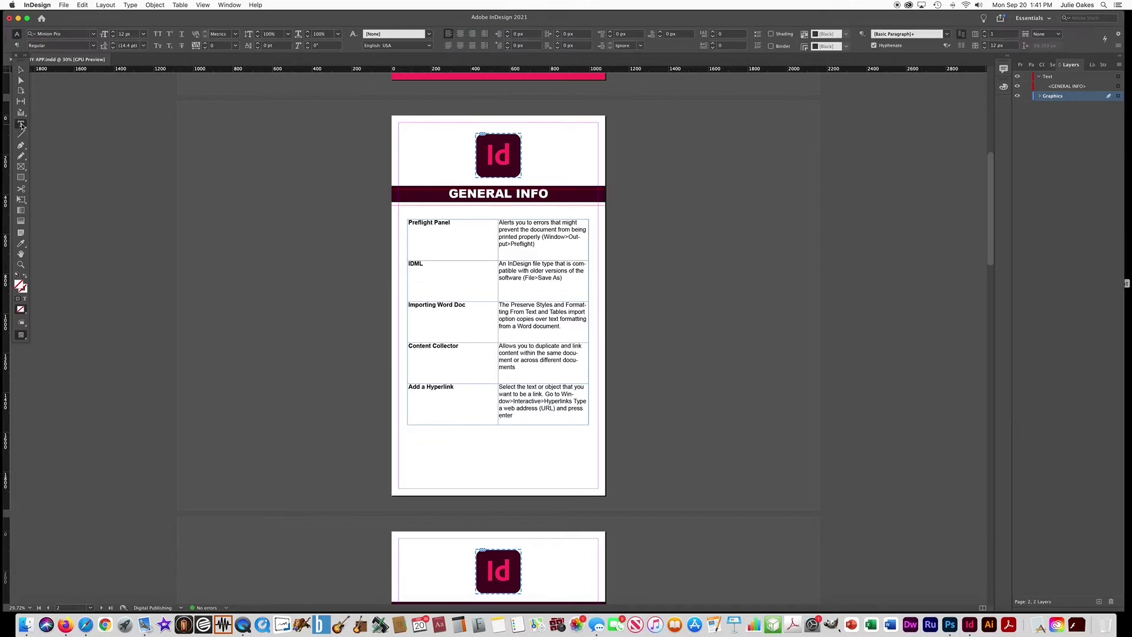
{"action": "left_click_drag", "start_coordinate": [494, 230], "coordinate": [512, 265]}
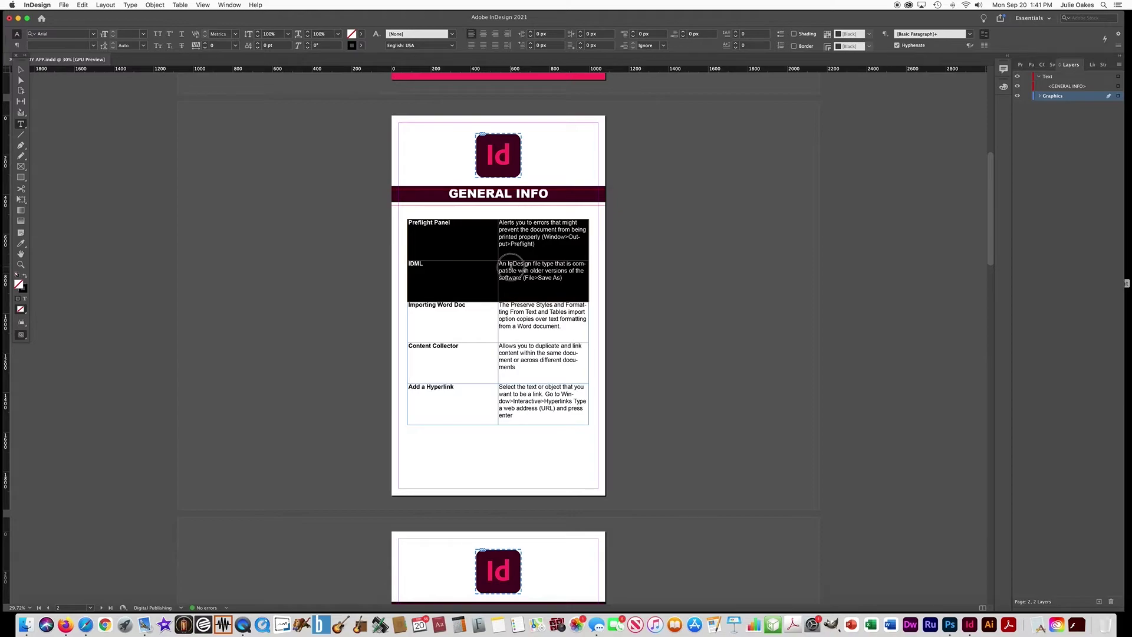
{"action": "left_click_drag", "start_coordinate": [512, 265], "coordinate": [524, 401]}
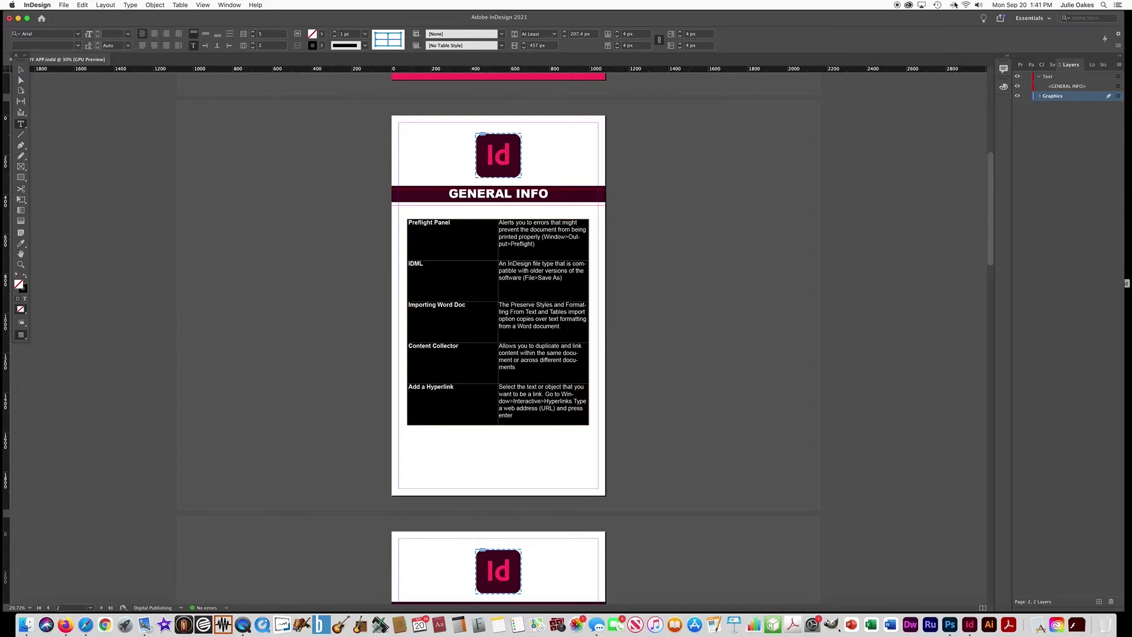
{"action": "left_click", "coordinate": [1020, 65]}
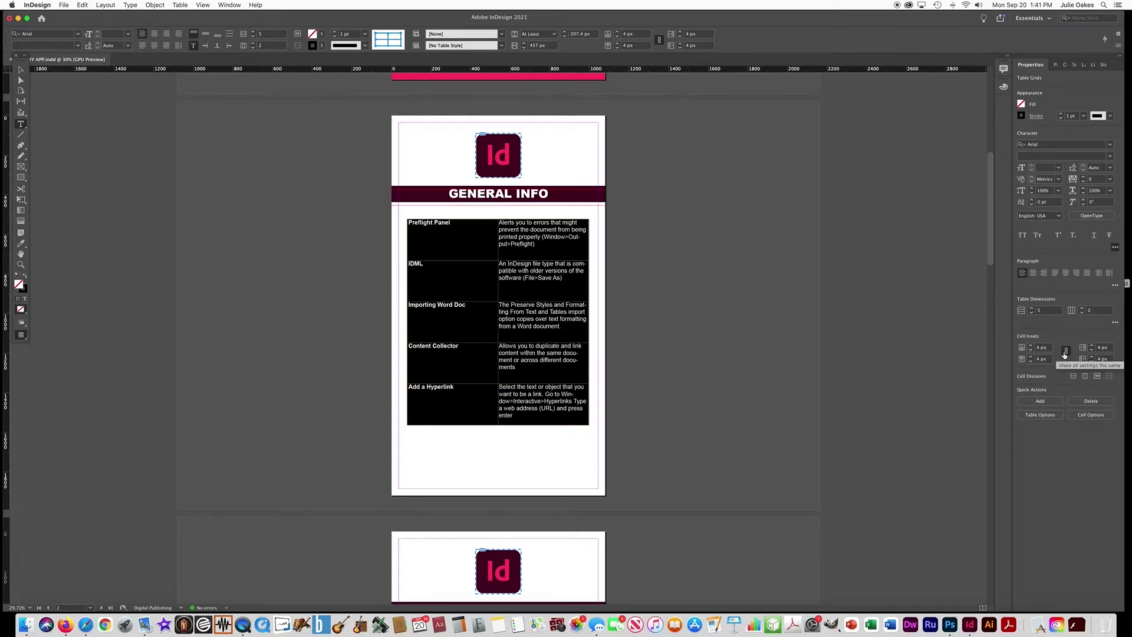
Link the four cell insets and raise them to about 25 px
{"action": "left_click", "coordinate": [1065, 352]}
{"action": "left_click", "coordinate": [1031, 345]}
{"action": "left_click", "coordinate": [1032, 346]}
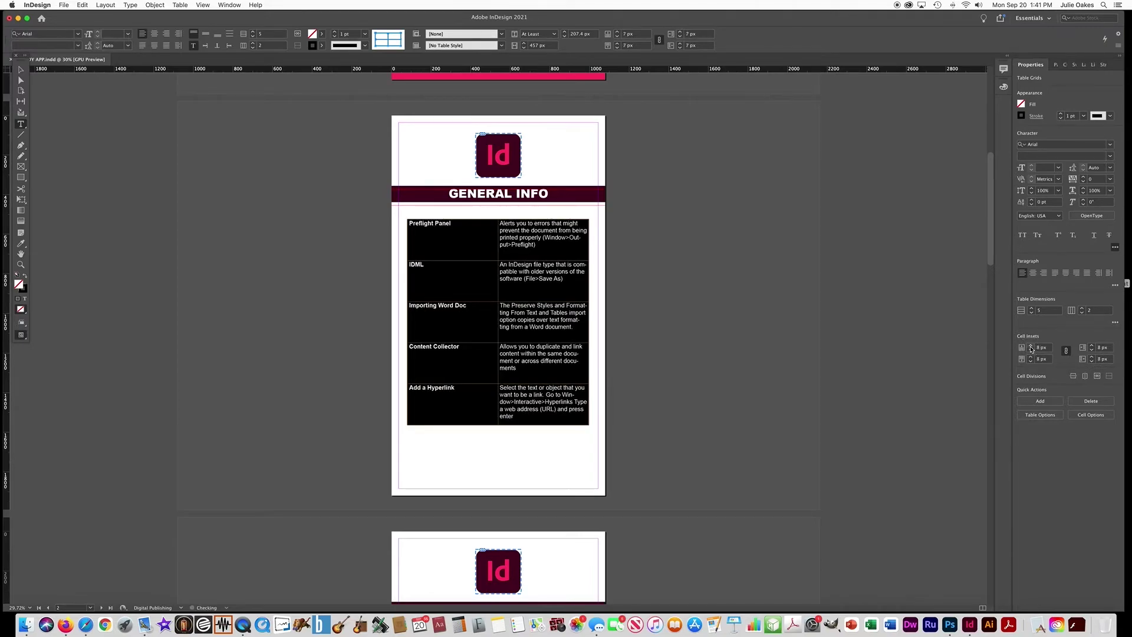
{"action": "left_click", "coordinate": [1031, 347]}
{"action": "left_click", "coordinate": [1031, 346]}
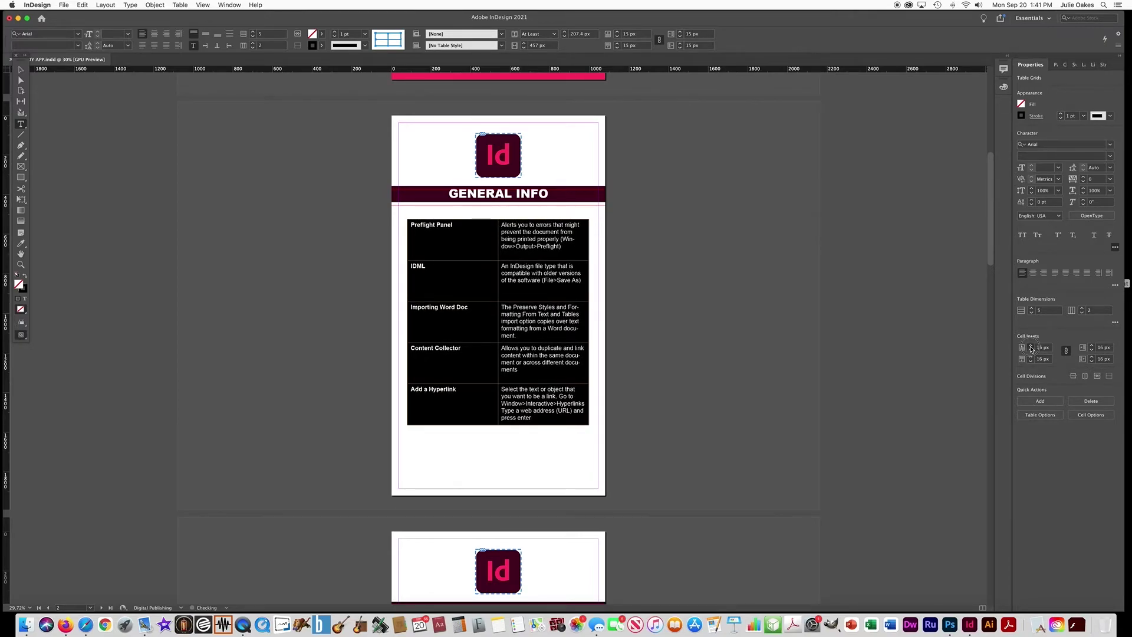
{"action": "left_click", "coordinate": [1032, 346]}
{"action": "left_click", "coordinate": [1032, 346]}
{"action": "left_click", "coordinate": [1032, 346]}
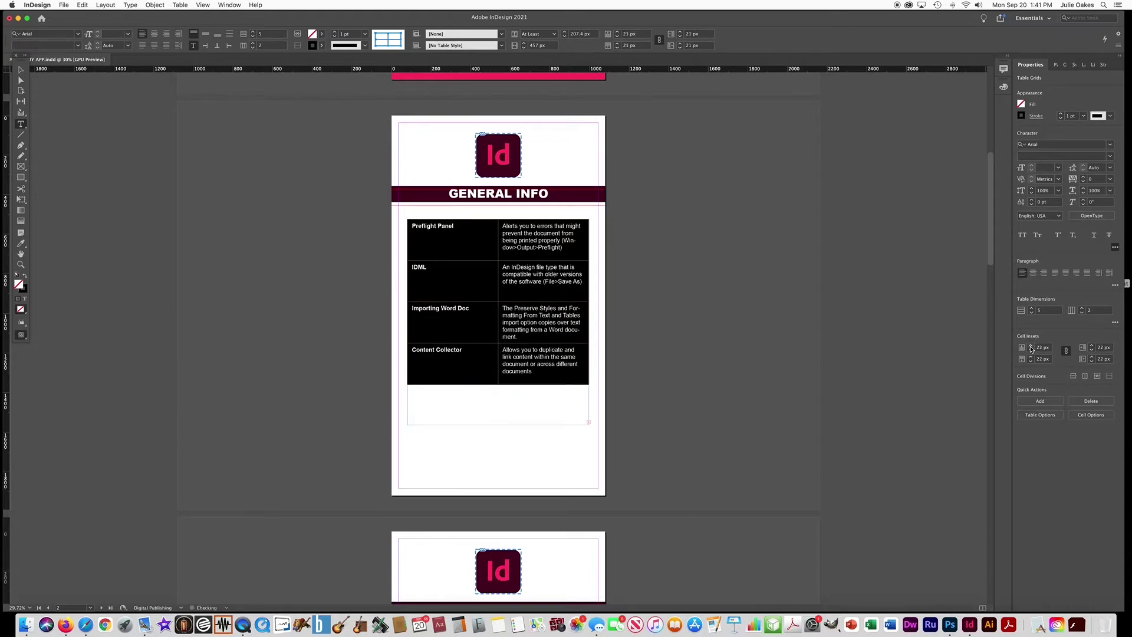
{"action": "left_click", "coordinate": [1032, 346]}
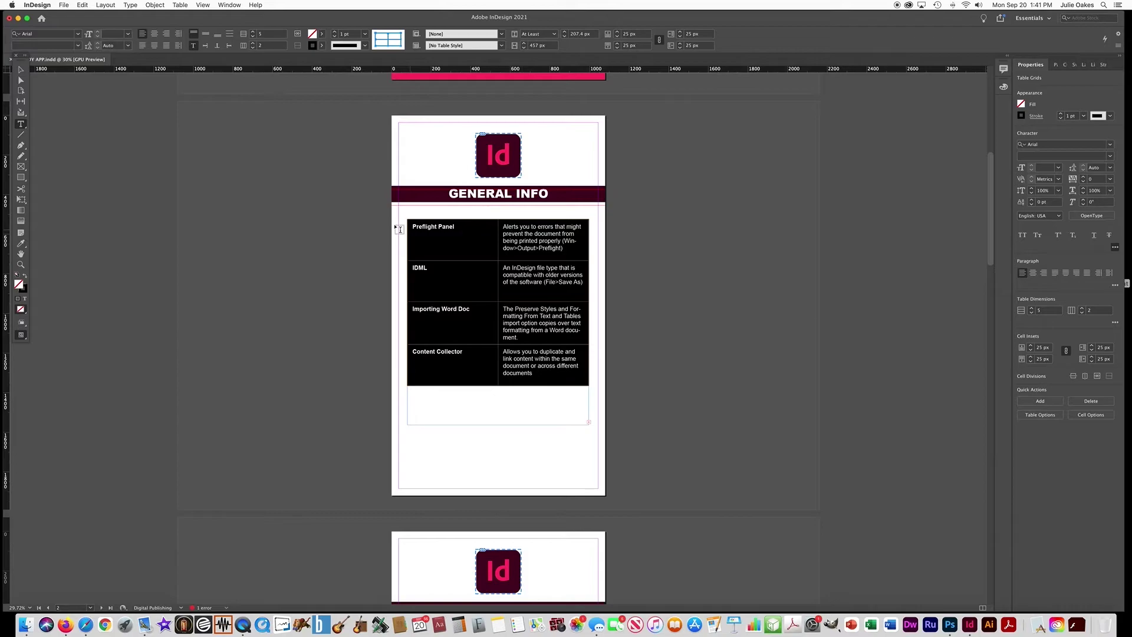
{"action": "left_click", "coordinate": [381, 218]}
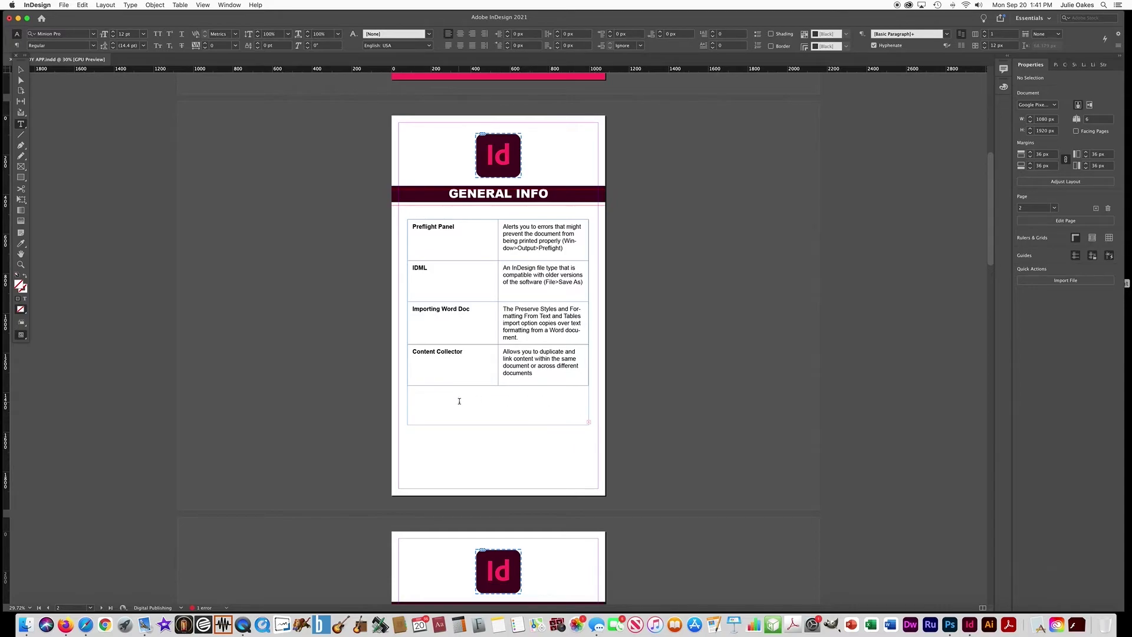
Extend the table frame downward so the Add a Hyperlink row is visible again
{"action": "left_click", "coordinate": [563, 424]}
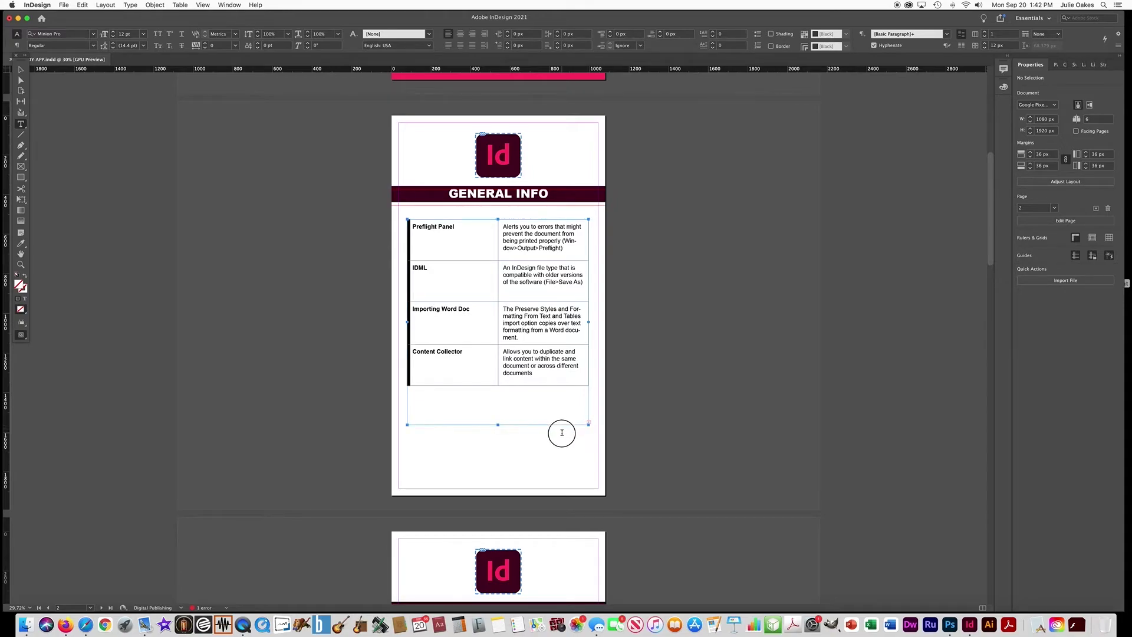
{"action": "left_click", "coordinate": [497, 432]}
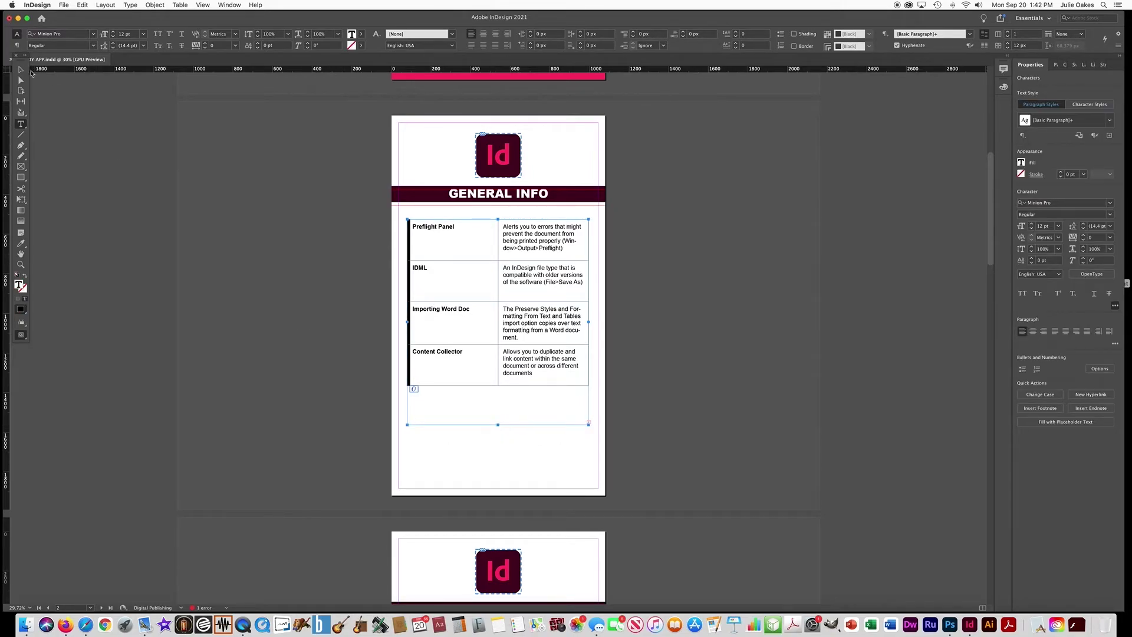
{"action": "left_click", "coordinate": [21, 69]}
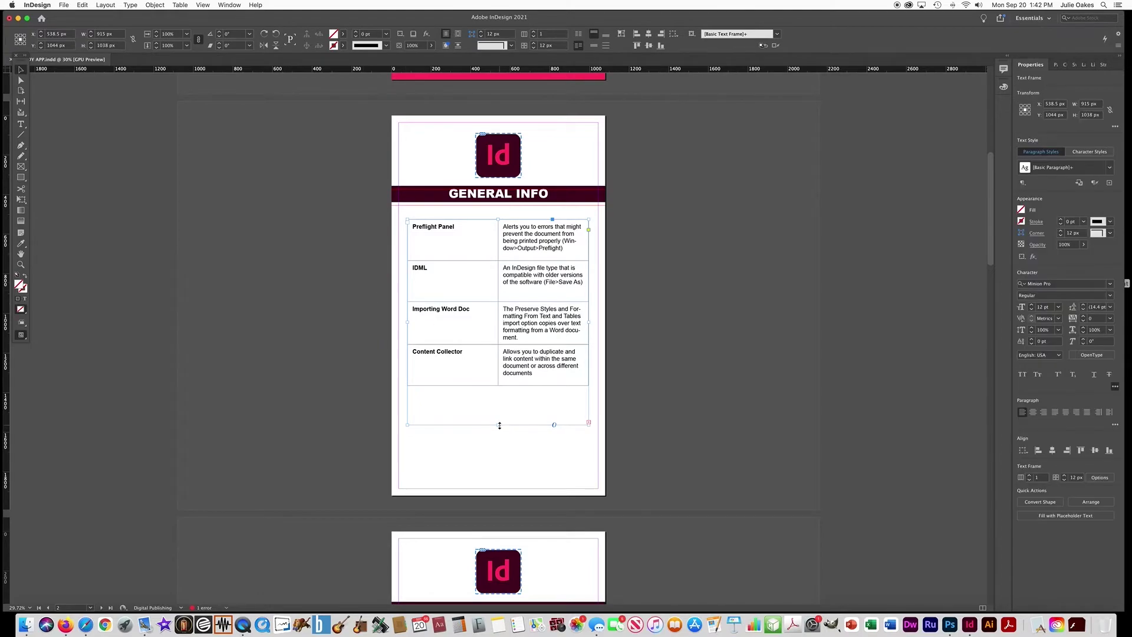
{"action": "left_click_drag", "start_coordinate": [506, 427], "coordinate": [506, 459]}
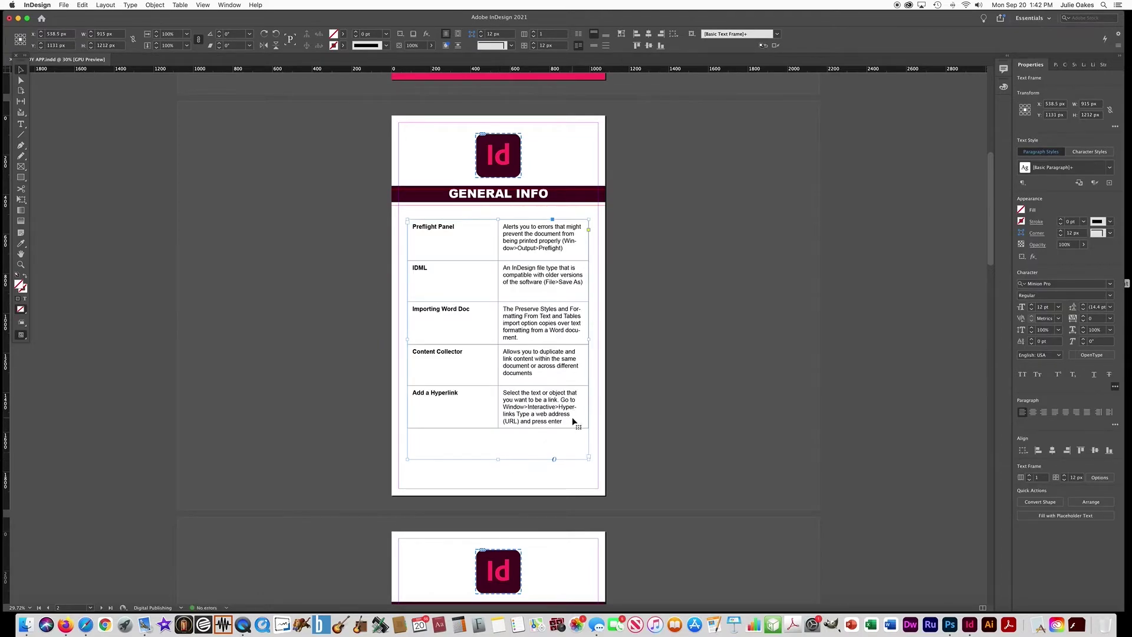
{"action": "left_click", "coordinate": [339, 384]}
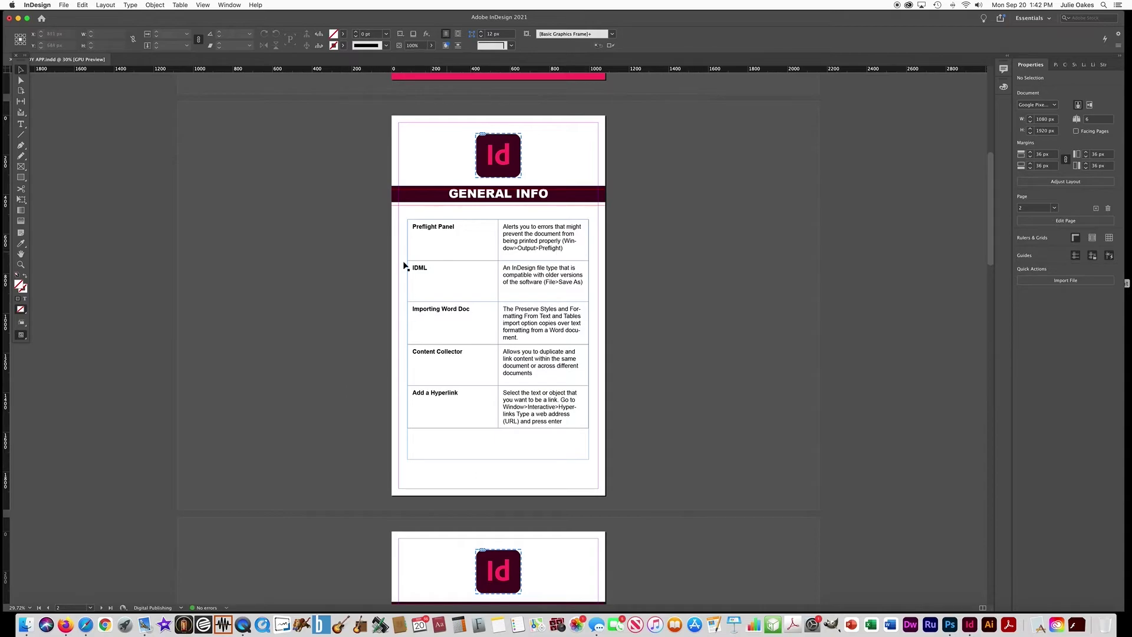
{"action": "left_click", "coordinate": [462, 231]}
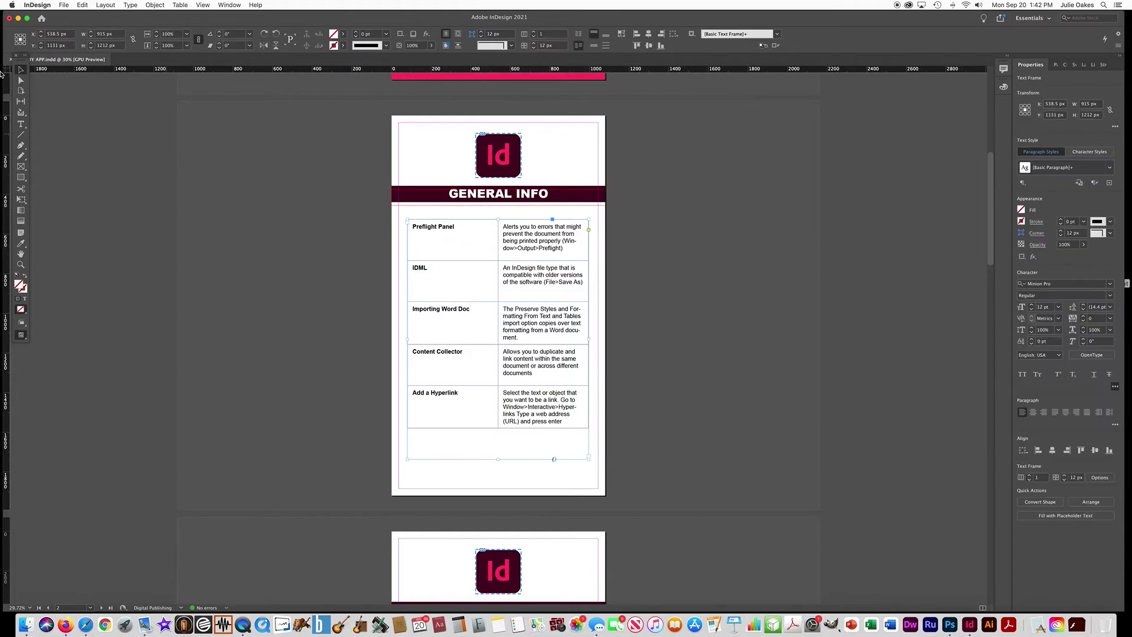
{"action": "left_click", "coordinate": [22, 124]}
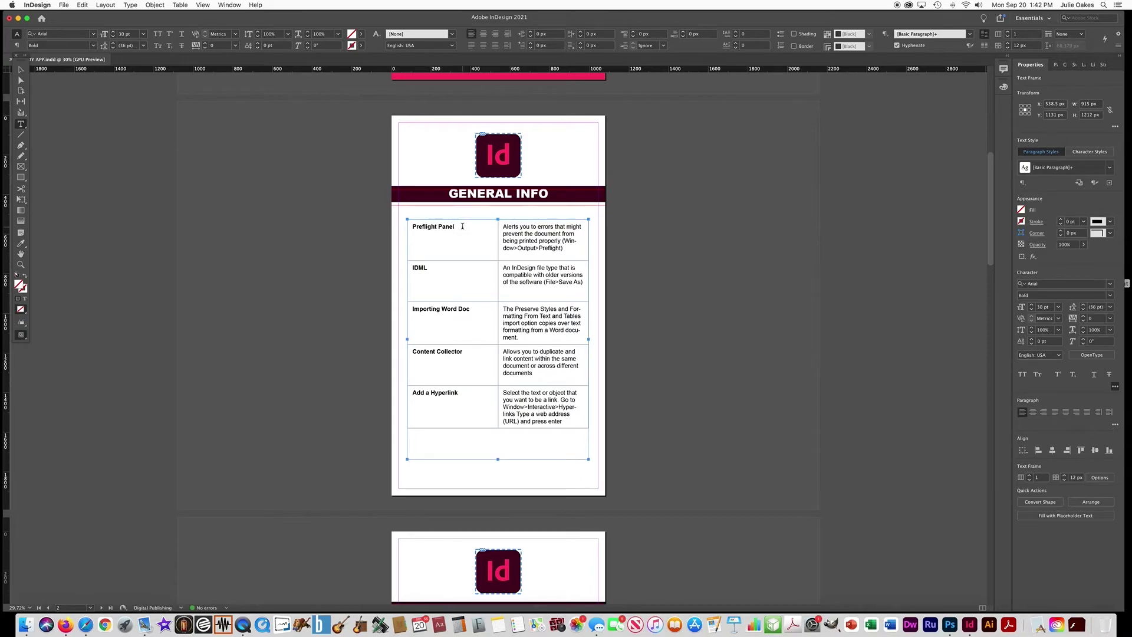
{"action": "left_click", "coordinate": [462, 226]}
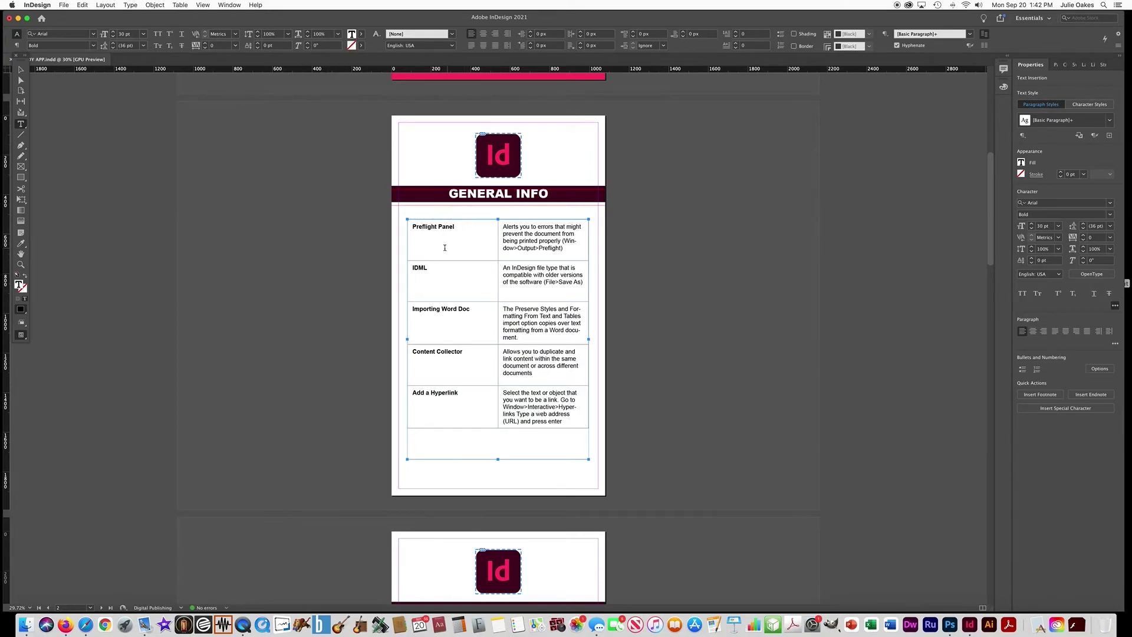
Add Every Other Row alternating fills in RGB Magenta at 20% tint to the table
{"action": "left_click", "coordinate": [180, 5]}
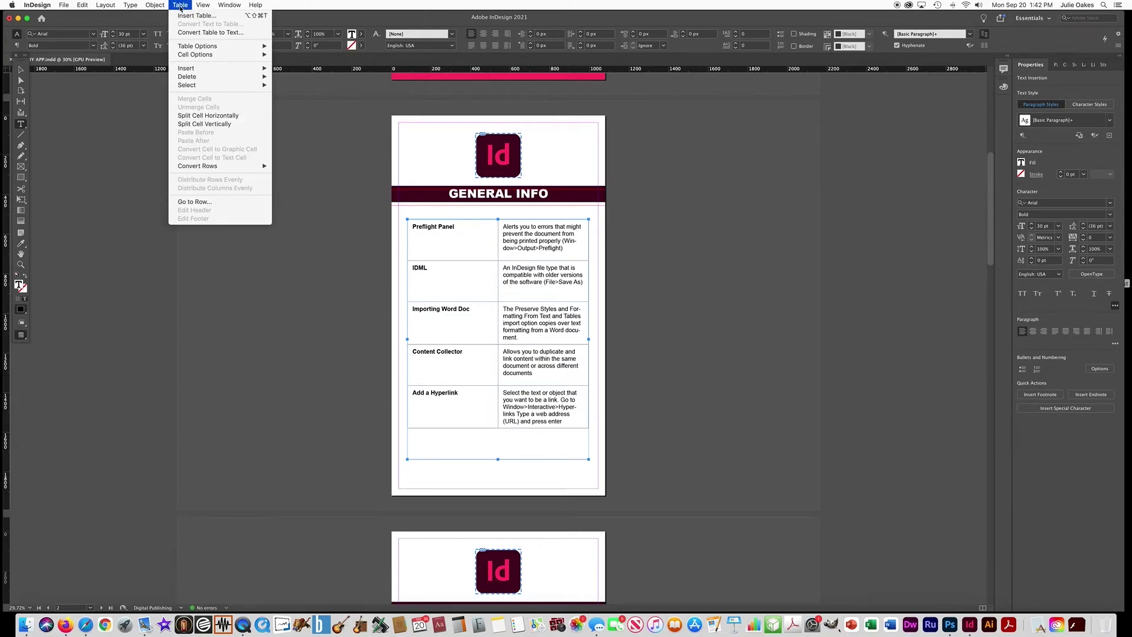
{"action": "mouse_move", "coordinate": [198, 46]}
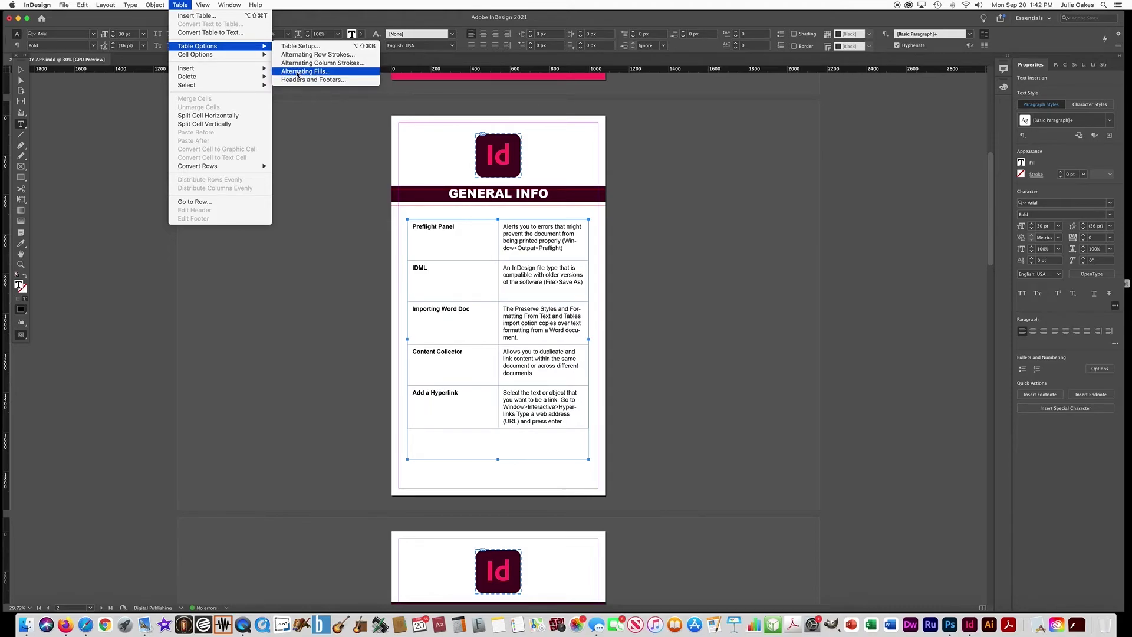
{"action": "left_click", "coordinate": [301, 72]}
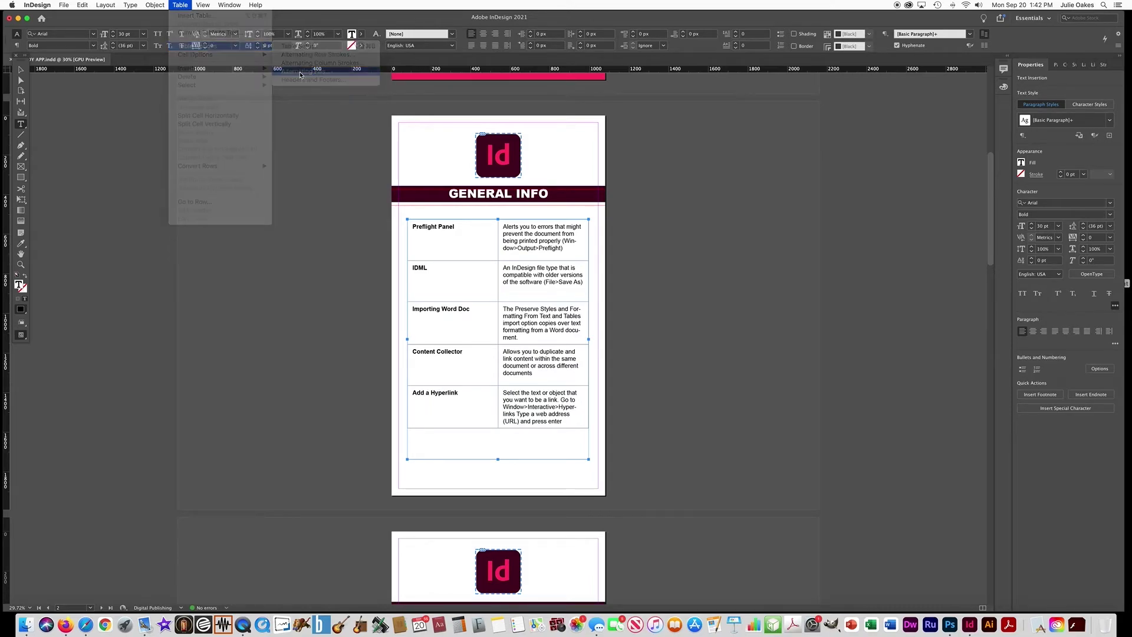
{"action": "left_click_drag", "start_coordinate": [495, 199], "coordinate": [596, 211]}
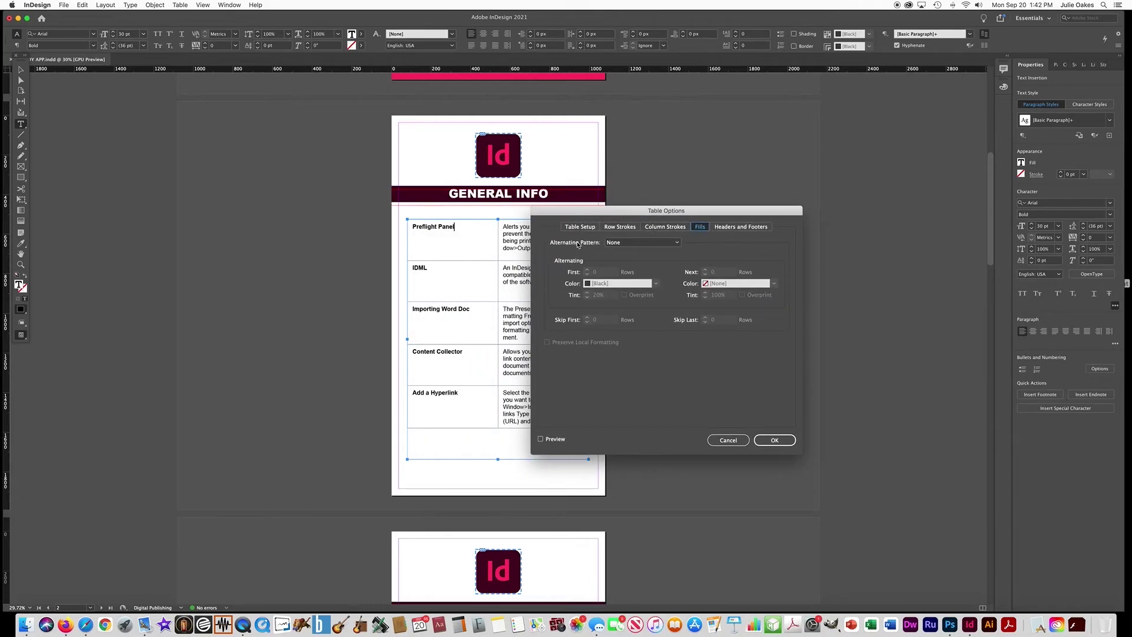
{"action": "left_click", "coordinate": [620, 243]}
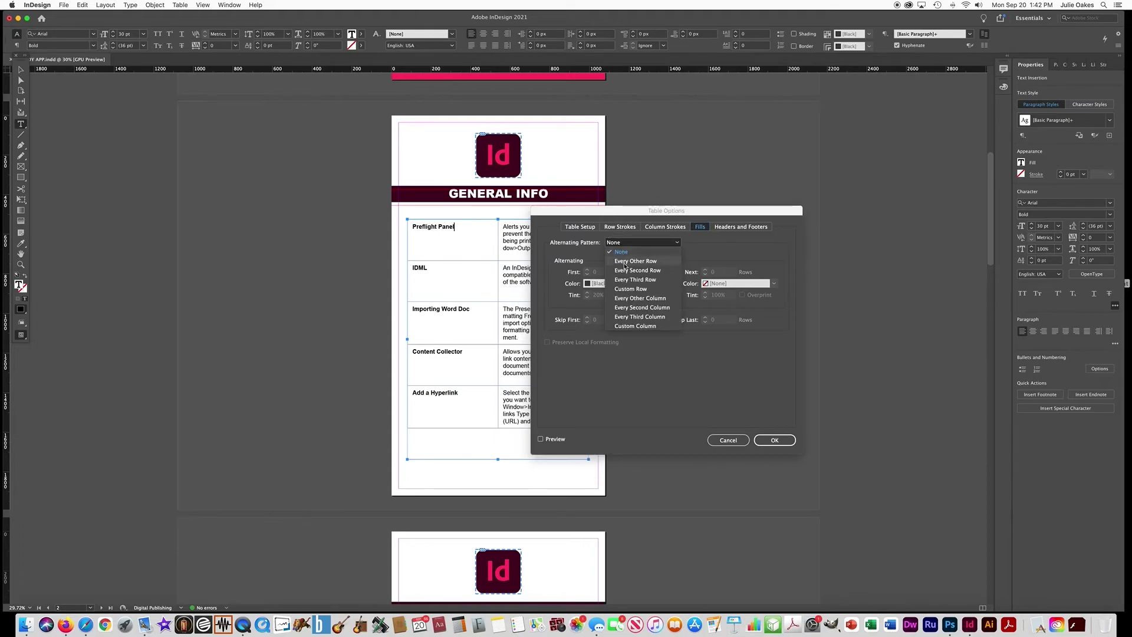
{"action": "left_click", "coordinate": [626, 263]}
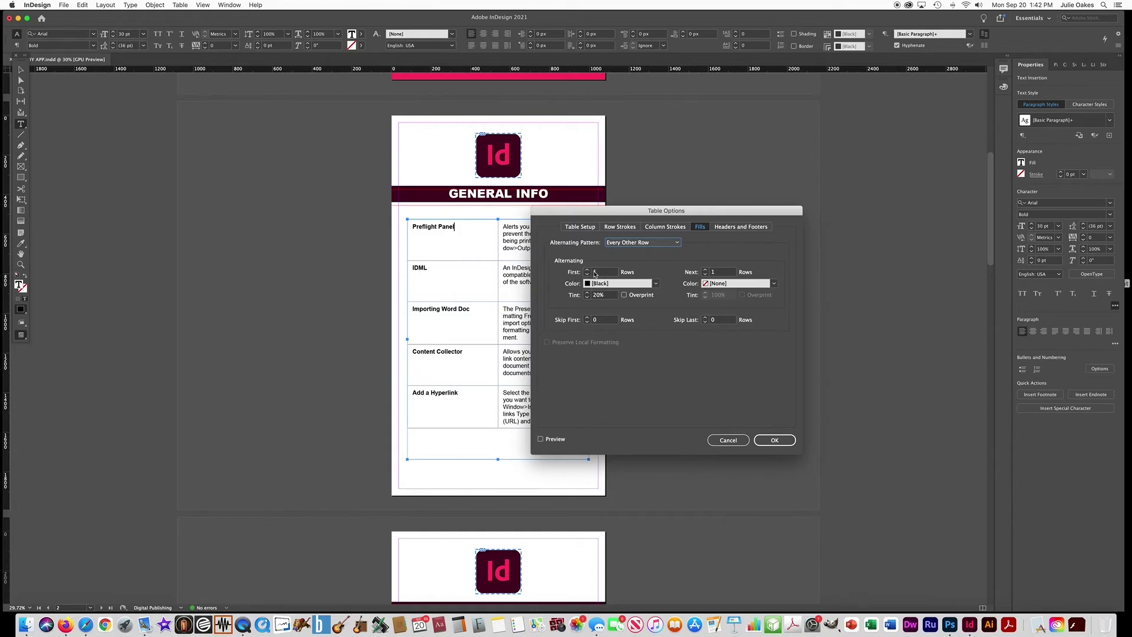
{"action": "left_click", "coordinate": [655, 284]}
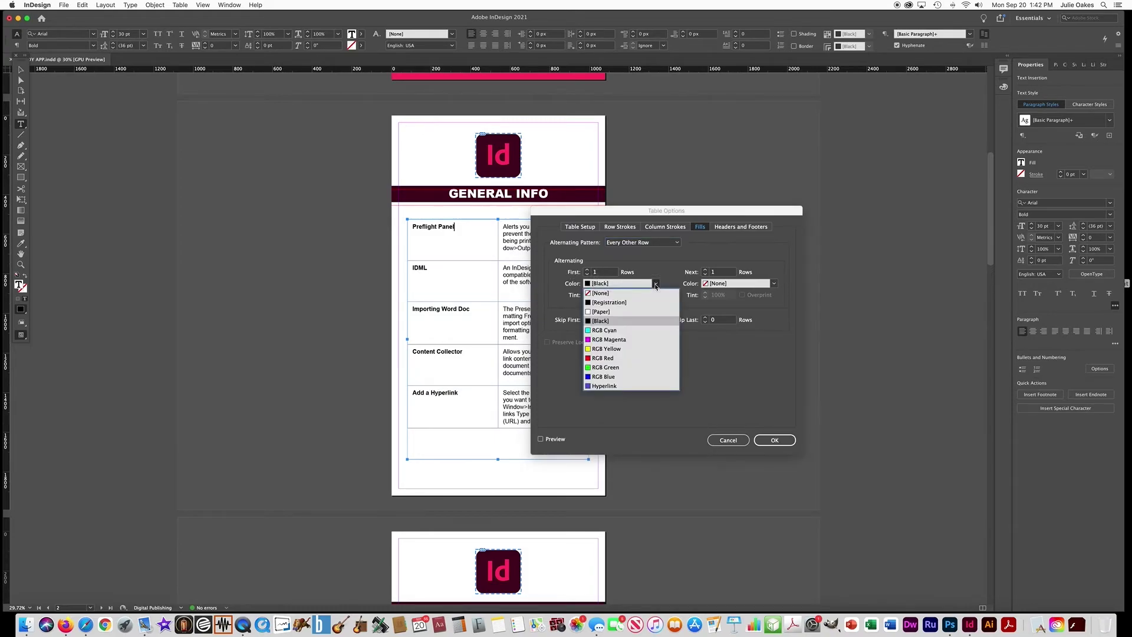
{"action": "left_click", "coordinate": [613, 340]}
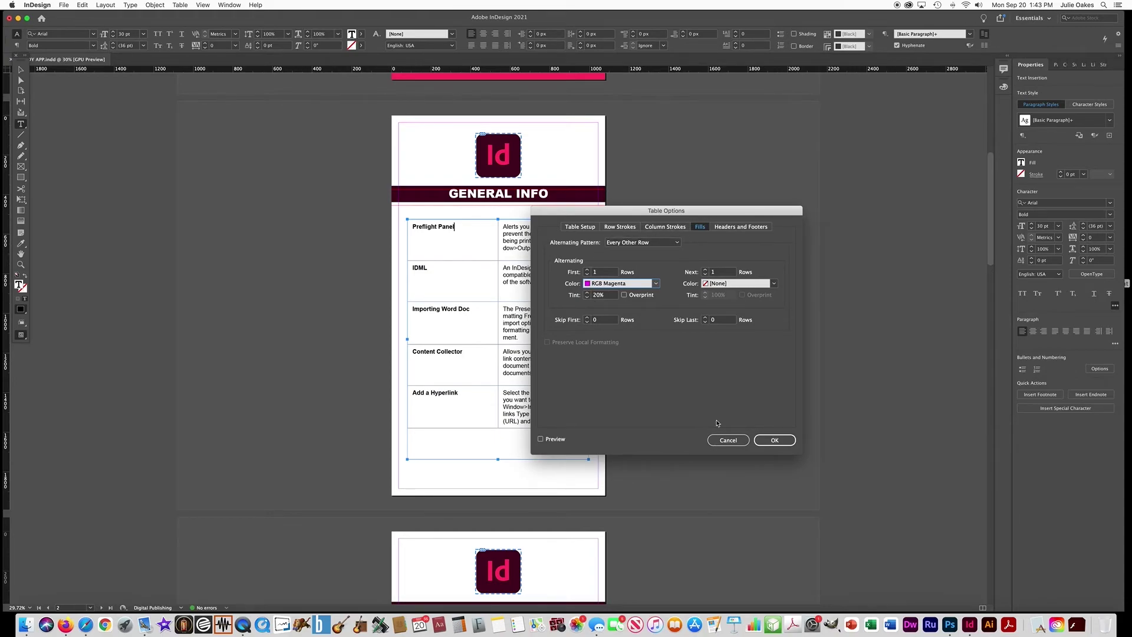
{"action": "left_click", "coordinate": [777, 442]}
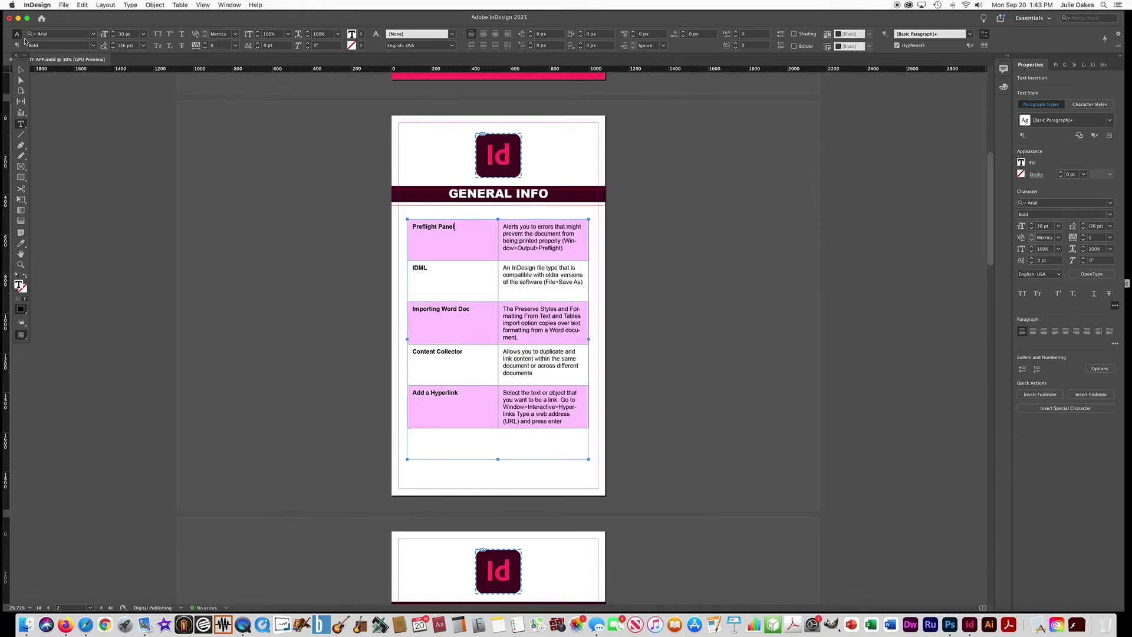
{"action": "left_click", "coordinate": [21, 69]}
Scroll down in preview mode to the empty Color Info page and start placing a file
{"action": "left_click", "coordinate": [297, 247]}
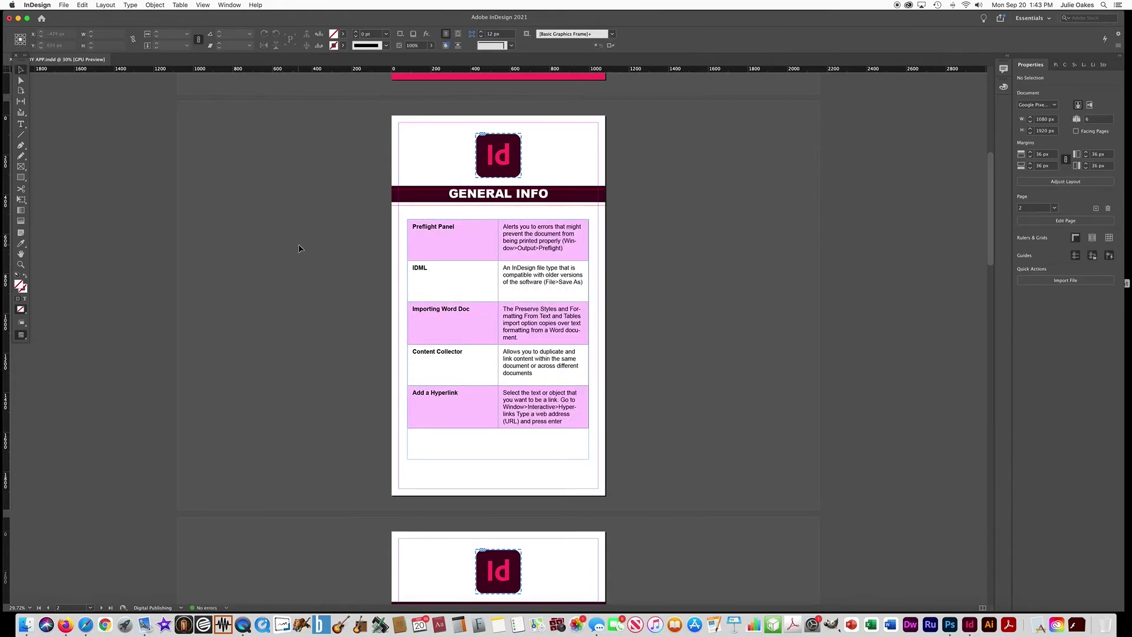
{"action": "key", "text": "w"}
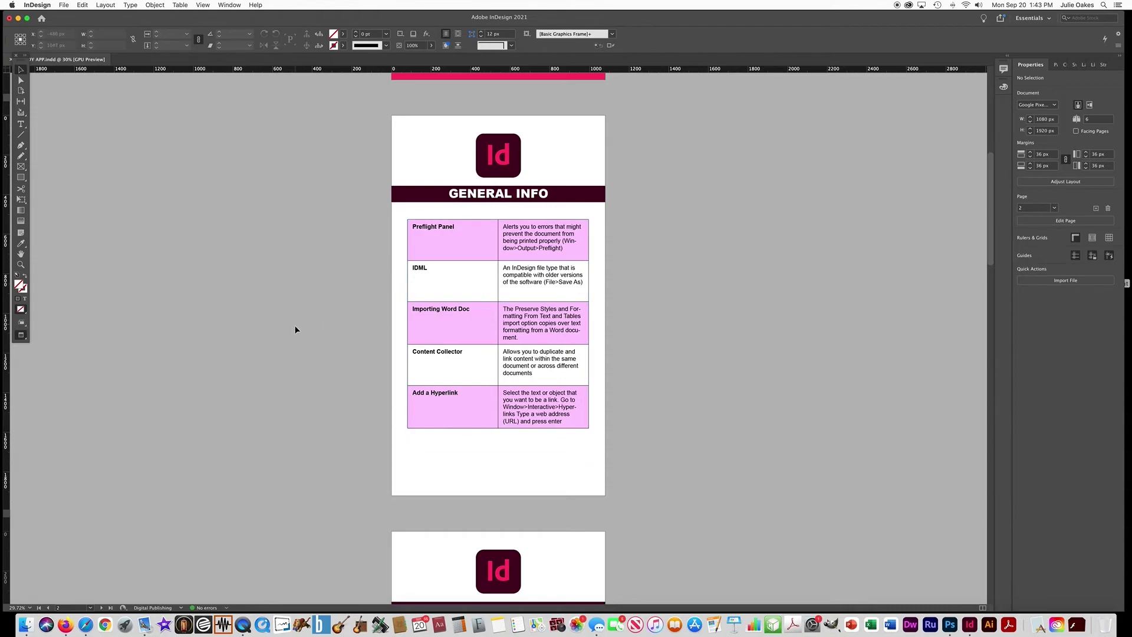
{"action": "scroll", "coordinate": [295, 339], "scroll_direction": "down", "scroll_amount": 3}
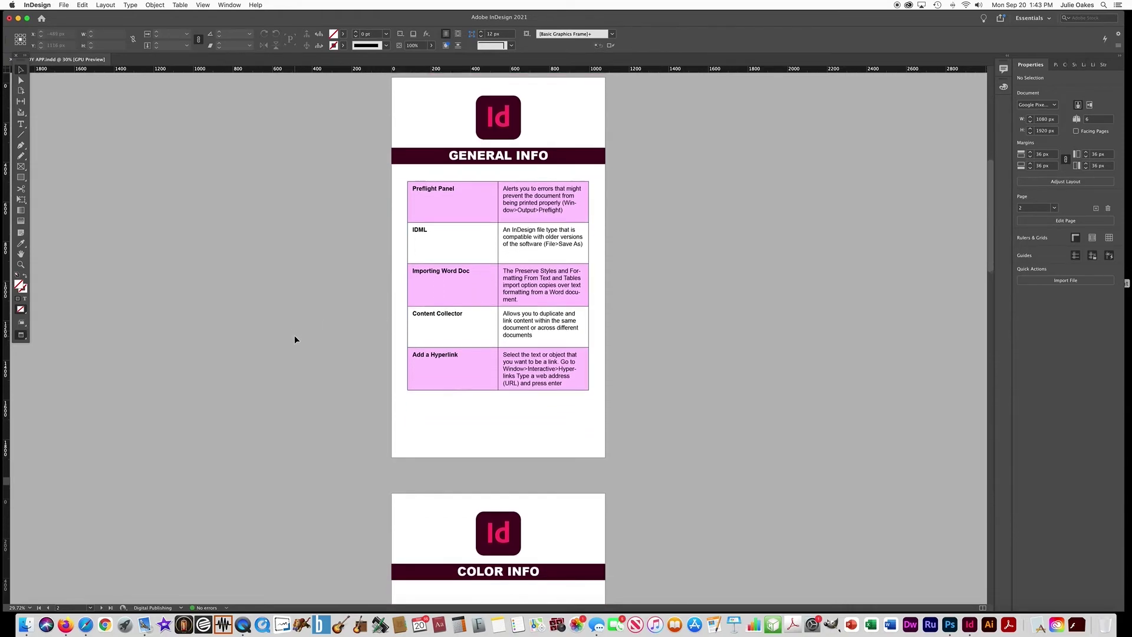
{"action": "scroll", "coordinate": [295, 339], "scroll_direction": "down", "scroll_amount": 5}
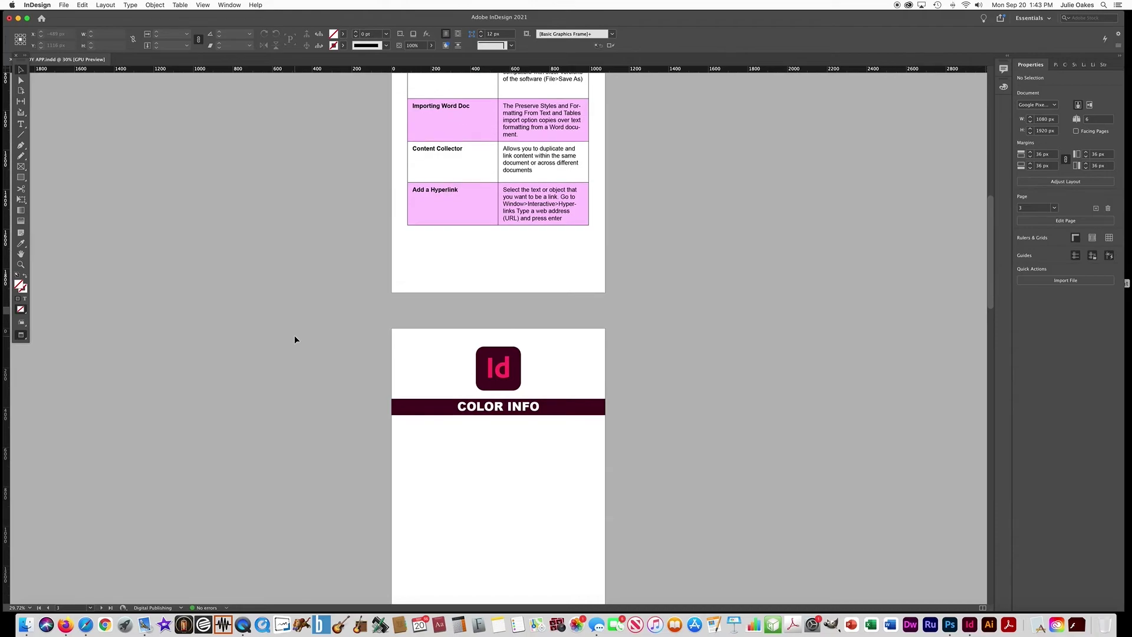
{"action": "scroll", "coordinate": [294, 340], "scroll_direction": "down", "scroll_amount": 2}
{"action": "scroll", "coordinate": [295, 339], "scroll_direction": "down", "scroll_amount": 1}
{"action": "scroll", "coordinate": [295, 340], "scroll_direction": "down", "scroll_amount": 3}
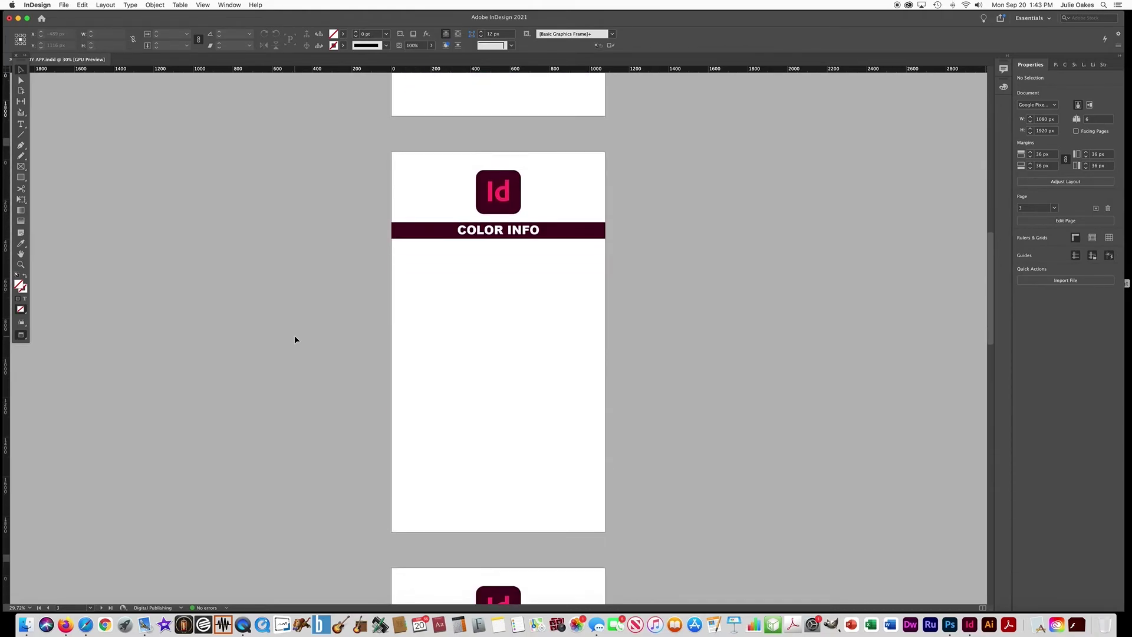
{"action": "scroll", "coordinate": [295, 339], "scroll_direction": "down", "scroll_amount": 1}
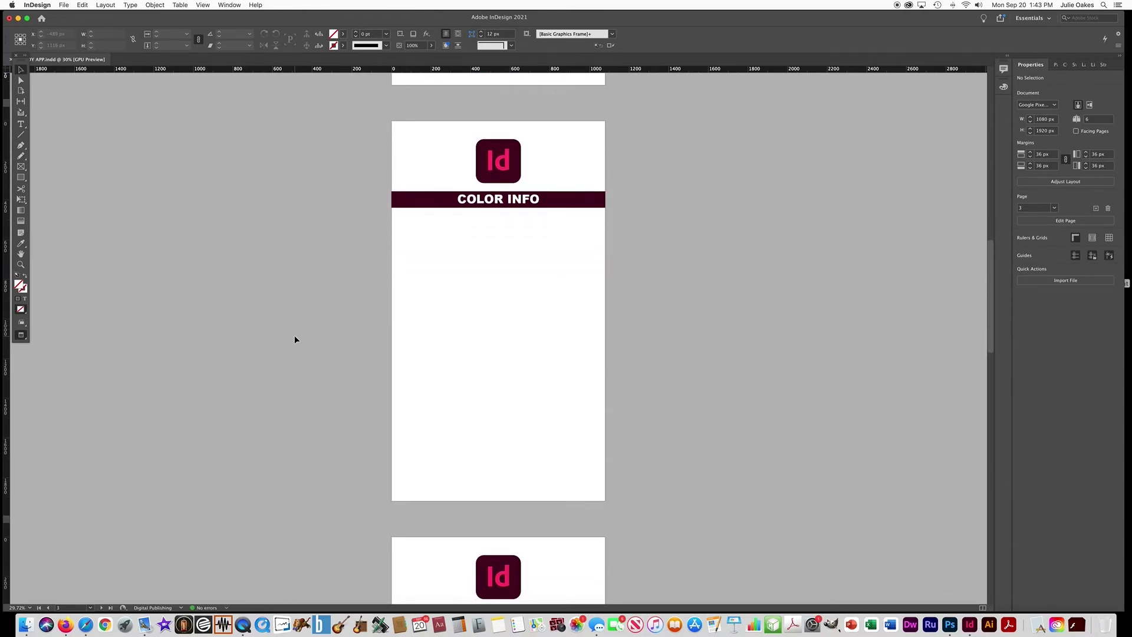
{"action": "key", "text": "w"}
{"action": "key", "text": "super+d"}
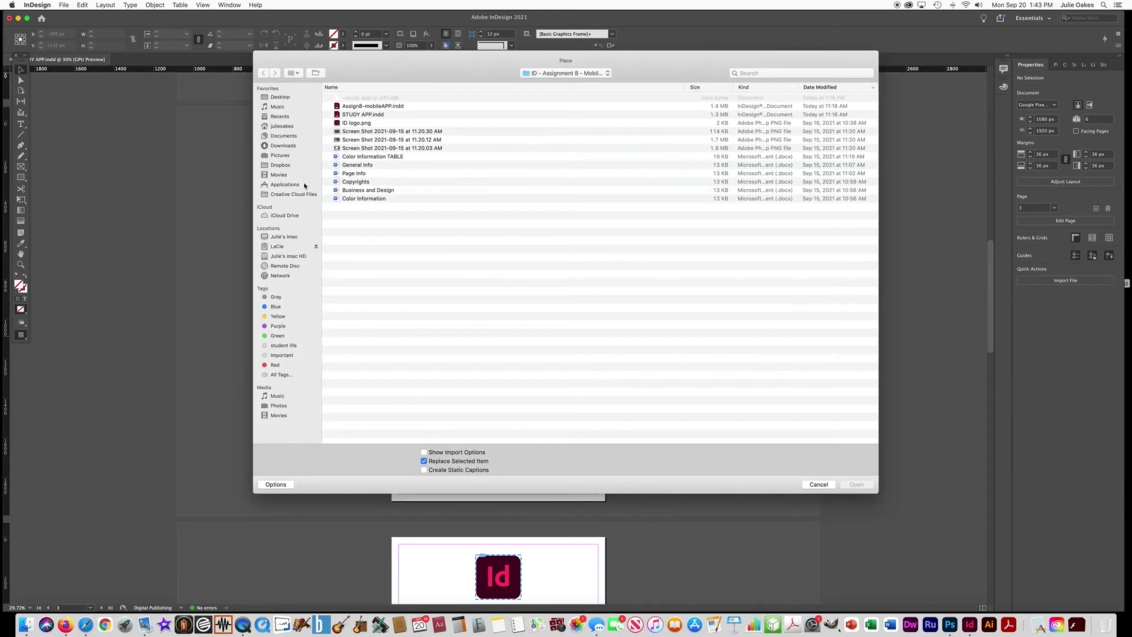
Place Color Information.docx below COLOR INFO, replacing missing fonts with Arial
{"action": "left_click", "coordinate": [347, 158]}
{"action": "double_click", "coordinate": [347, 199]}
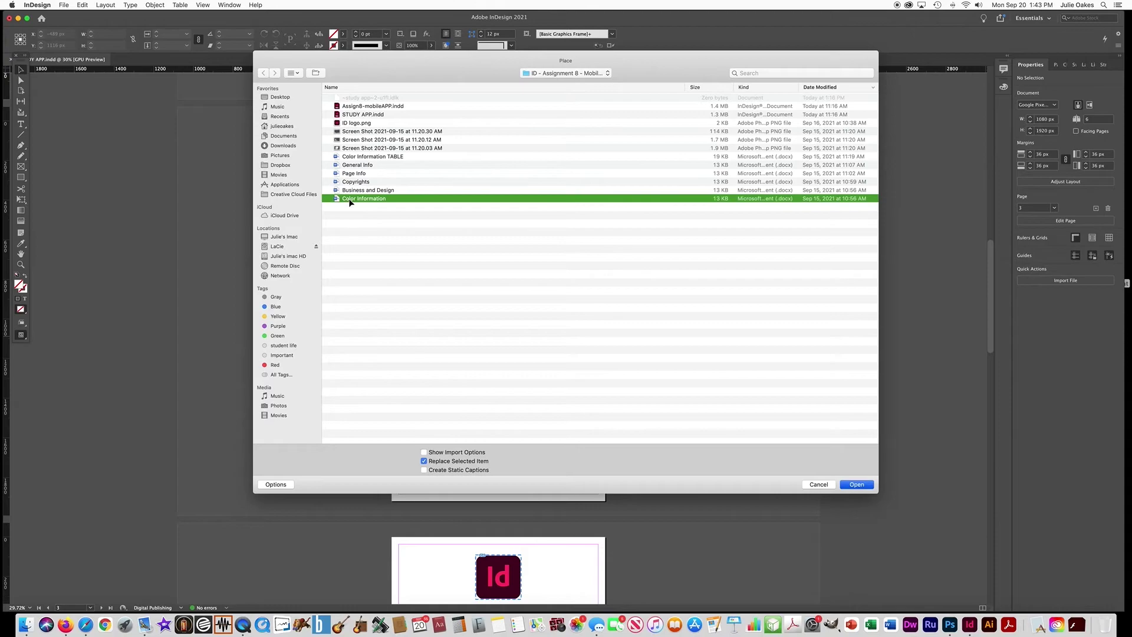
{"action": "left_click", "coordinate": [469, 397]}
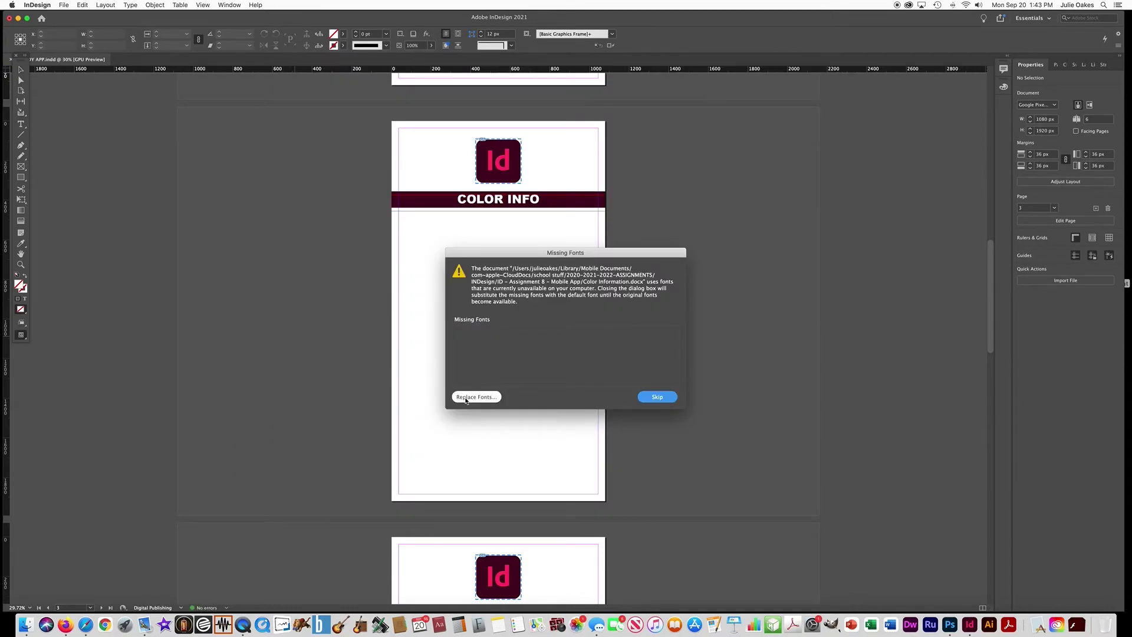
{"action": "left_click", "coordinate": [534, 360]}
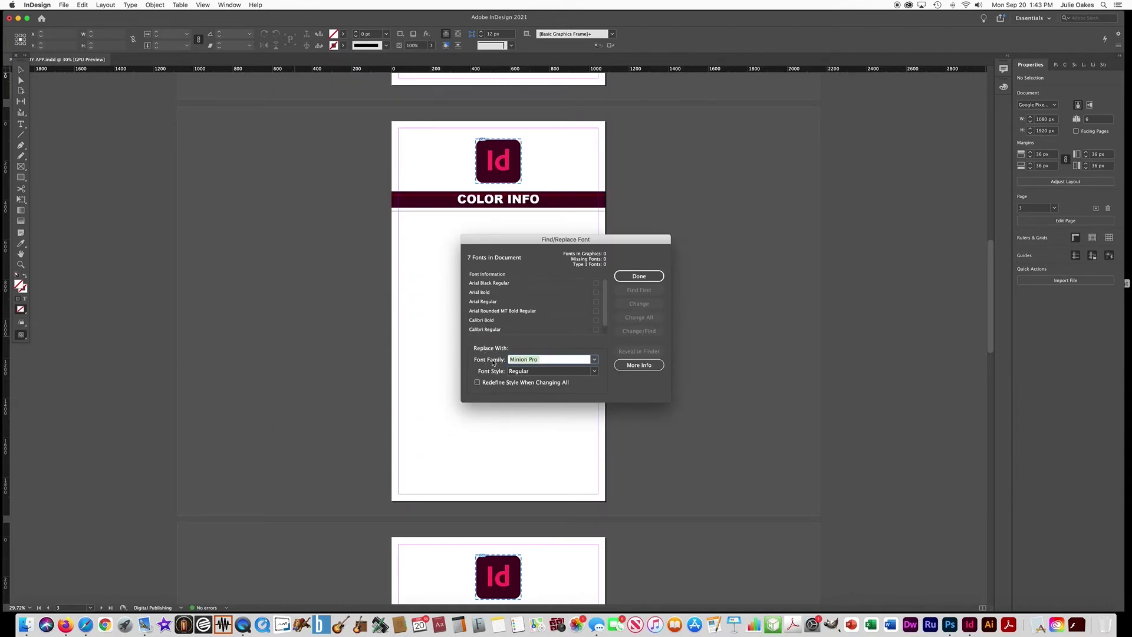
{"action": "type", "text": "Arial"}
{"action": "key", "text": "Return"}
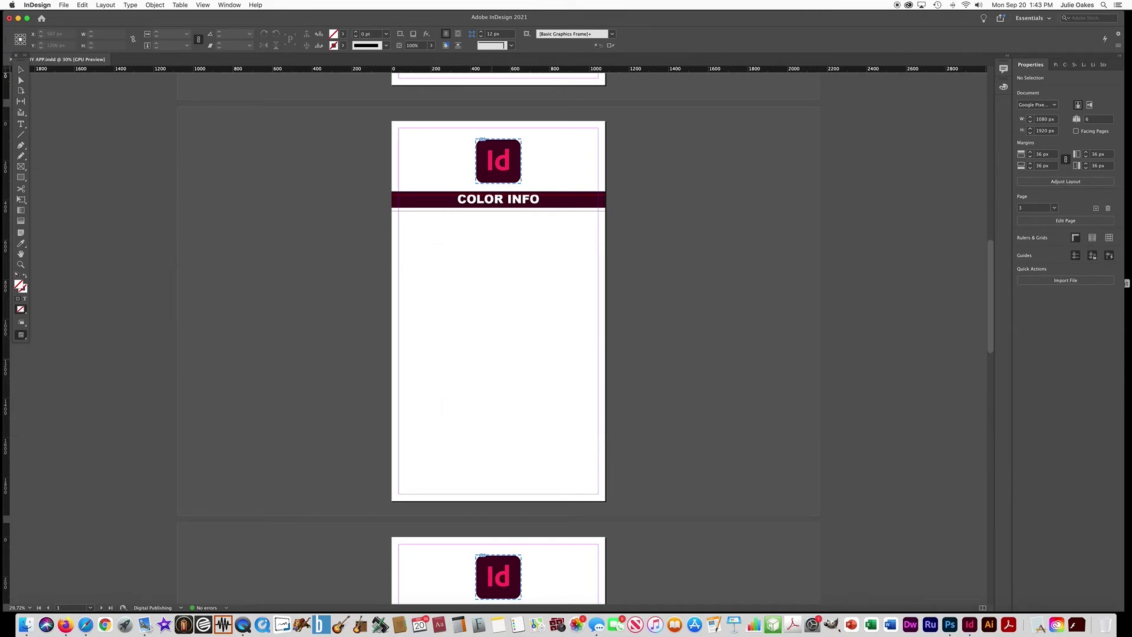
{"action": "mouse_move", "coordinate": [418, 235]}
{"action": "left_mouse_down"}
{"action": "mouse_move", "coordinate": [460, 339]}
{"action": "mouse_move", "coordinate": [562, 448]}
{"action": "left_mouse_up"}
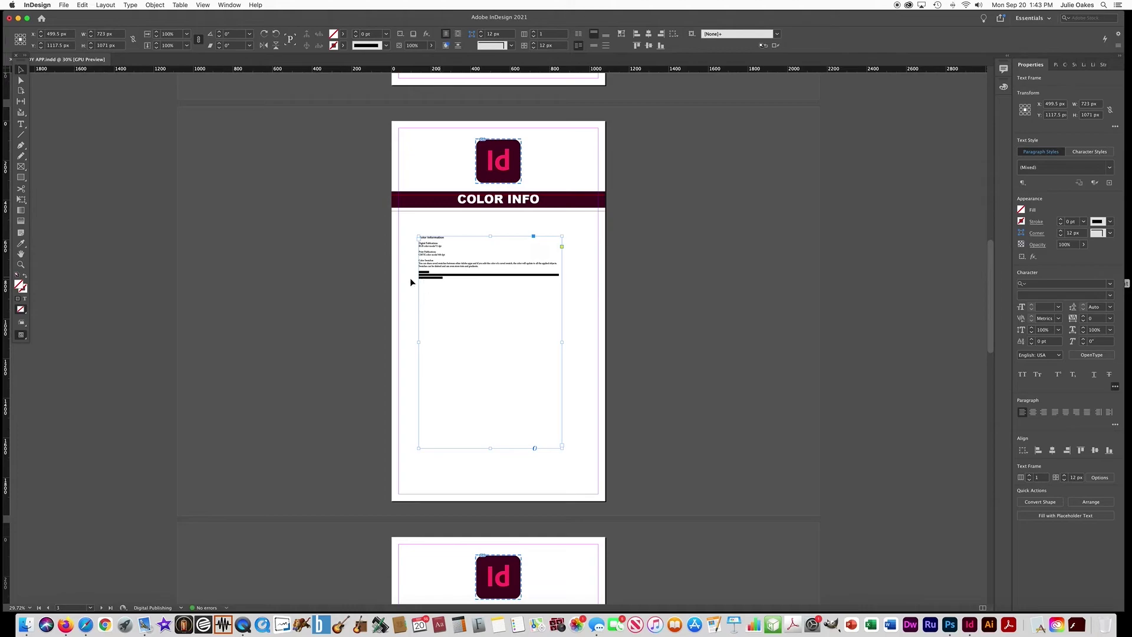
Set all the placed text to Arial Regular at 30 pt
{"action": "left_click", "coordinate": [21, 123]}
{"action": "left_click", "coordinate": [450, 282]}
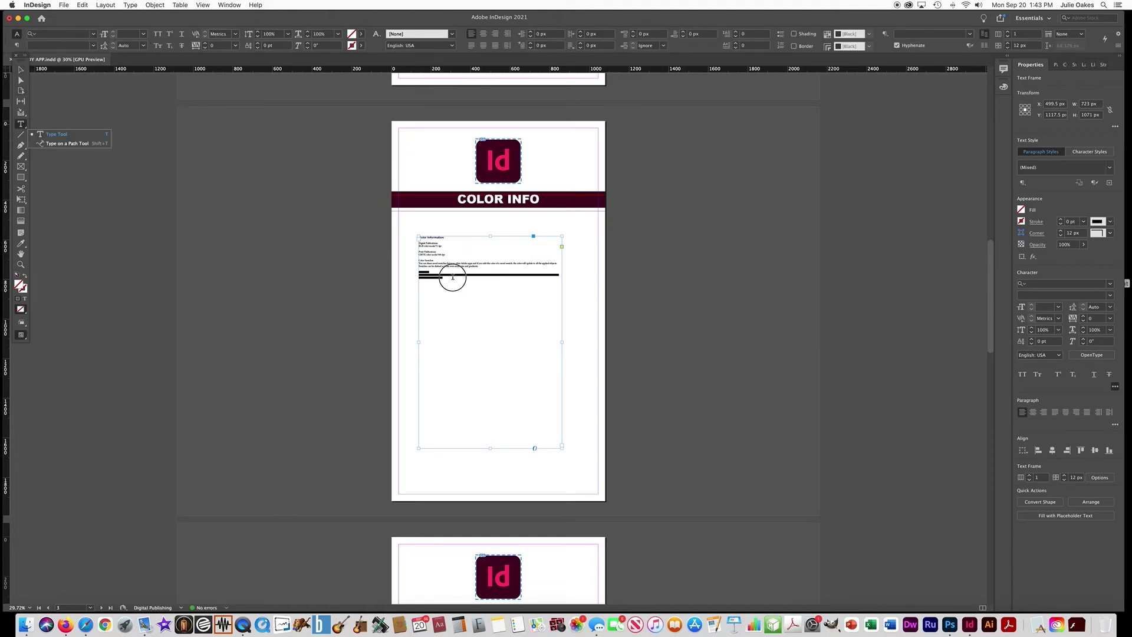
{"action": "key", "text": "super+a"}
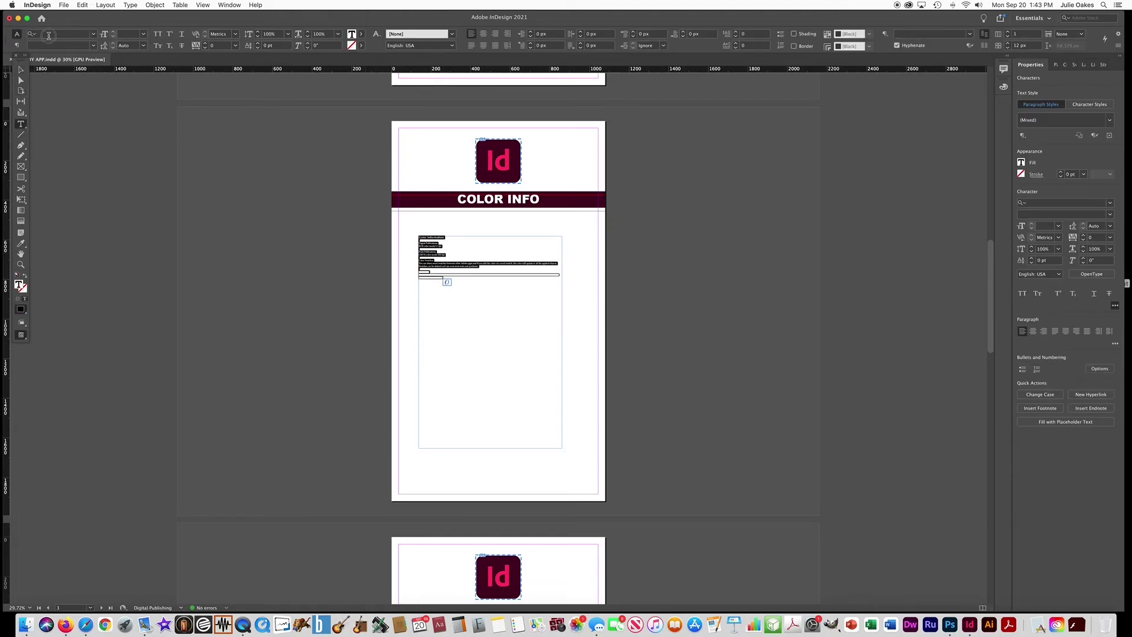
{"action": "left_click", "coordinate": [49, 34]}
{"action": "type", "text": "ari"}
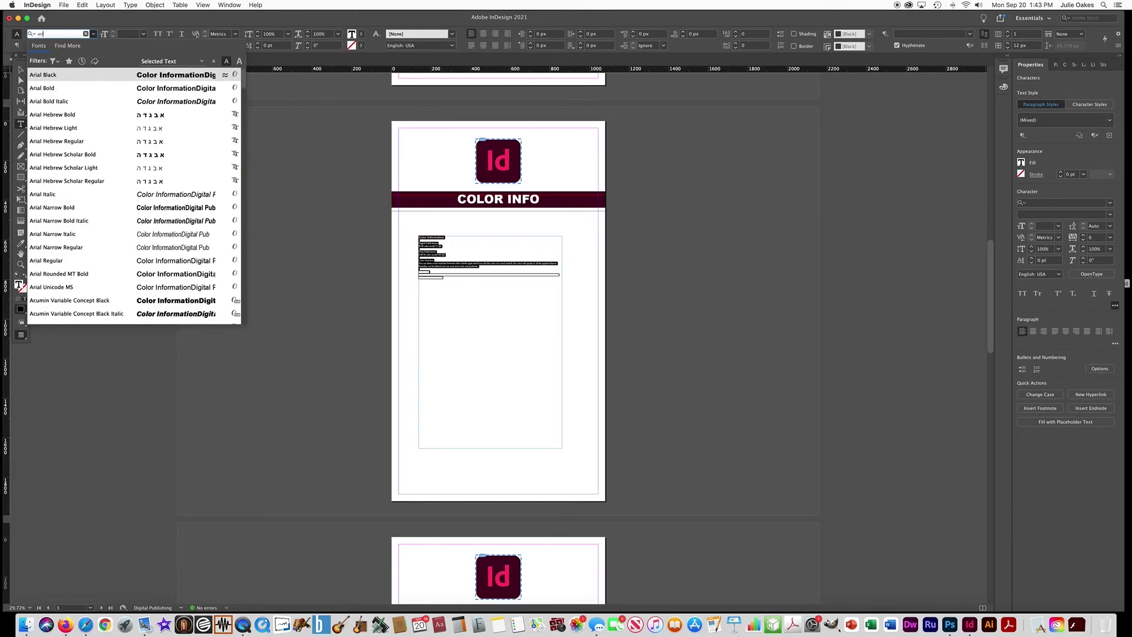
{"action": "type", "text": "al"}
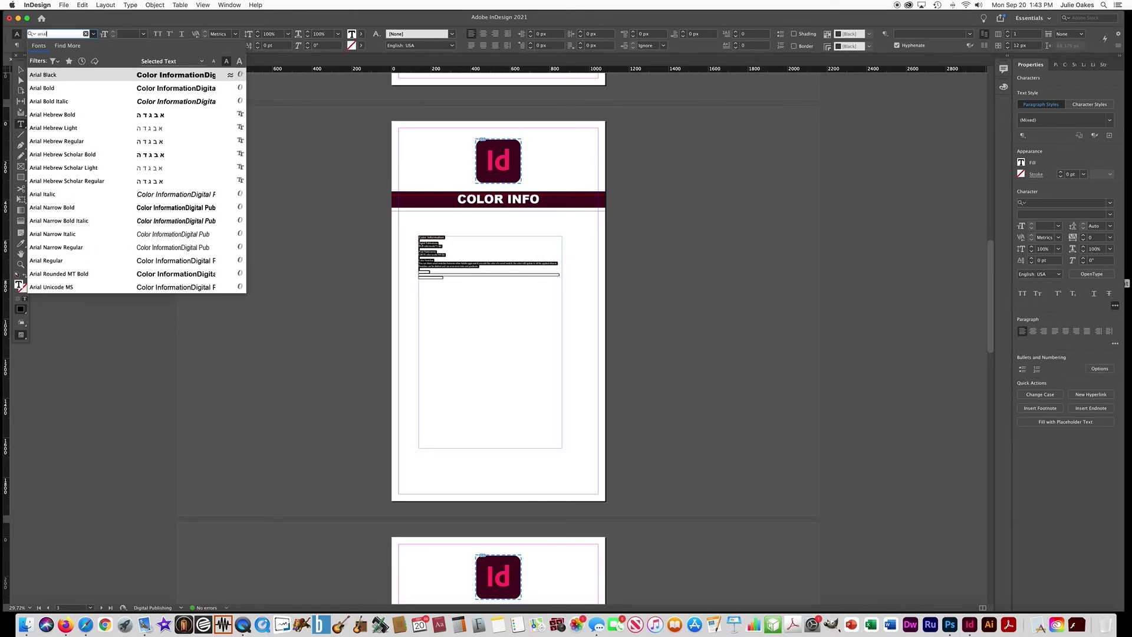
{"action": "key", "text": "Return"}
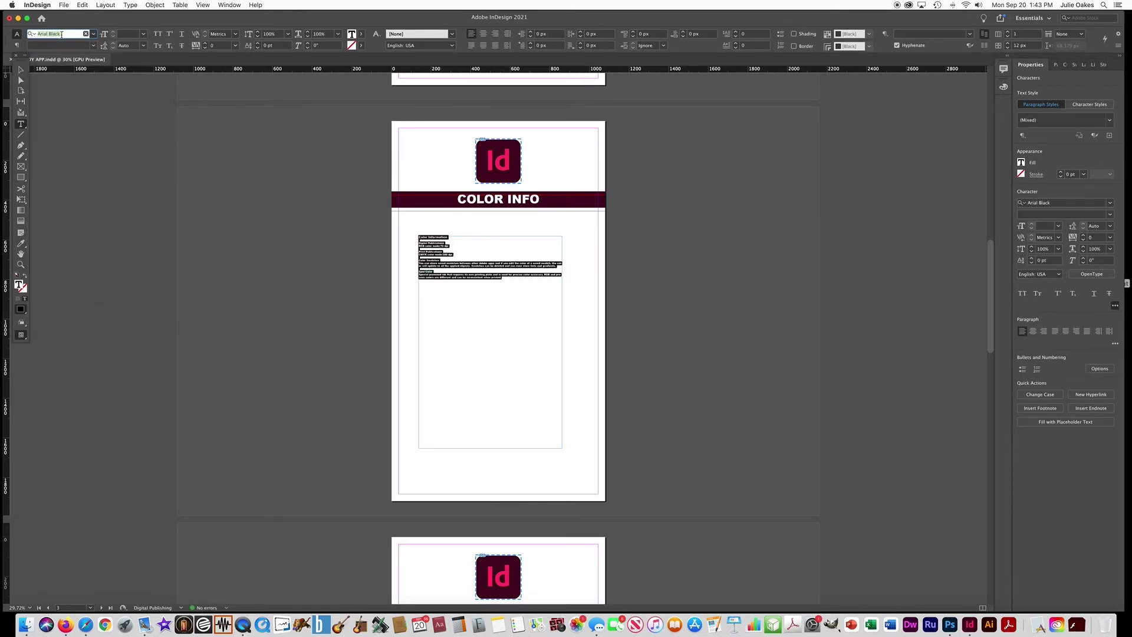
{"action": "left_click", "coordinate": [63, 33]}
{"action": "key", "text": "BackSpace"}
{"action": "key", "text": "BackSpace"}
{"action": "key", "text": "BackSpace"}
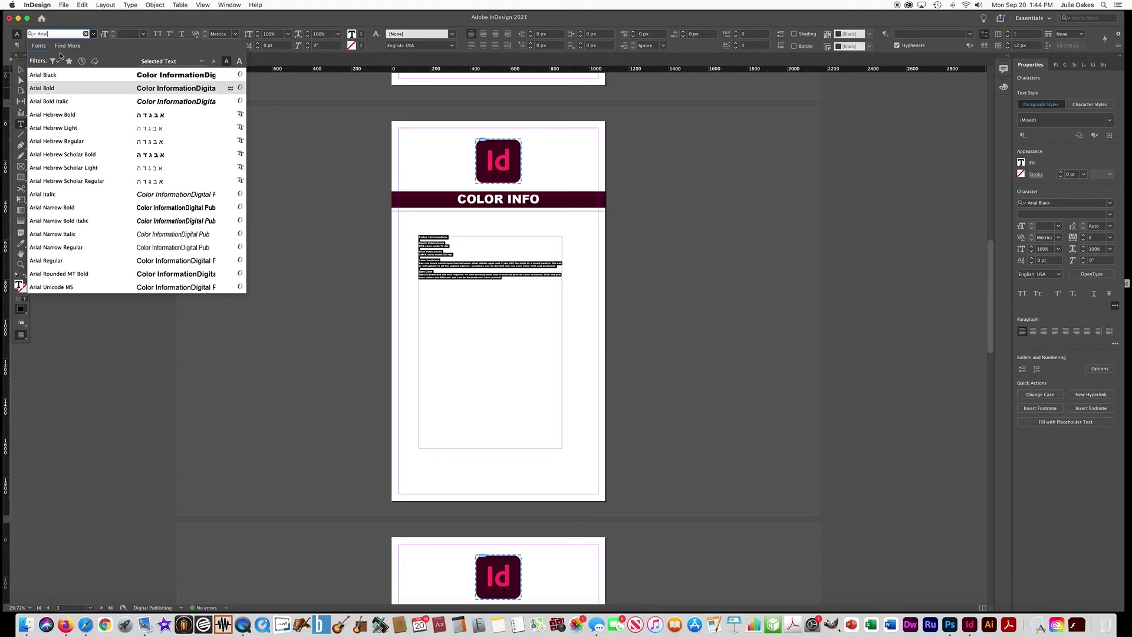
{"action": "key", "text": "Return"}
{"action": "left_click", "coordinate": [92, 46]}
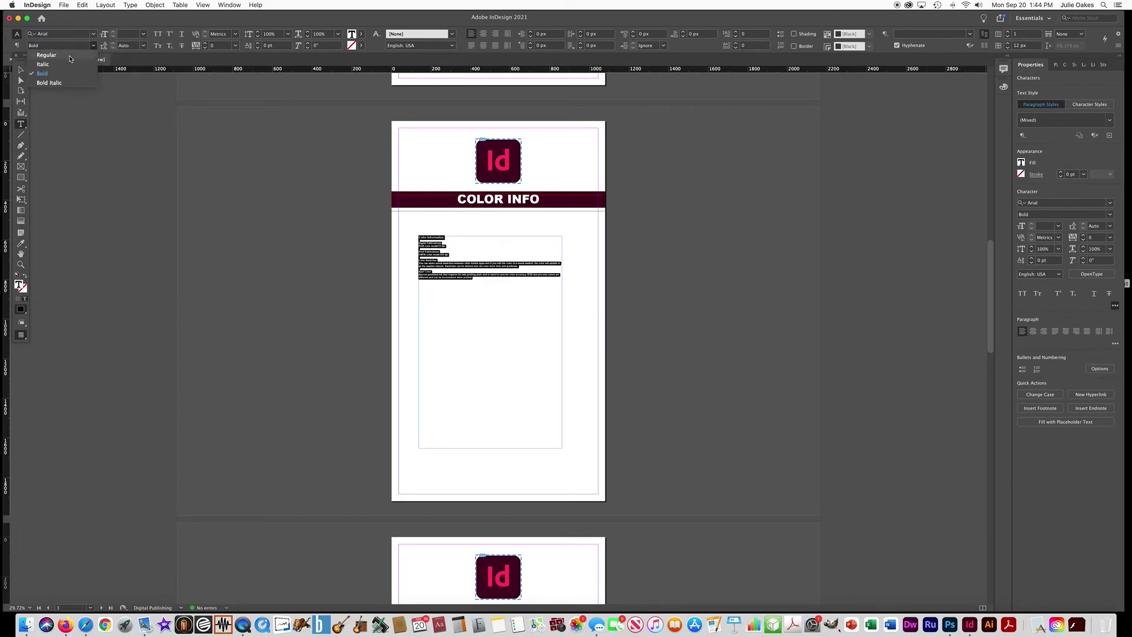
{"action": "left_click", "coordinate": [66, 56]}
{"action": "left_click", "coordinate": [129, 36]}
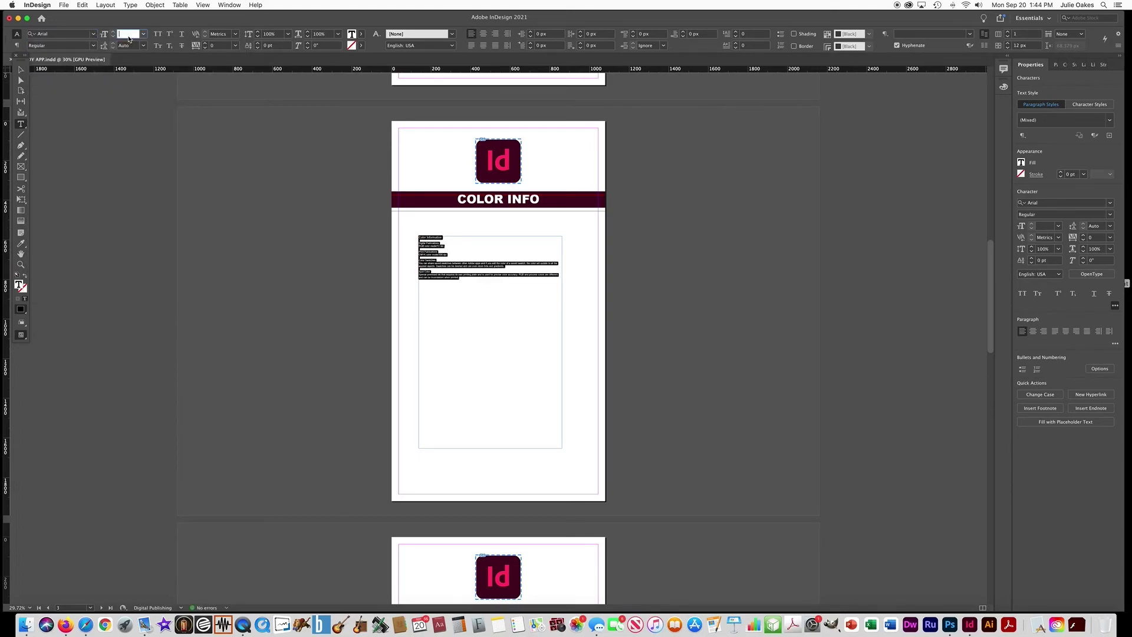
{"action": "key", "text": "Return"}
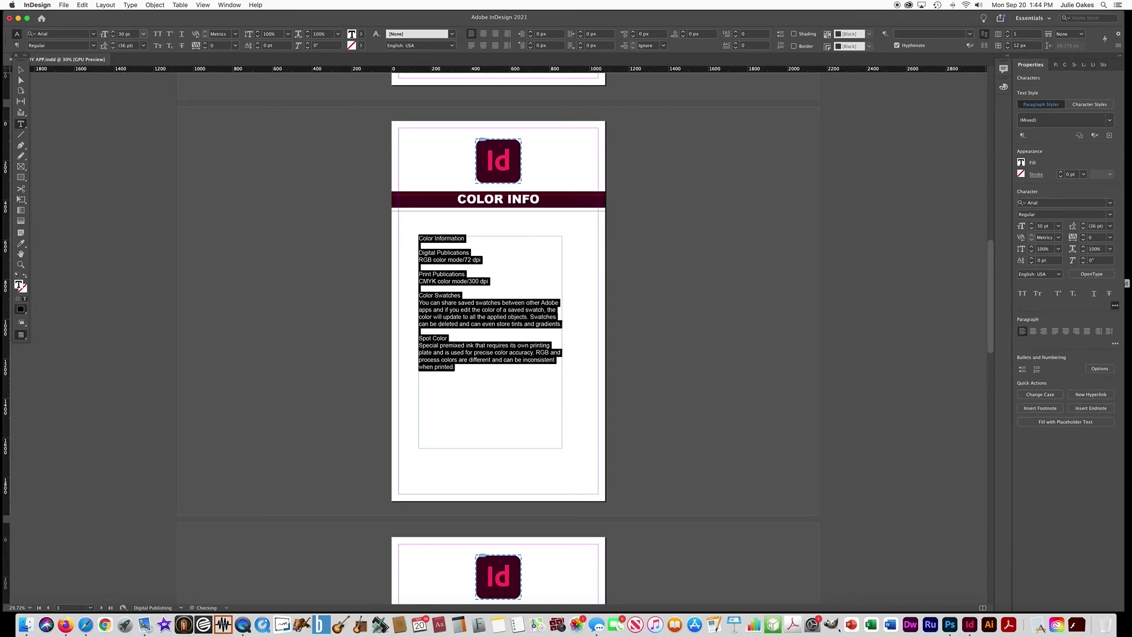
Delete the Color Information title line and its empty line
{"action": "left_click", "coordinate": [467, 238]}
{"action": "left_click_drag", "start_coordinate": [468, 238], "coordinate": [396, 239]}
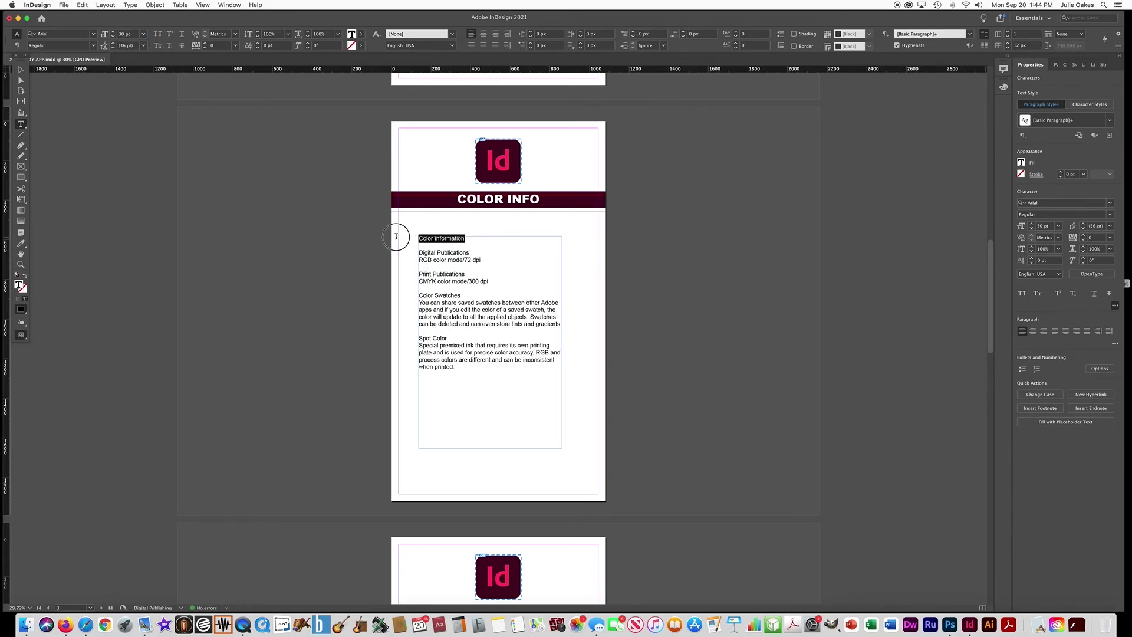
{"action": "key", "text": "BackSpace"}
{"action": "key", "text": "Delete"}
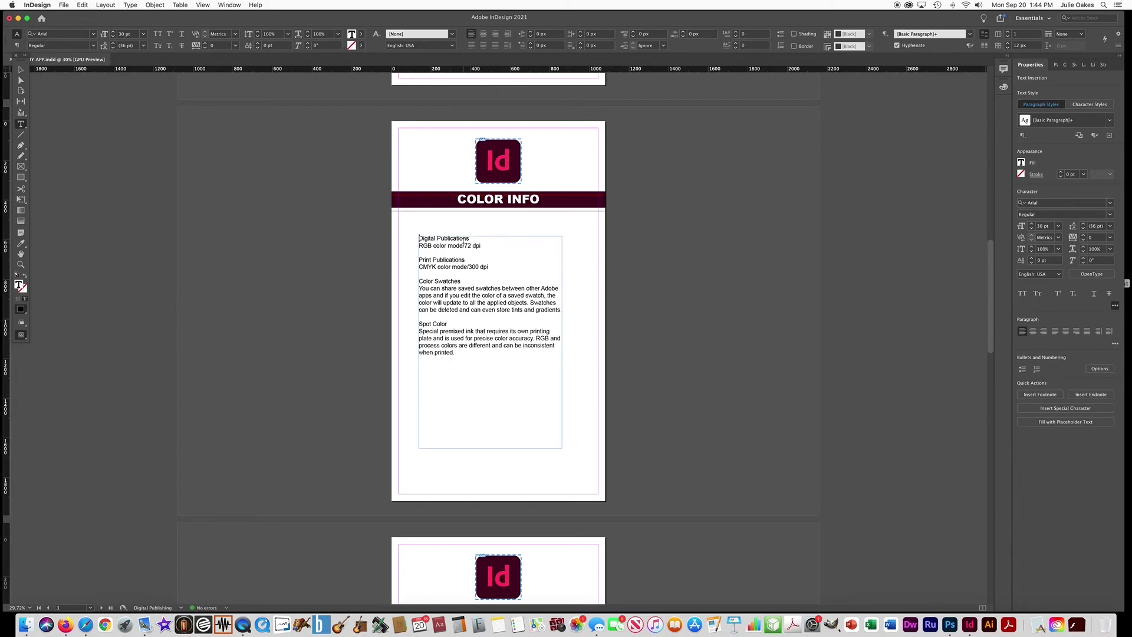
Bold the headings Digital Publications, Print Publications, Color Swatches and Spot Color
{"action": "left_click_drag", "start_coordinate": [469, 239], "coordinate": [417, 239]}
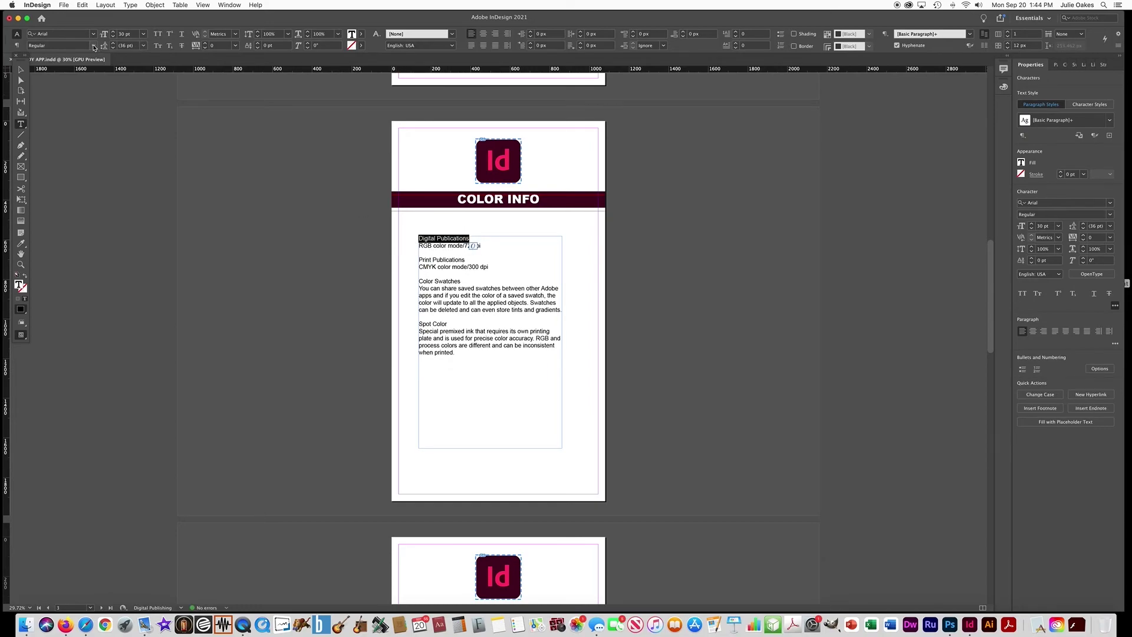
{"action": "left_click", "coordinate": [92, 45]}
{"action": "left_click", "coordinate": [41, 74]}
{"action": "left_click", "coordinate": [92, 46]}
{"action": "mouse_move", "coordinate": [465, 260]}
{"action": "left_mouse_down"}
{"action": "mouse_move", "coordinate": [418, 260]}
{"action": "mouse_move", "coordinate": [418, 281]}
{"action": "left_mouse_up"}
{"action": "left_click", "coordinate": [42, 73]}
{"action": "left_click", "coordinate": [92, 46]}
{"action": "left_click", "coordinate": [42, 73]}
{"action": "left_click_drag", "start_coordinate": [450, 323], "coordinate": [418, 324]}
{"action": "left_click", "coordinate": [93, 45]}
{"action": "left_click", "coordinate": [42, 73]}
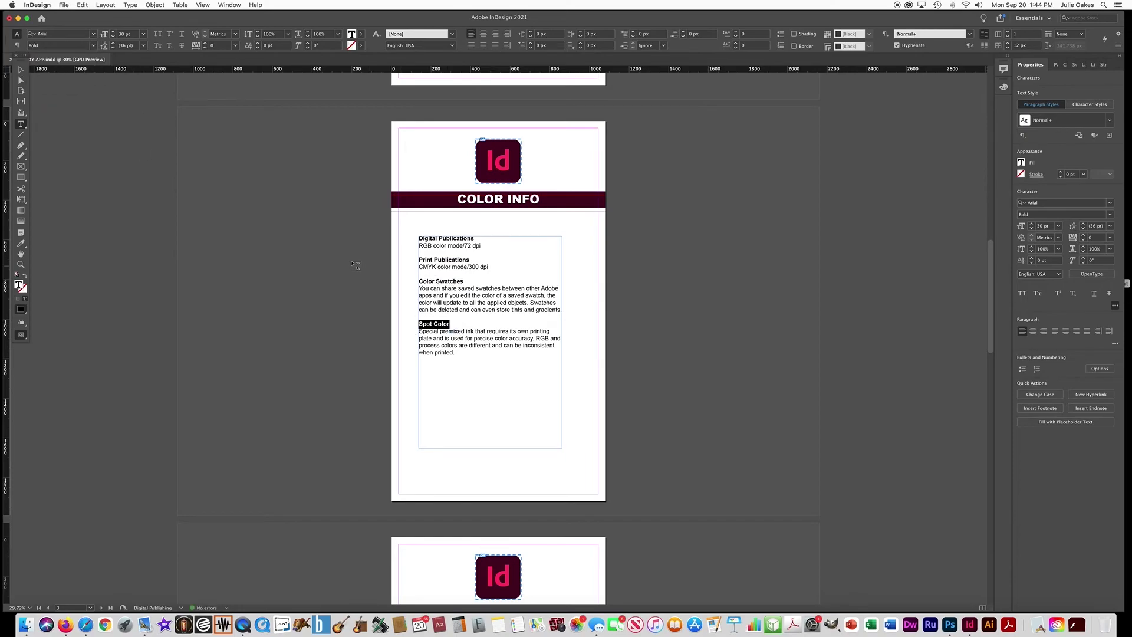
Move the side text frame off the page and insert a new table below the COLOR INFO banner
{"action": "left_click", "coordinate": [21, 69]}
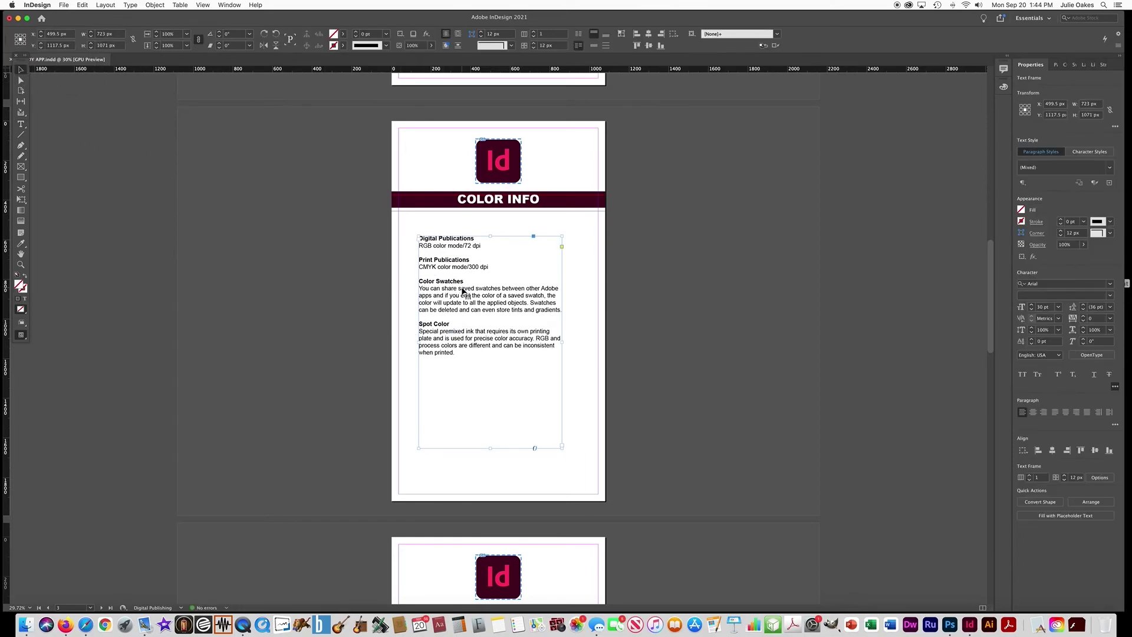
{"action": "mouse_move", "coordinate": [461, 298]}
{"action": "left_mouse_down"}
{"action": "mouse_move", "coordinate": [592, 307]}
{"action": "mouse_move", "coordinate": [657, 294]}
{"action": "left_mouse_up"}
{"action": "left_click", "coordinate": [412, 336]}
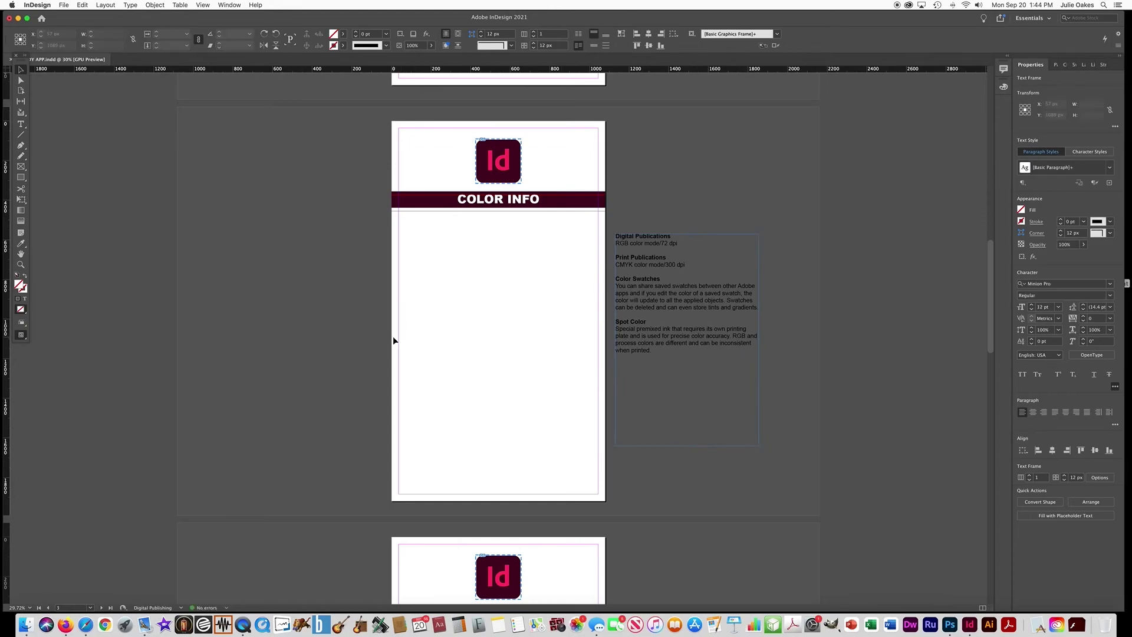
{"action": "left_click", "coordinate": [180, 6]}
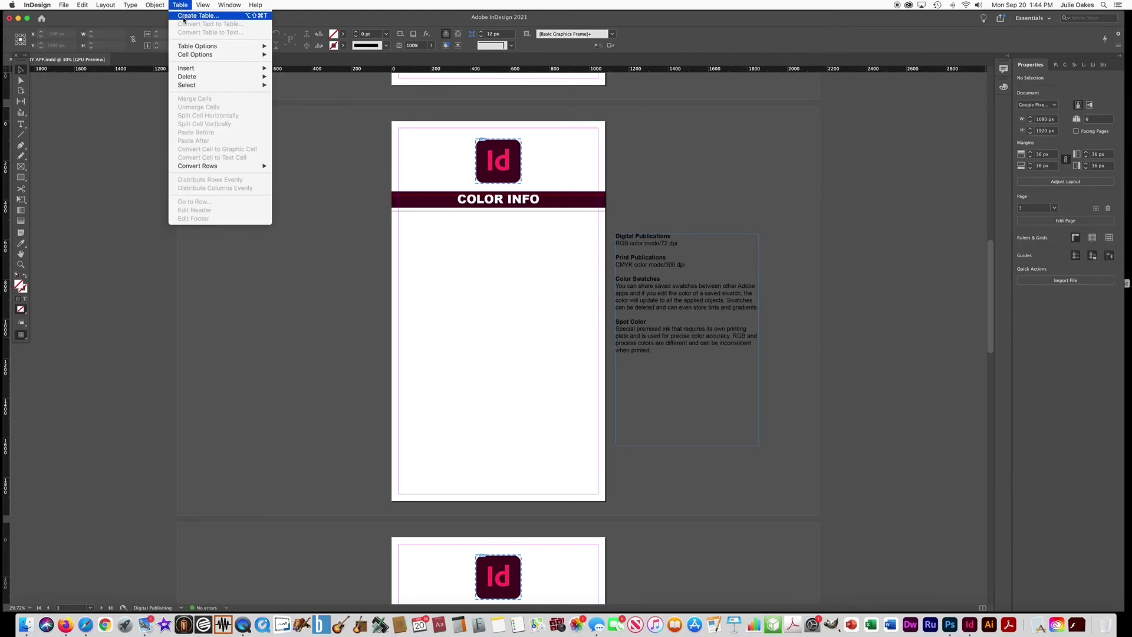
{"action": "left_click", "coordinate": [182, 19]}
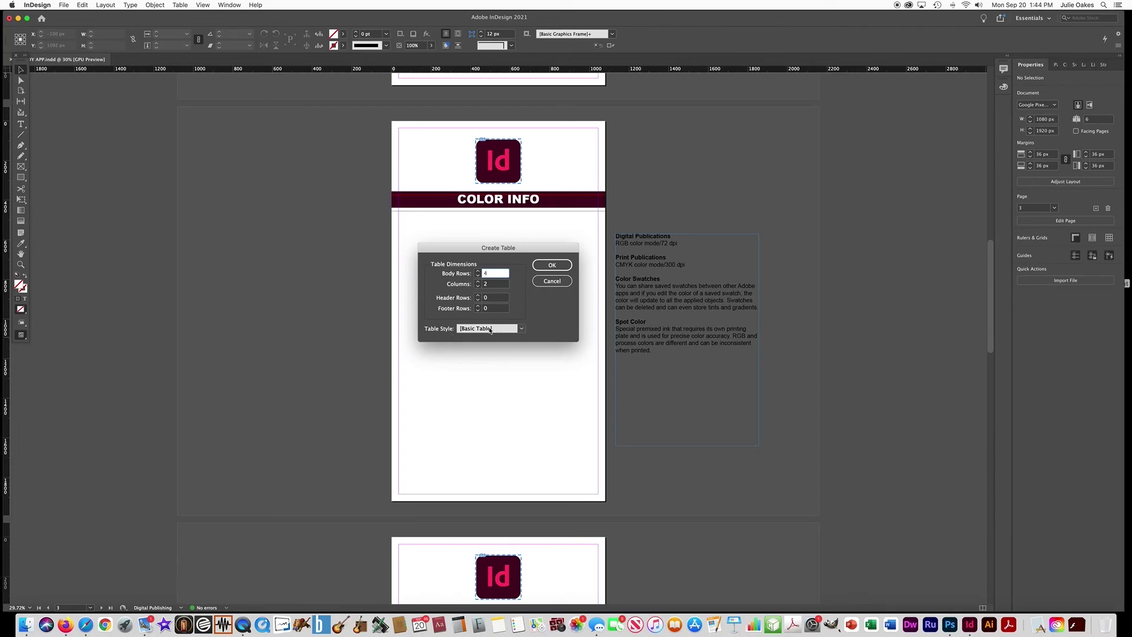
{"action": "left_click", "coordinate": [545, 267]}
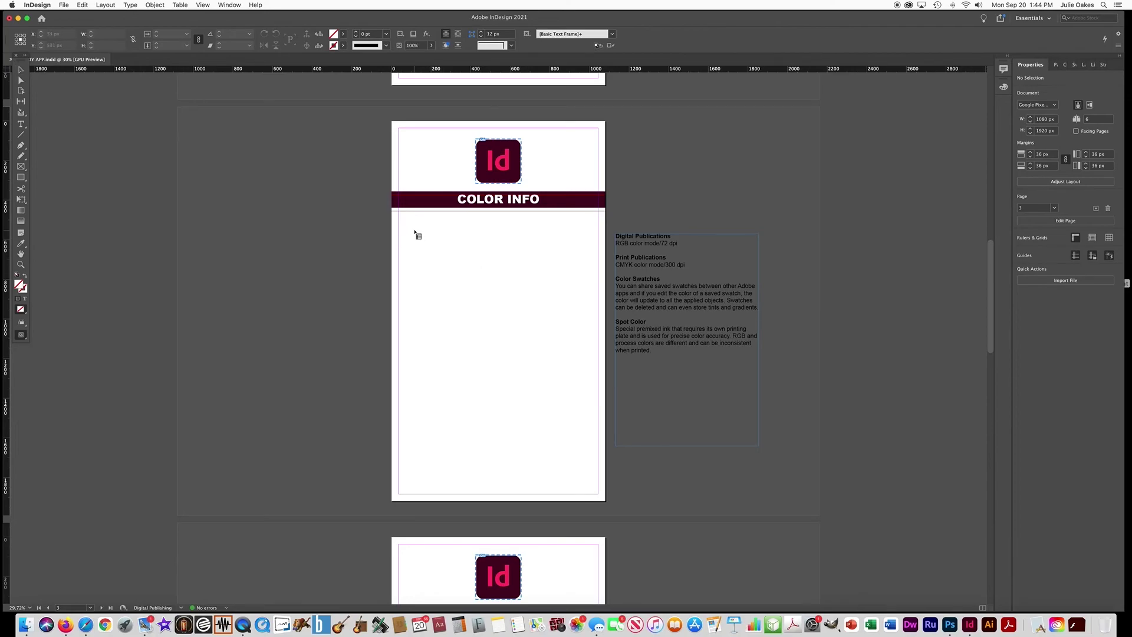
{"action": "mouse_move", "coordinate": [414, 227]}
{"action": "left_mouse_down"}
{"action": "mouse_move", "coordinate": [509, 431]}
{"action": "mouse_move", "coordinate": [582, 474]}
{"action": "left_mouse_up"}
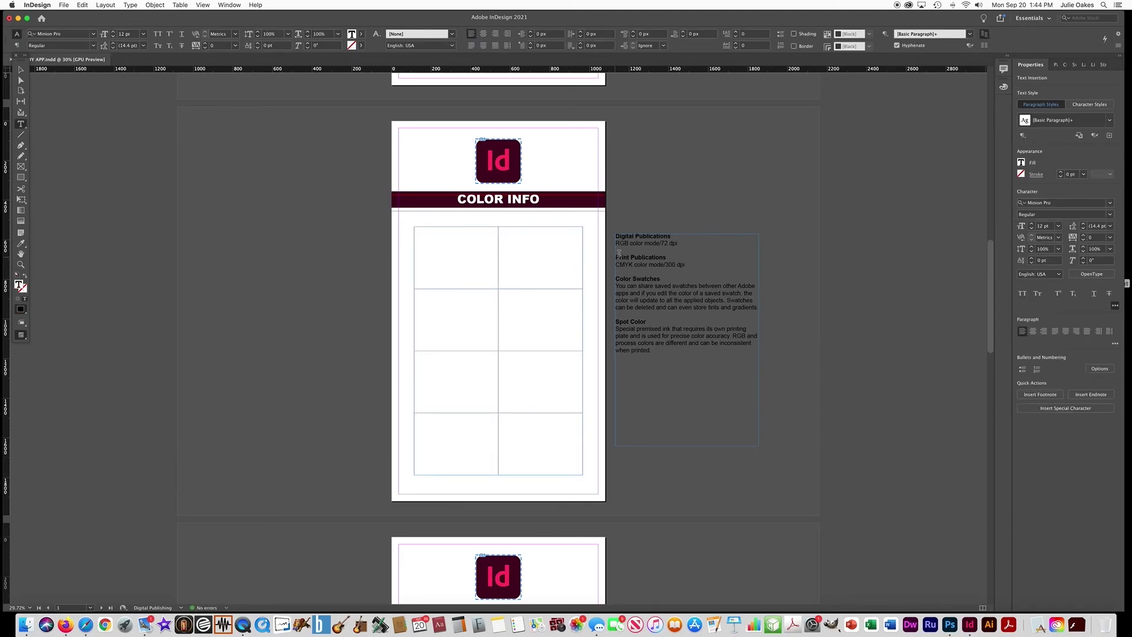
Fill rows 1–2 with Digital Publications/RGB 72 dpi and Print Publications/CMYK 300 dpi
{"action": "left_click_drag", "start_coordinate": [669, 236], "coordinate": [599, 234]}
{"action": "key", "text": "ctrl+c"}
{"action": "left_click", "coordinate": [430, 240]}
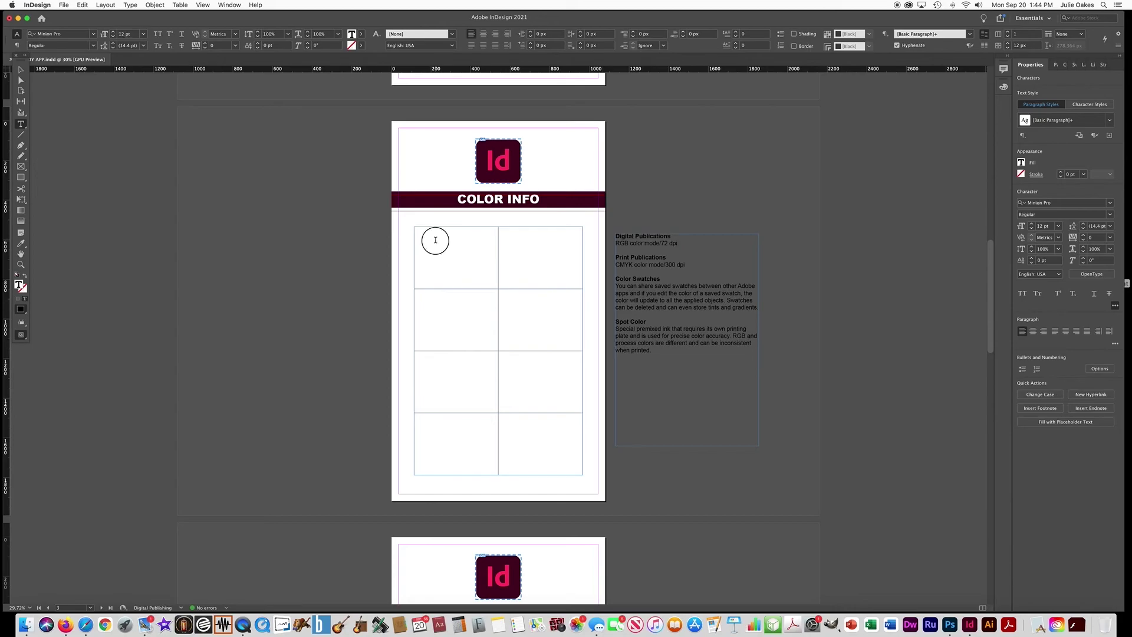
{"action": "key", "text": "ctrl+v"}
{"action": "left_click_drag", "start_coordinate": [682, 244], "coordinate": [599, 242]}
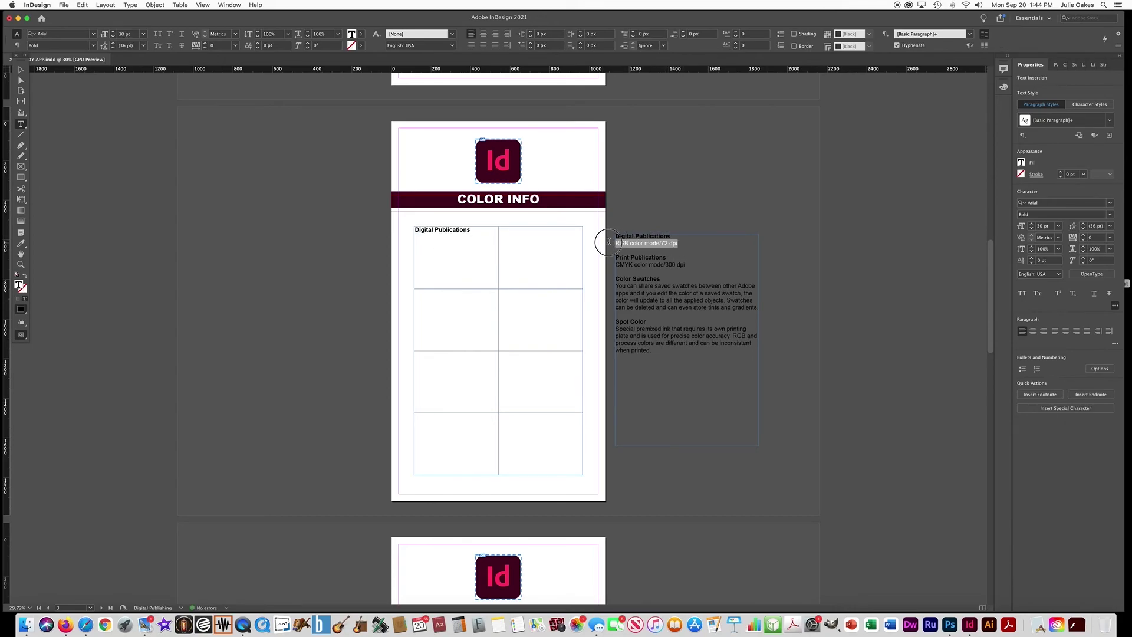
{"action": "key", "text": "ctrl+c"}
{"action": "key", "text": "ctrl+v"}
{"action": "left_click_drag", "start_coordinate": [669, 257], "coordinate": [614, 257]}
{"action": "key", "text": "ctrl+c"}
{"action": "key", "text": "ctrl+v"}
{"action": "left_click_drag", "start_coordinate": [703, 267], "coordinate": [589, 264]}
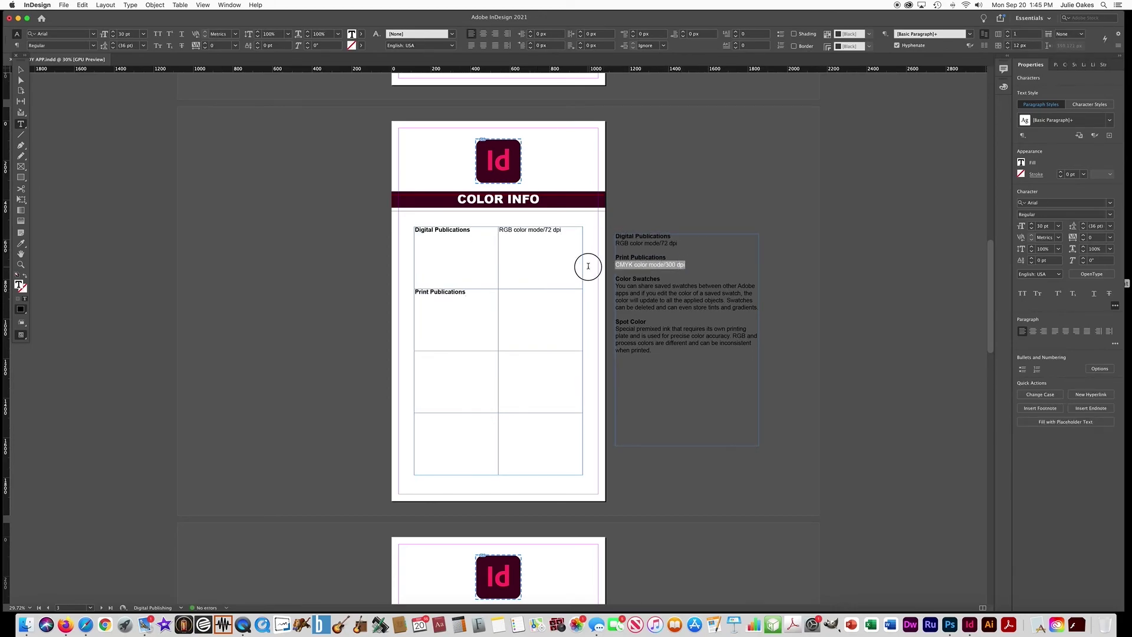
{"action": "left_click", "coordinate": [537, 318]}
{"action": "key", "text": "ctrl+v"}
Fill rows 3–4 with the Color Swatches and Spot Color headings and their descriptions
{"action": "mouse_move", "coordinate": [662, 278]}
{"action": "left_mouse_down"}
{"action": "mouse_move", "coordinate": [614, 278]}
{"action": "mouse_move", "coordinate": [615, 328]}
{"action": "left_mouse_up"}
{"action": "left_click", "coordinate": [454, 377]}
{"action": "key", "text": "ctrl+v"}
{"action": "left_click", "coordinate": [506, 357]}
{"action": "key", "text": "ctrl+v"}
{"action": "left_click", "coordinate": [439, 424]}
{"action": "key", "text": "ctrl+v"}
{"action": "key", "text": "ctrl+c"}
{"action": "left_click", "coordinate": [530, 443]}
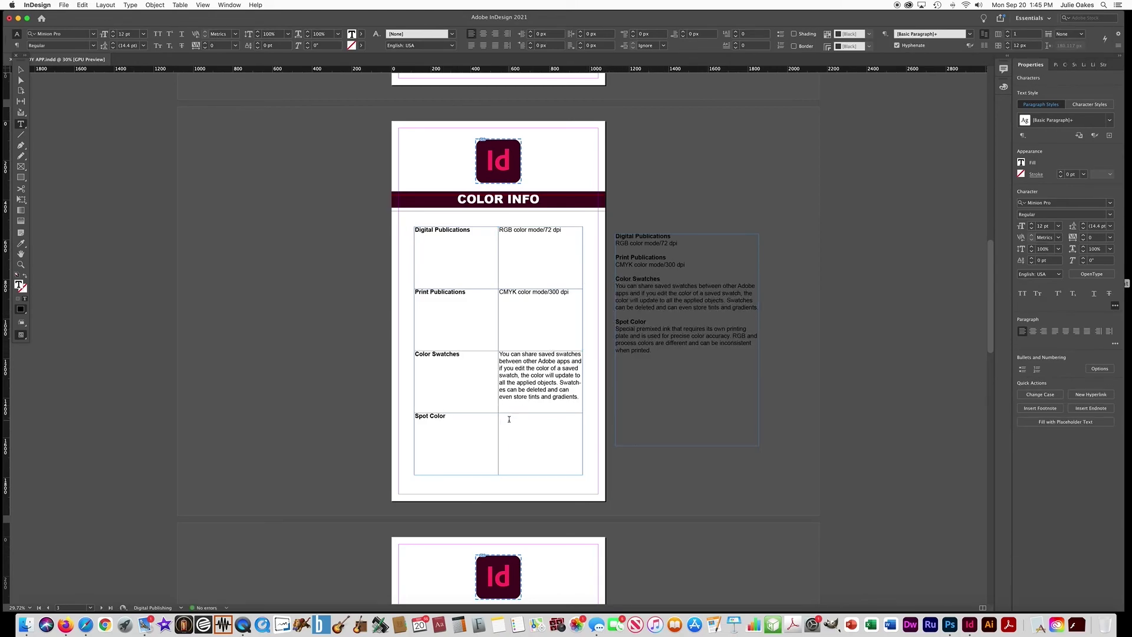
{"action": "key", "text": "ctrl+v"}
Delete the side text frame from beside the page
{"action": "left_click", "coordinate": [21, 69]}
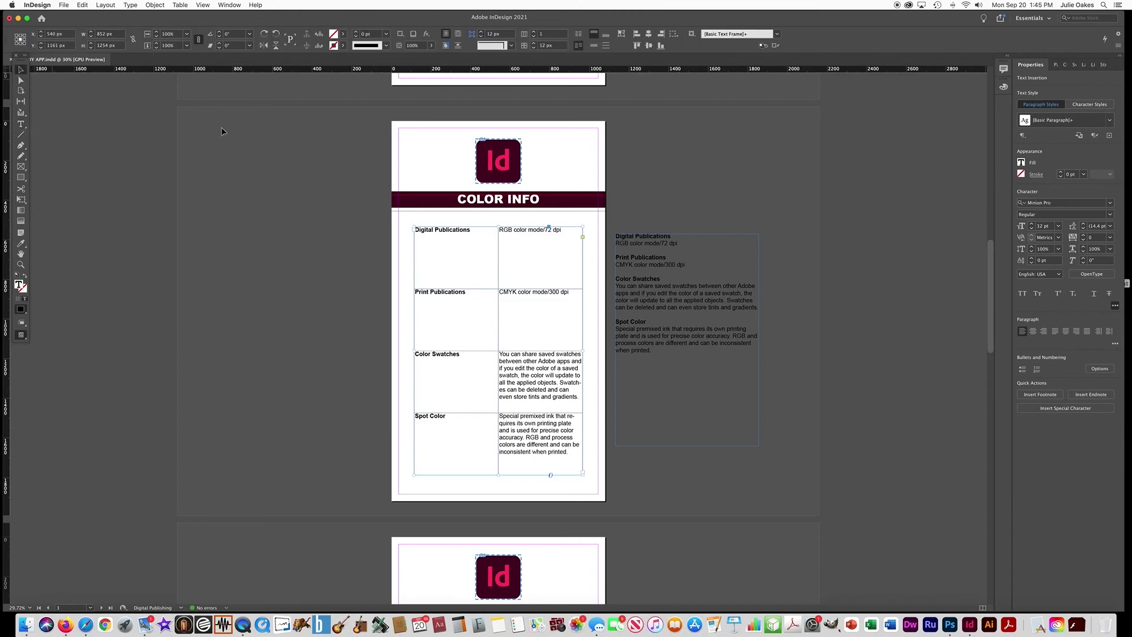
{"action": "left_click", "coordinate": [625, 239]}
{"action": "key", "text": "Delete"}
Select all table cells and raise their Cell Insets in seven increments
{"action": "left_click", "coordinate": [21, 124]}
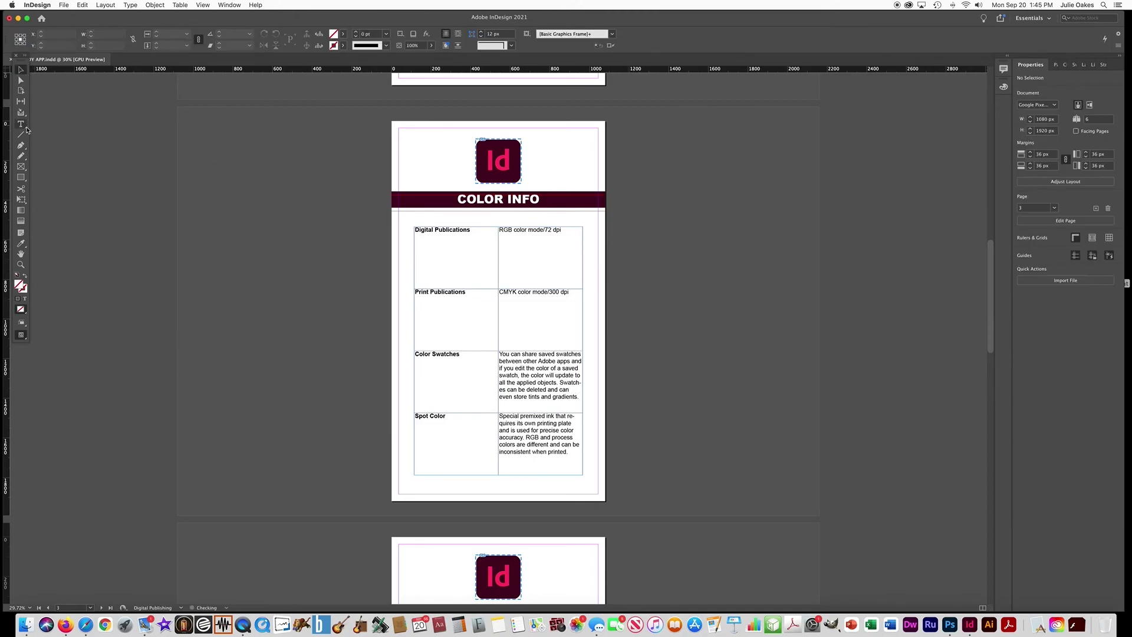
{"action": "mouse_move", "coordinate": [494, 260]}
{"action": "left_mouse_down"}
{"action": "mouse_move", "coordinate": [536, 381]}
{"action": "mouse_move", "coordinate": [541, 462]}
{"action": "left_mouse_up"}
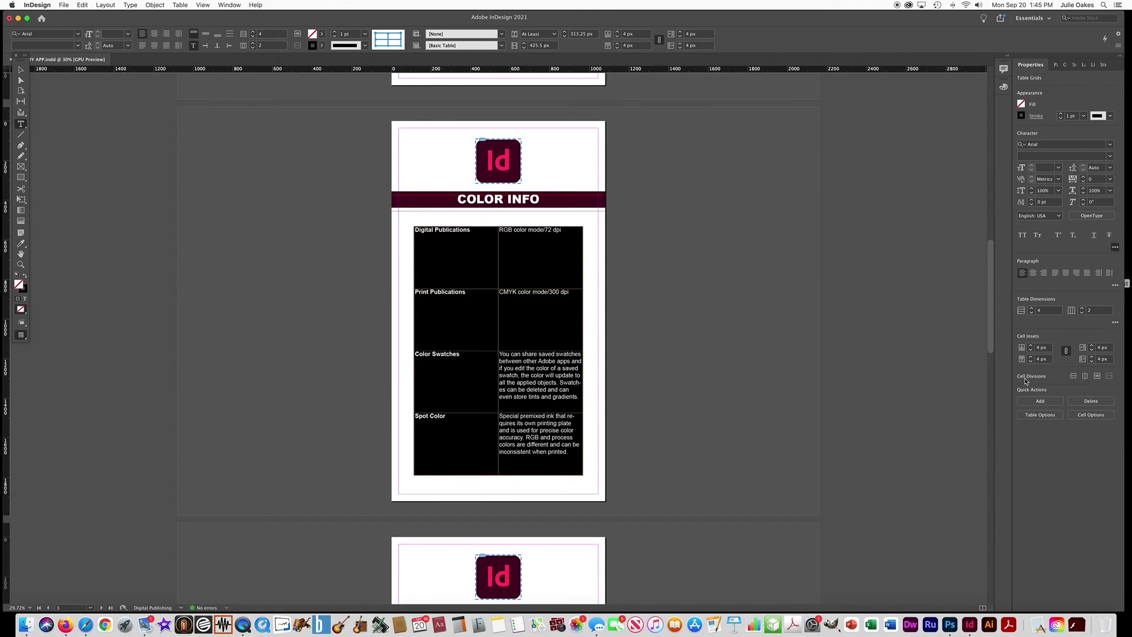
{"action": "left_click", "coordinate": [1031, 346]}
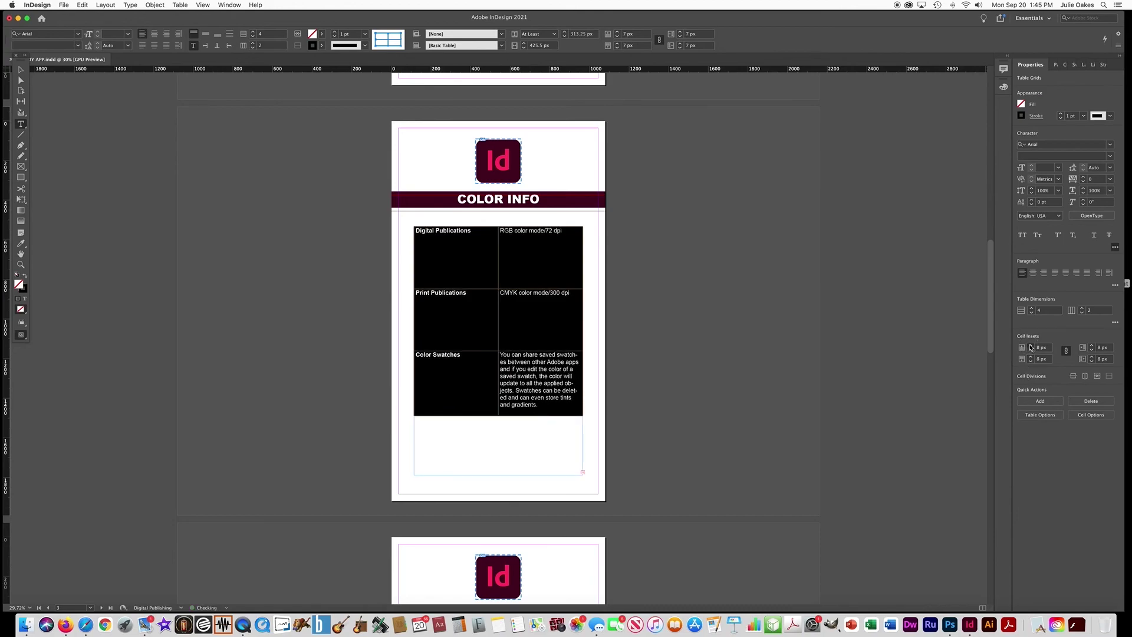
{"action": "left_click", "coordinate": [1031, 346]}
{"action": "left_click", "coordinate": [1031, 346]}
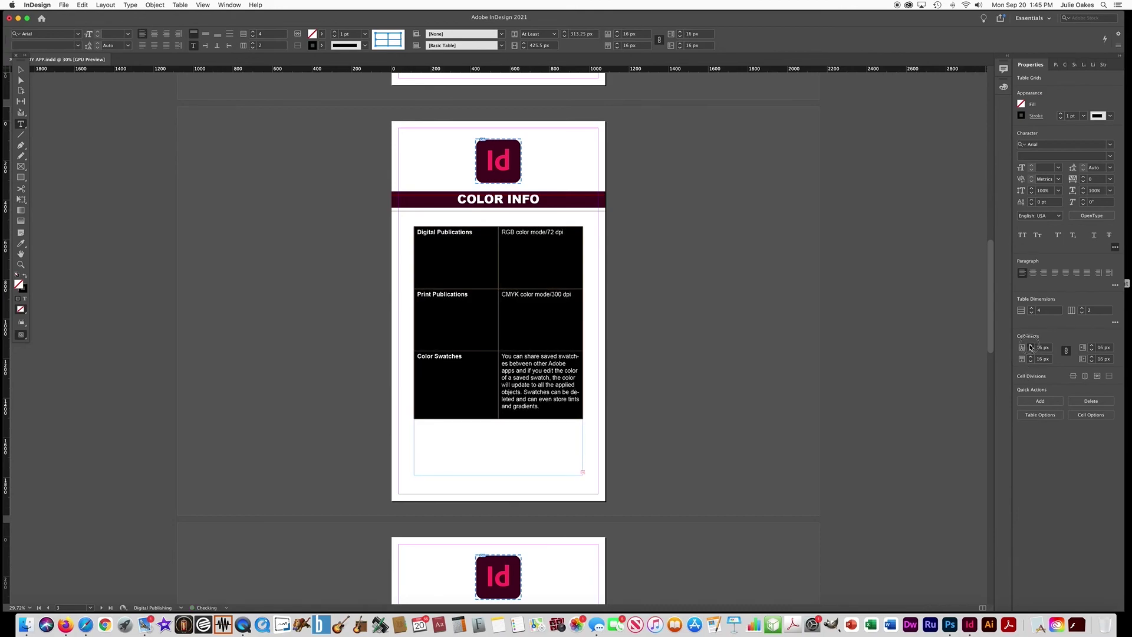
{"action": "left_click", "coordinate": [1031, 346]}
{"action": "left_click", "coordinate": [1031, 347]}
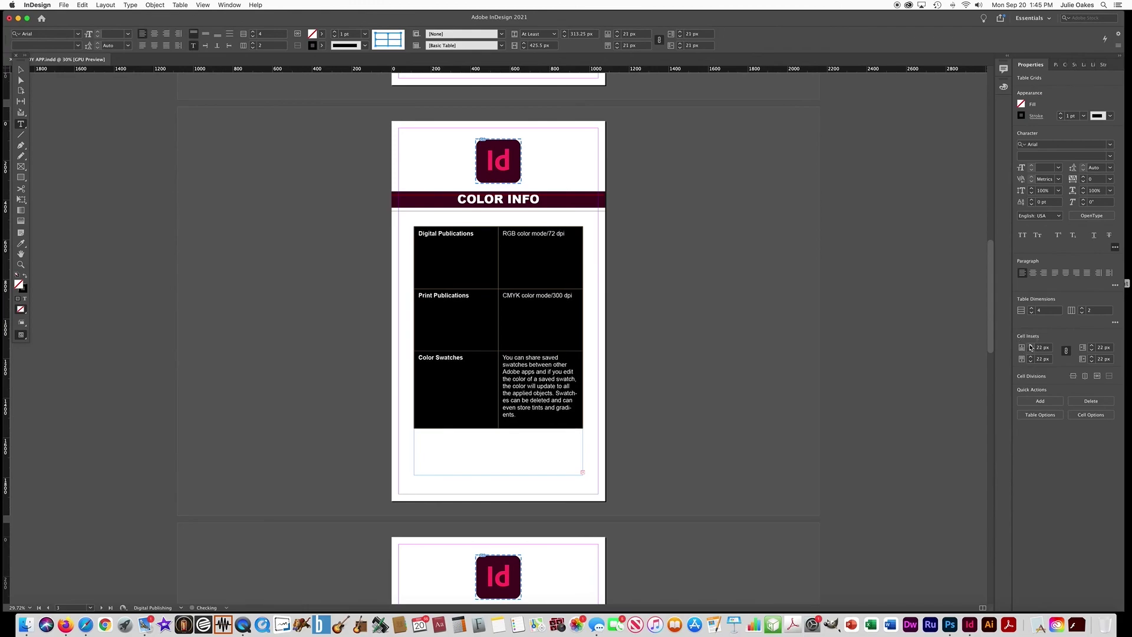
{"action": "left_click", "coordinate": [1031, 347]}
{"action": "left_click", "coordinate": [1031, 347]}
{"action": "left_click", "coordinate": [1031, 347]}
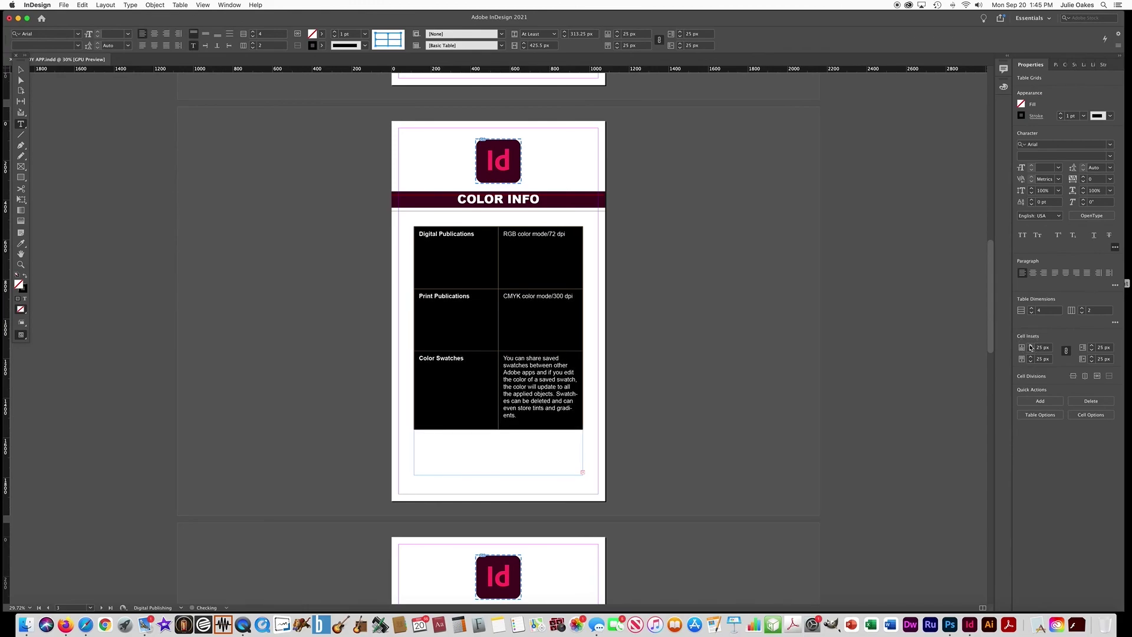
Lengthen and nudge the table frame upward so the Spot Color row shows fully
{"action": "left_click", "coordinate": [21, 70]}
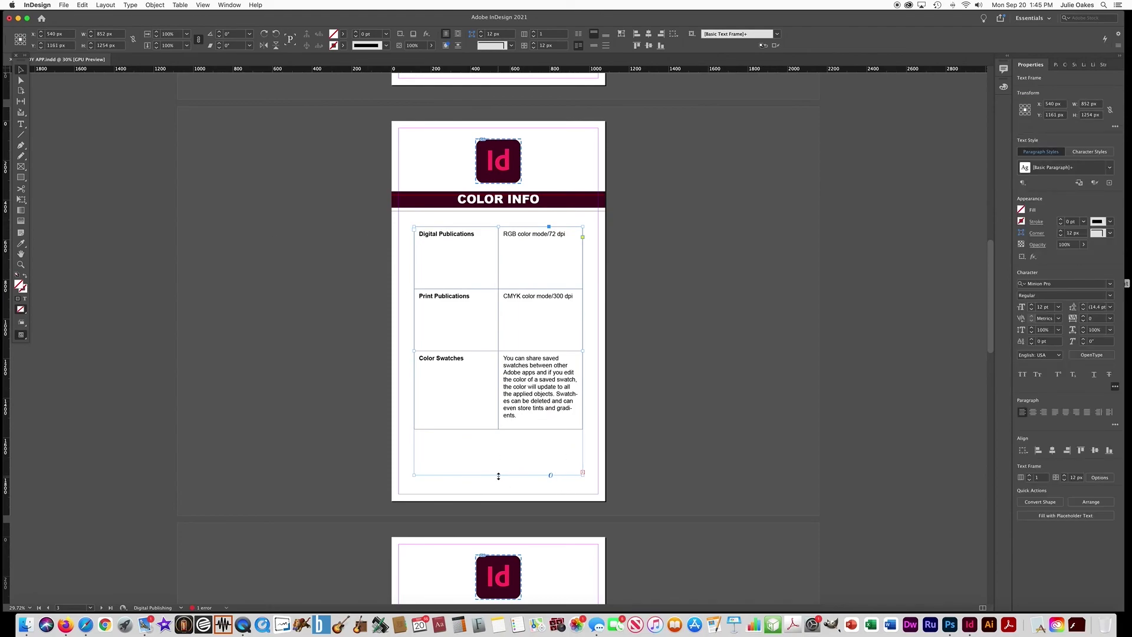
{"action": "left_click_drag", "start_coordinate": [498, 475], "coordinate": [498, 489]}
{"action": "key", "text": "shift+Up"}
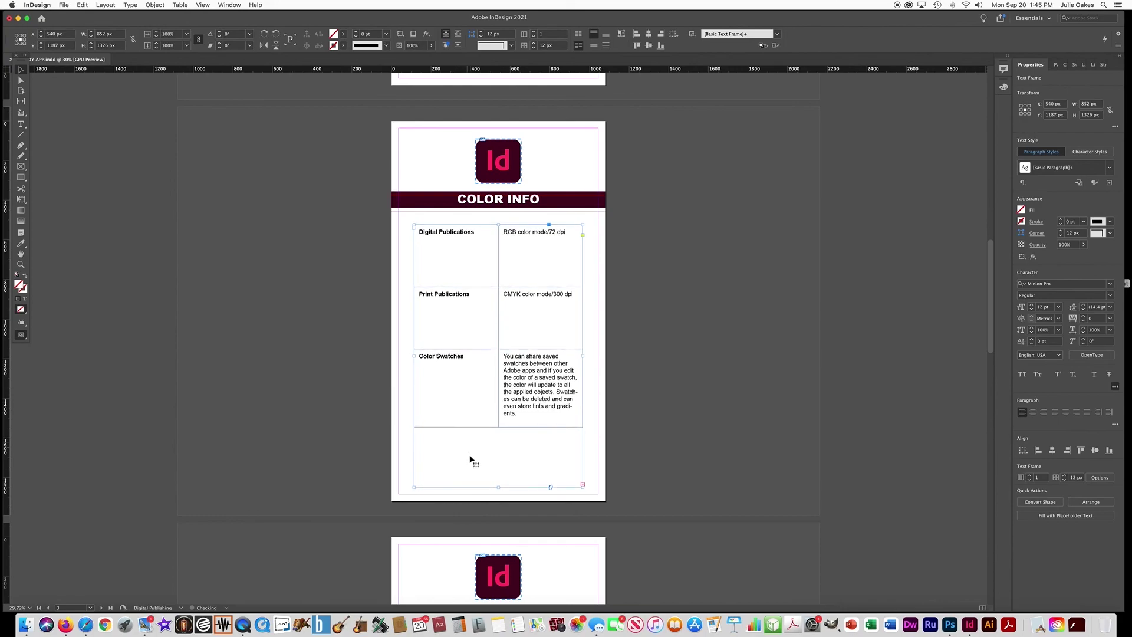
{"action": "key", "text": "Up"}
{"action": "key", "text": "Up"}
{"action": "key", "text": "Up"}
{"action": "key", "text": "Up"}
{"action": "key", "text": "Up"}
{"action": "key", "text": "Up"}
{"action": "key", "text": "Up"}
{"action": "key", "text": "Up"}
{"action": "key", "text": "Up"}
{"action": "key", "text": "Up"}
{"action": "key", "text": "Up"}
{"action": "key", "text": "Up"}
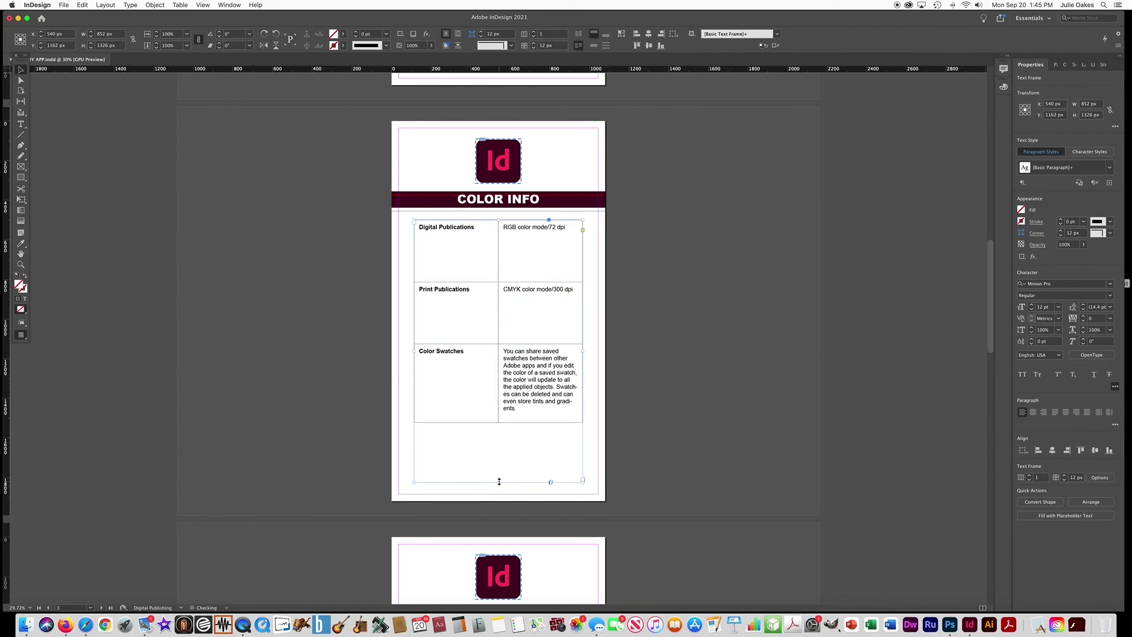
{"action": "left_click_drag", "start_coordinate": [499, 482], "coordinate": [498, 493]}
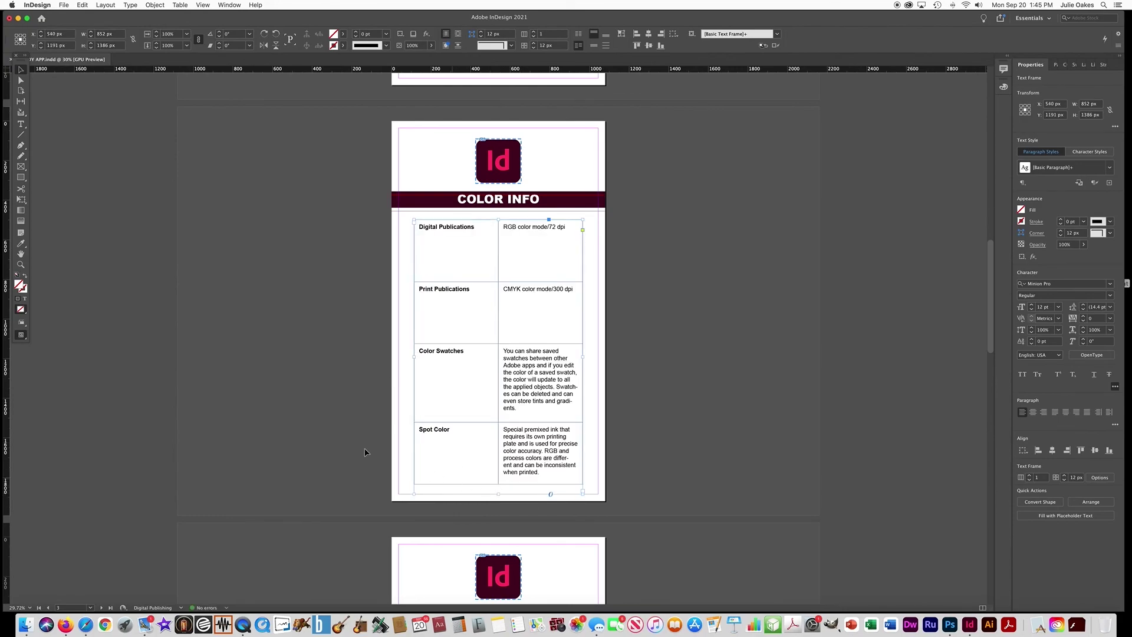
{"action": "left_click", "coordinate": [327, 439]}
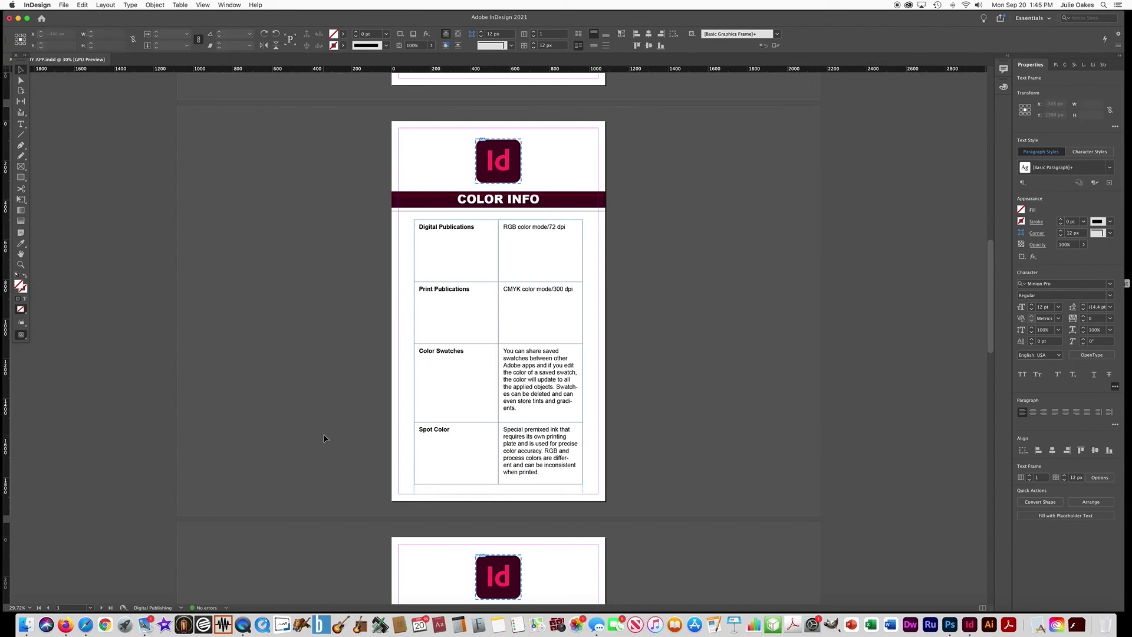
{"action": "left_click", "coordinate": [415, 390]}
{"action": "key", "text": "Up"}
{"action": "key", "text": "Up"}
{"action": "key", "text": "Up"}
{"action": "key", "text": "Up"}
{"action": "key", "text": "Up"}
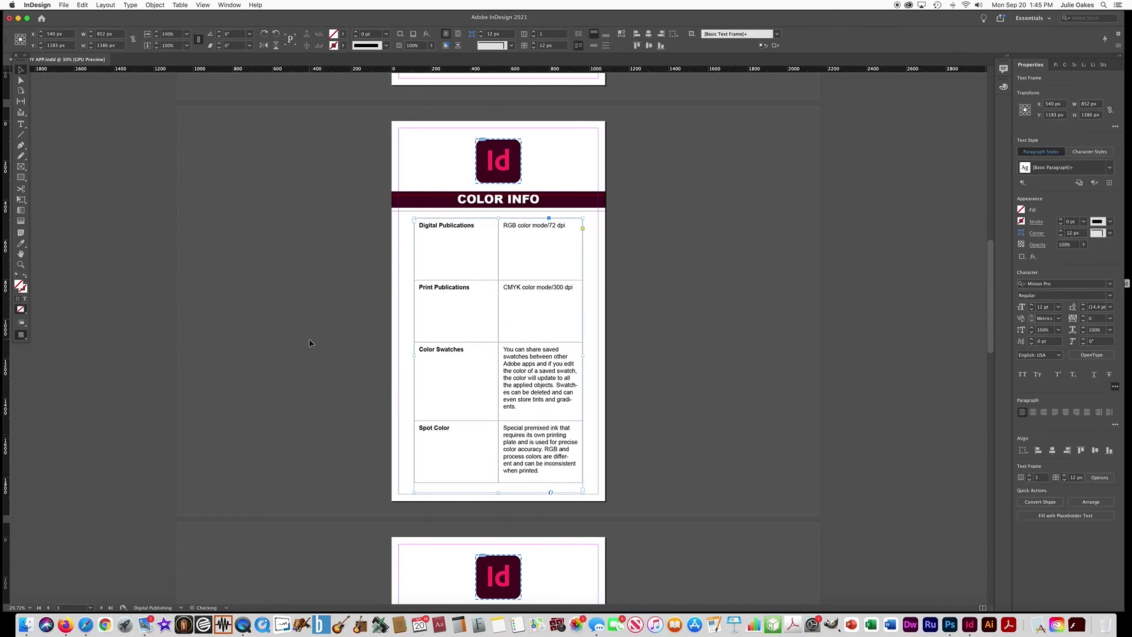
Apply Every Other Row alternating fills in RGB Magenta at 20% tint, starting with the first row
{"action": "left_click", "coordinate": [324, 293]}
{"action": "left_click", "coordinate": [21, 125]}
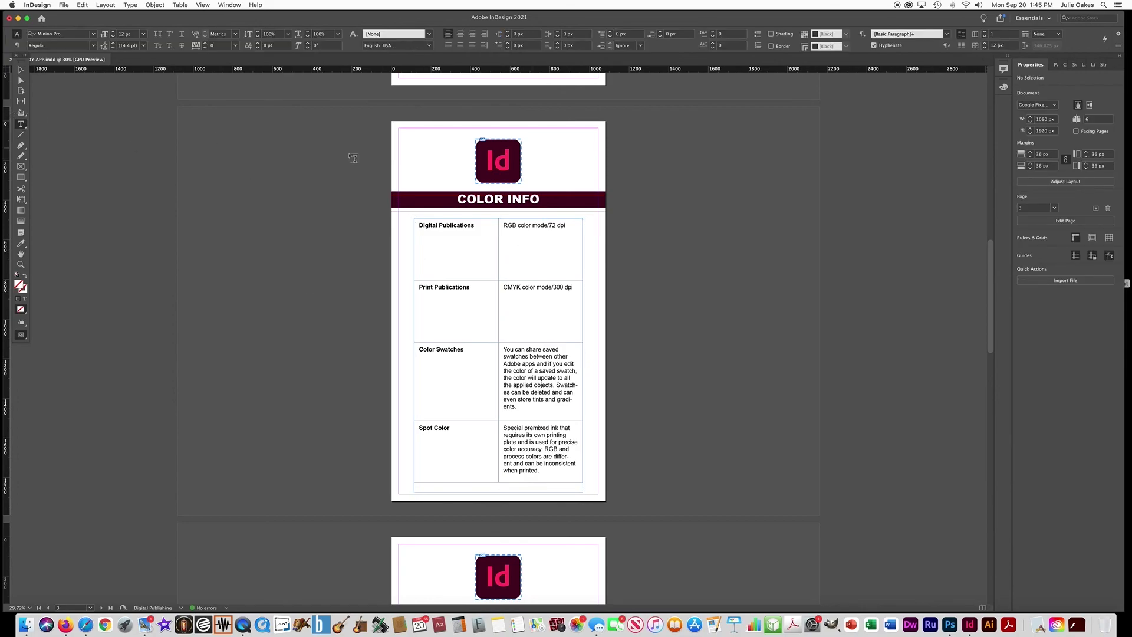
{"action": "left_click", "coordinate": [484, 225]}
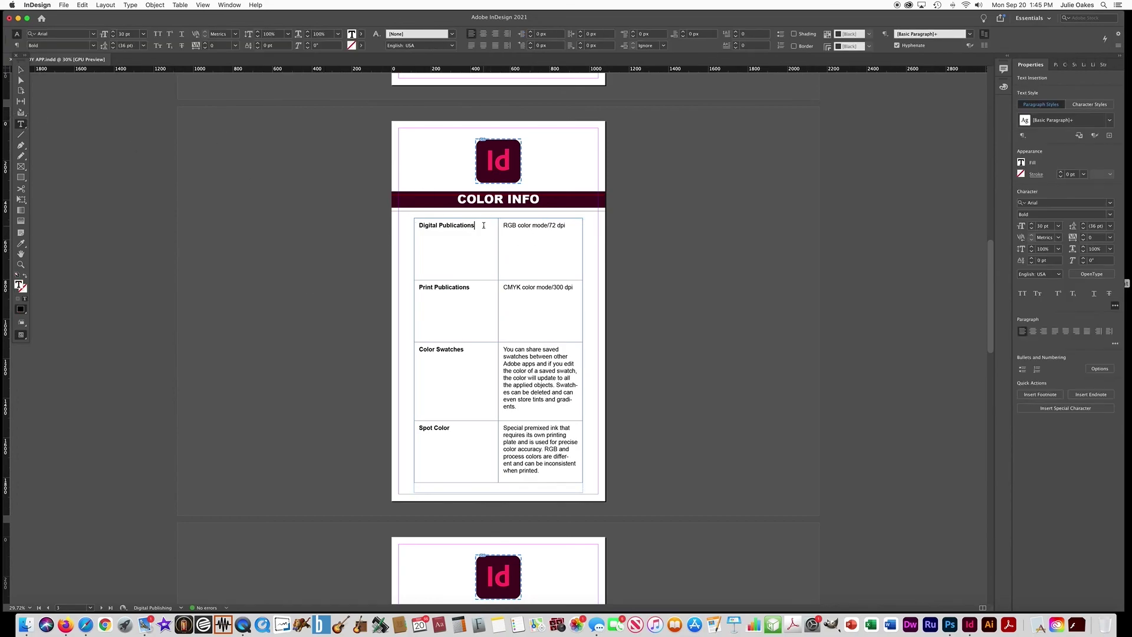
{"action": "left_click", "coordinate": [179, 5]}
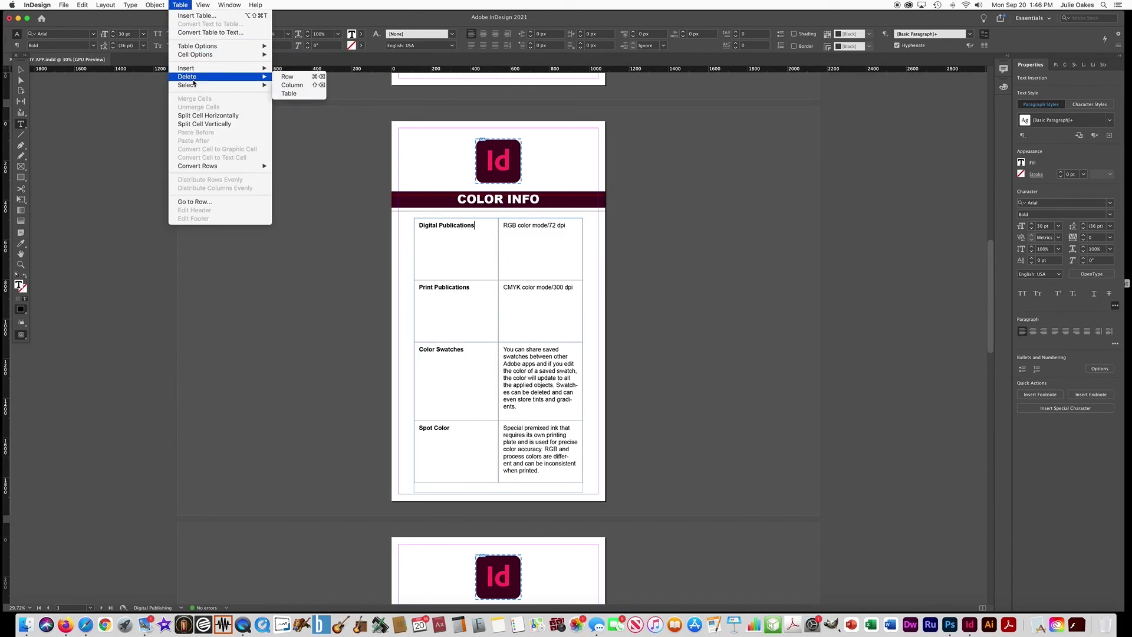
{"action": "mouse_move", "coordinate": [197, 46]}
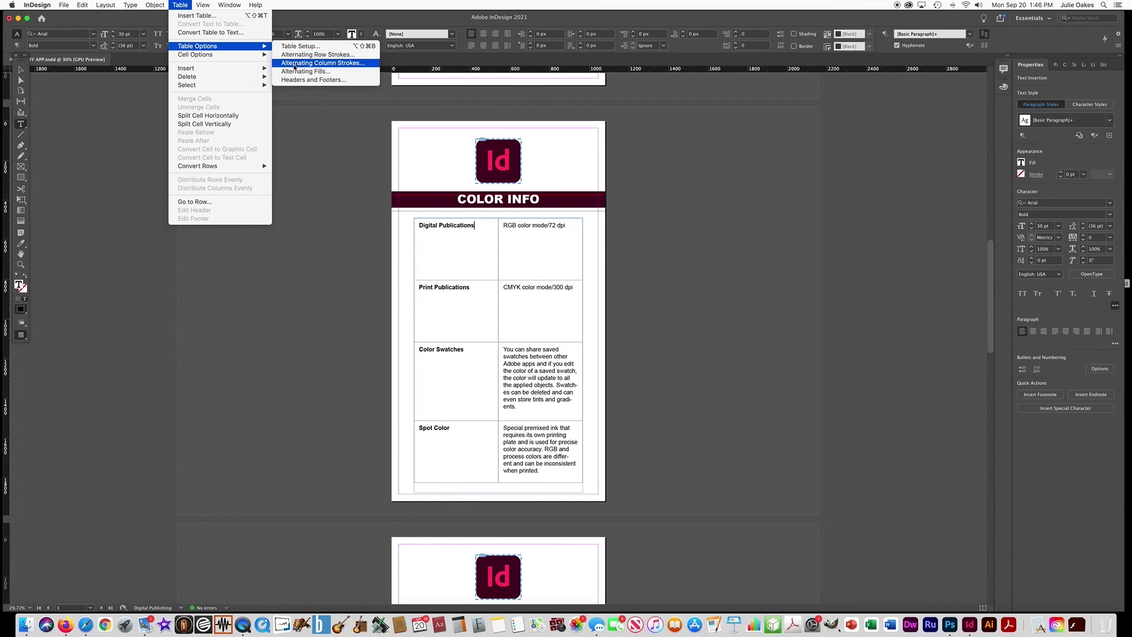
{"action": "left_click", "coordinate": [284, 71]}
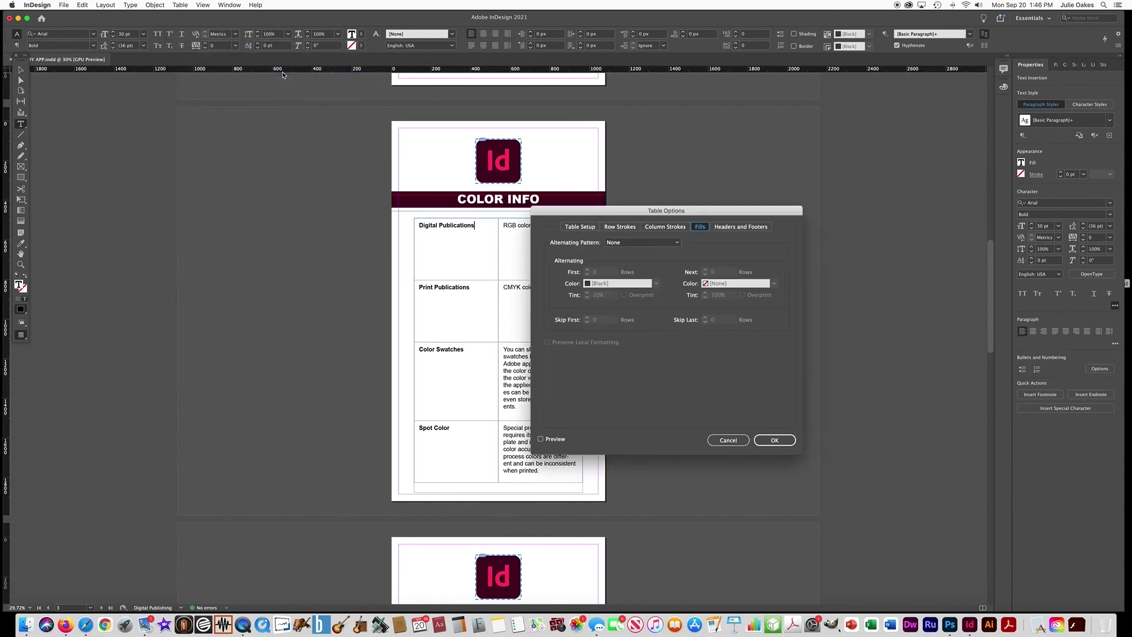
{"action": "left_click", "coordinate": [625, 245]}
{"action": "left_click", "coordinate": [628, 262]}
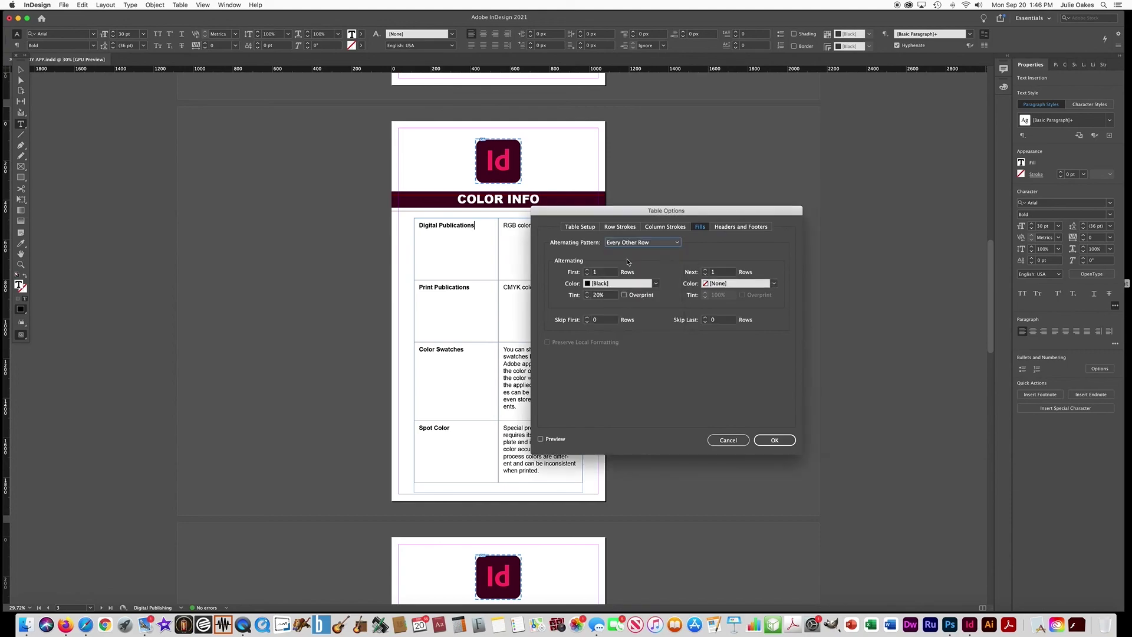
{"action": "left_click", "coordinate": [599, 286]}
{"action": "left_click", "coordinate": [596, 341]}
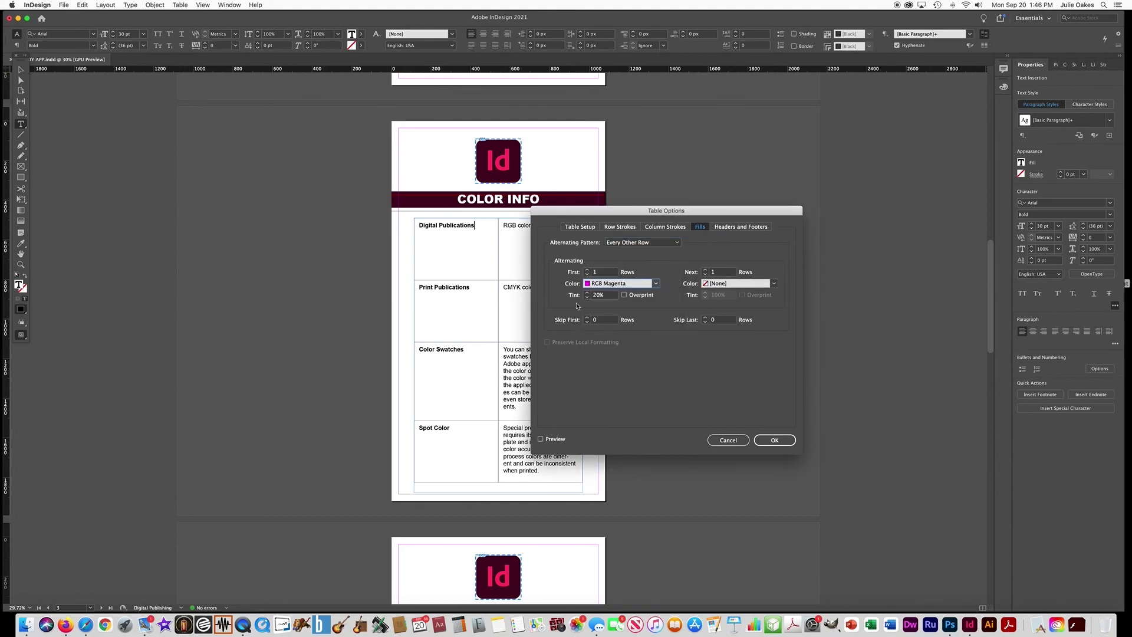
{"action": "left_click", "coordinate": [773, 441]}
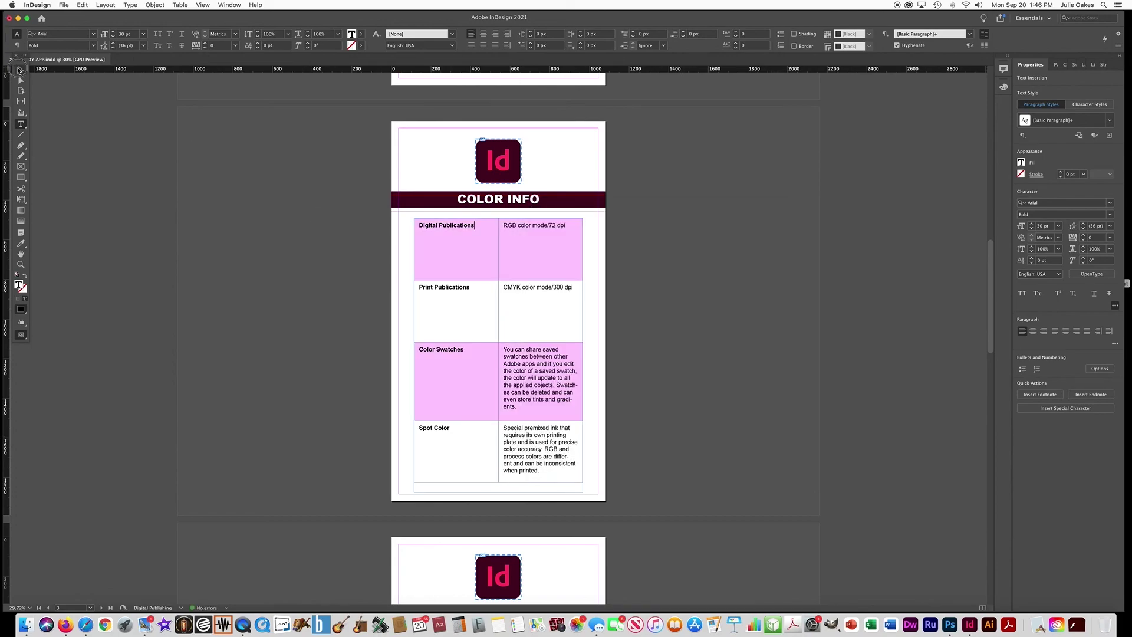
Deselect the table and scroll to review the alternating pink rows
{"action": "left_click", "coordinate": [19, 70]}
{"action": "left_click", "coordinate": [306, 194]}
{"action": "scroll", "coordinate": [306, 193], "scroll_direction": "down", "scroll_amount": 5}
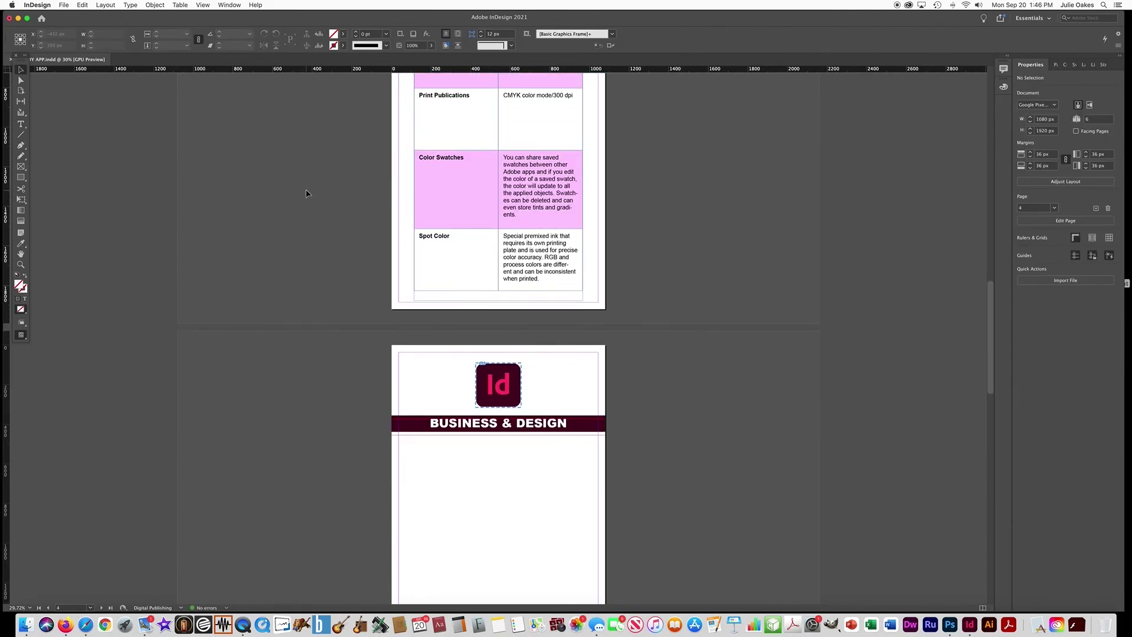
{"action": "scroll", "coordinate": [307, 193], "scroll_direction": "up", "scroll_amount": 3}
{"action": "scroll", "coordinate": [306, 193], "scroll_direction": "up", "scroll_amount": 2}
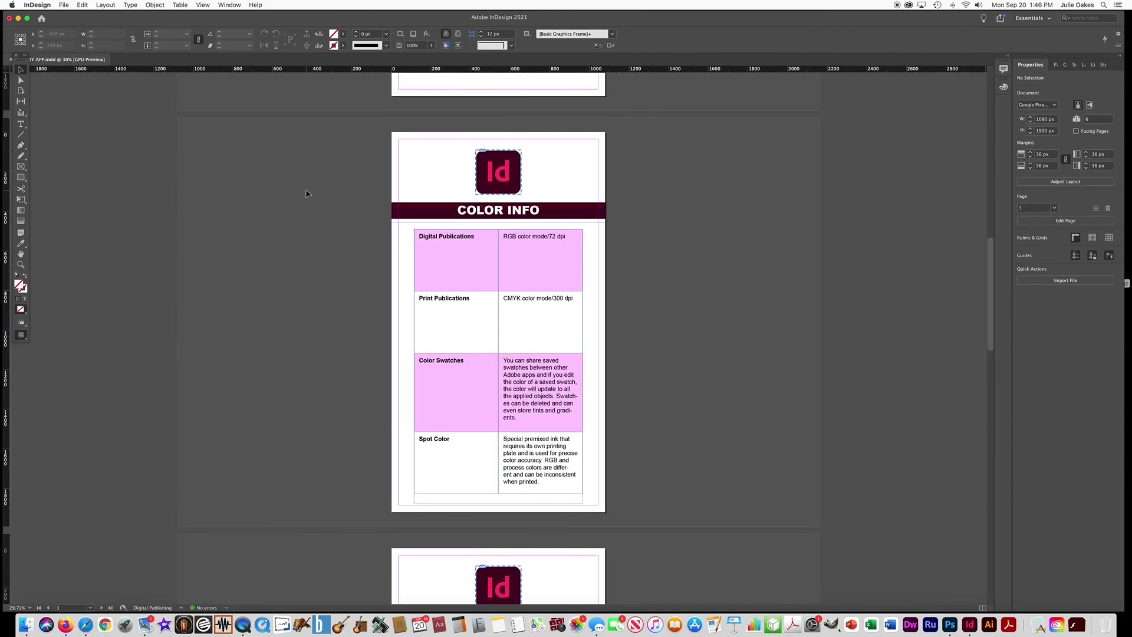